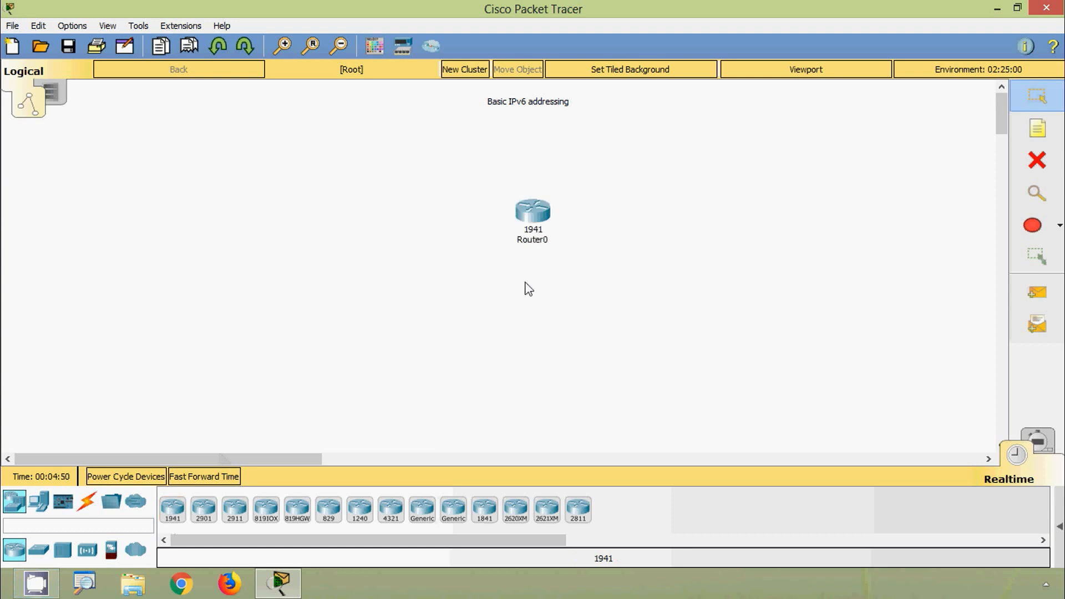
Place two 2960-24TT switches in the workspace, one on each side of the 1941 router
left_click(42, 552)
left_click(173, 509)
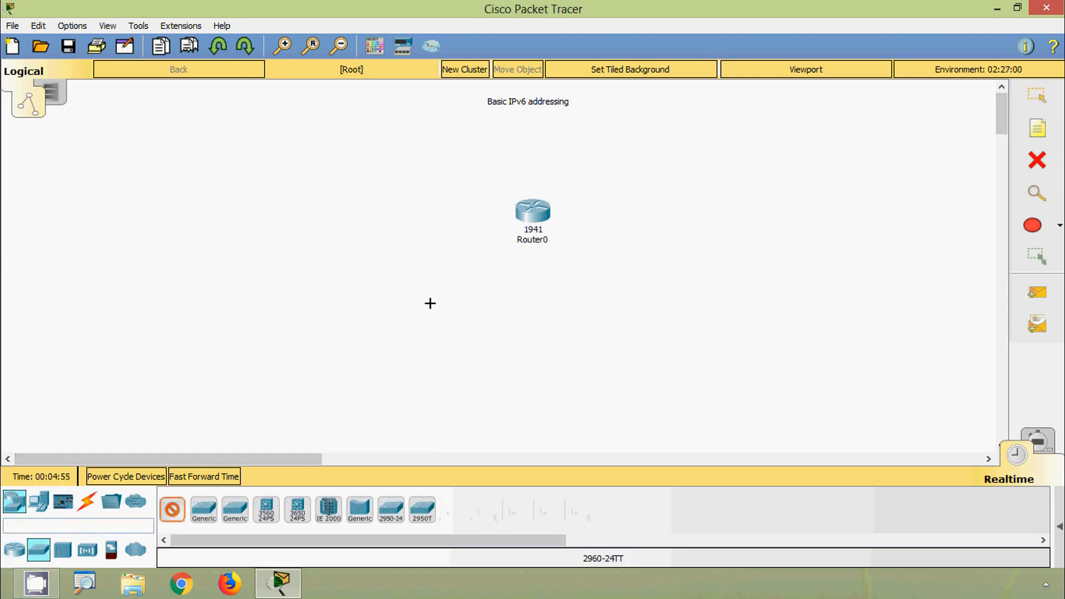
left_click(435, 210)
left_click(624, 211)
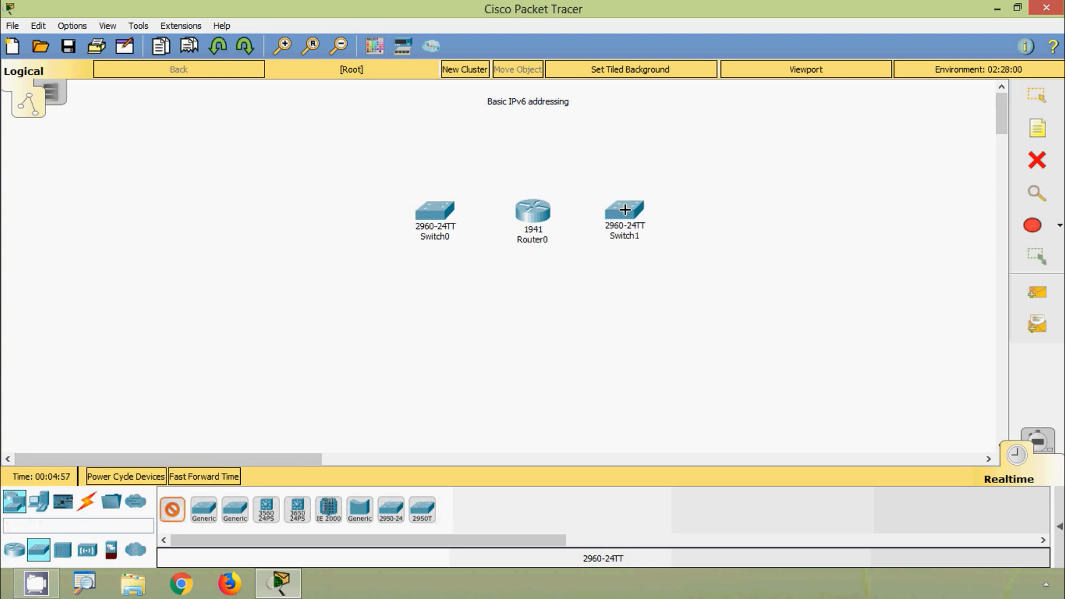
Add four PC-PT computers, two stacked beyond the left switch and two stacked beyond the right switch
left_click(38, 502)
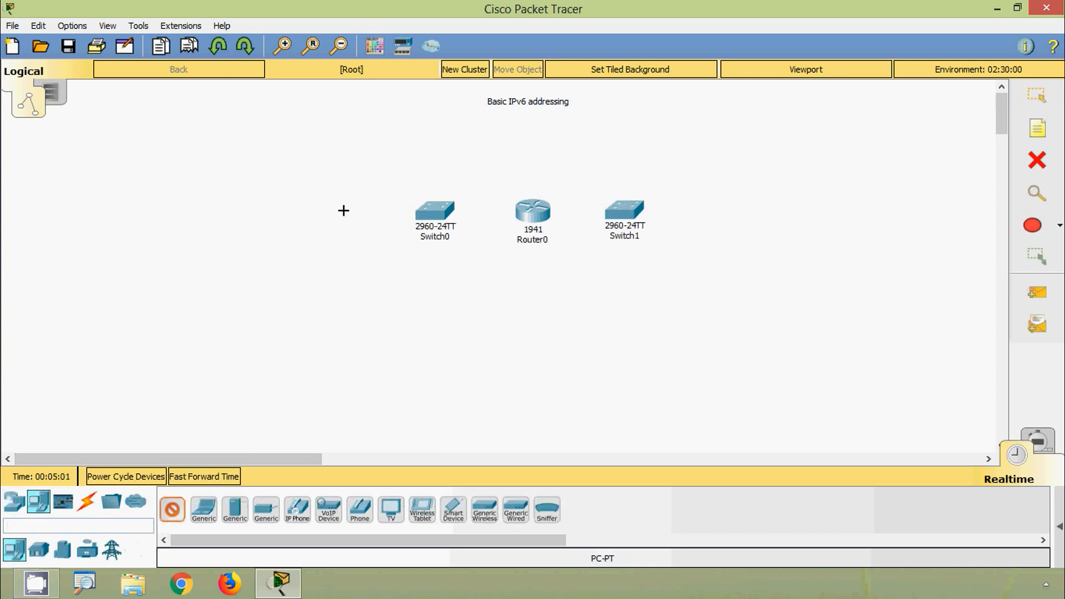
left_click(336, 188)
left_click(334, 257)
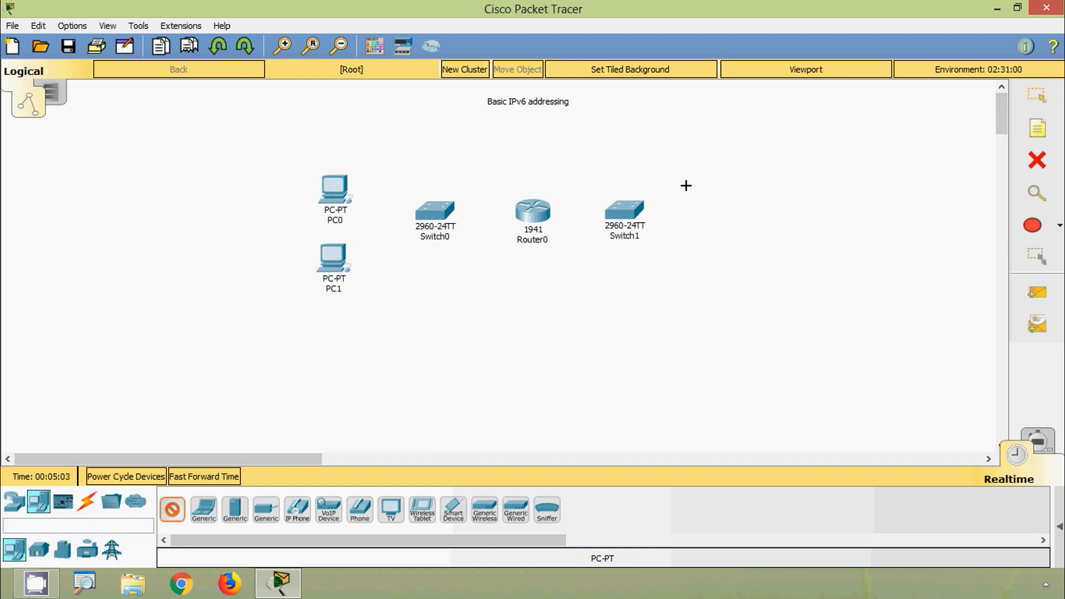
left_click(742, 175)
left_click(750, 259)
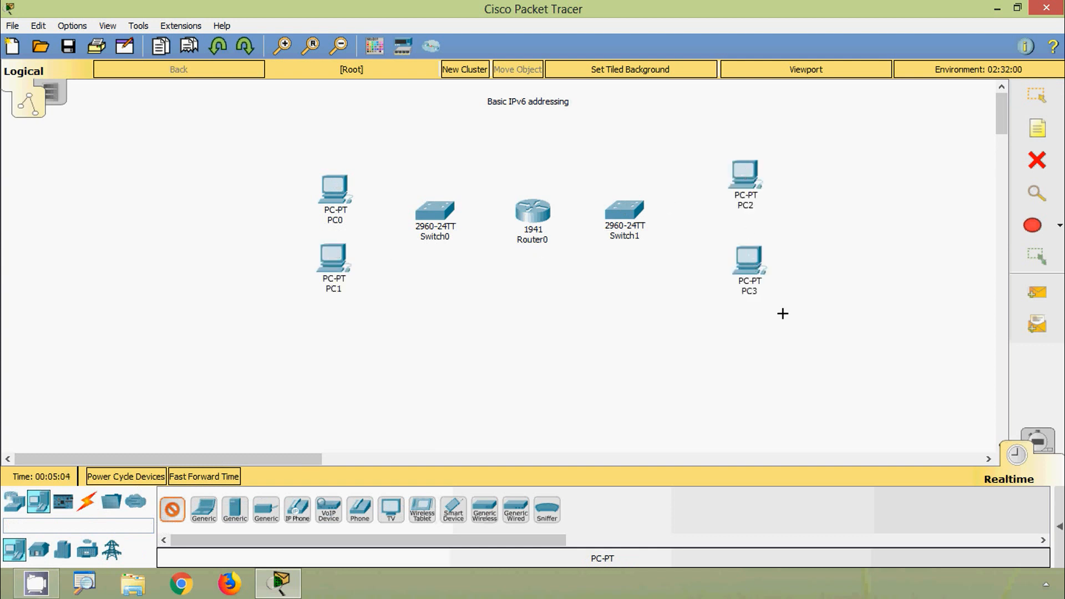
key("Escape")
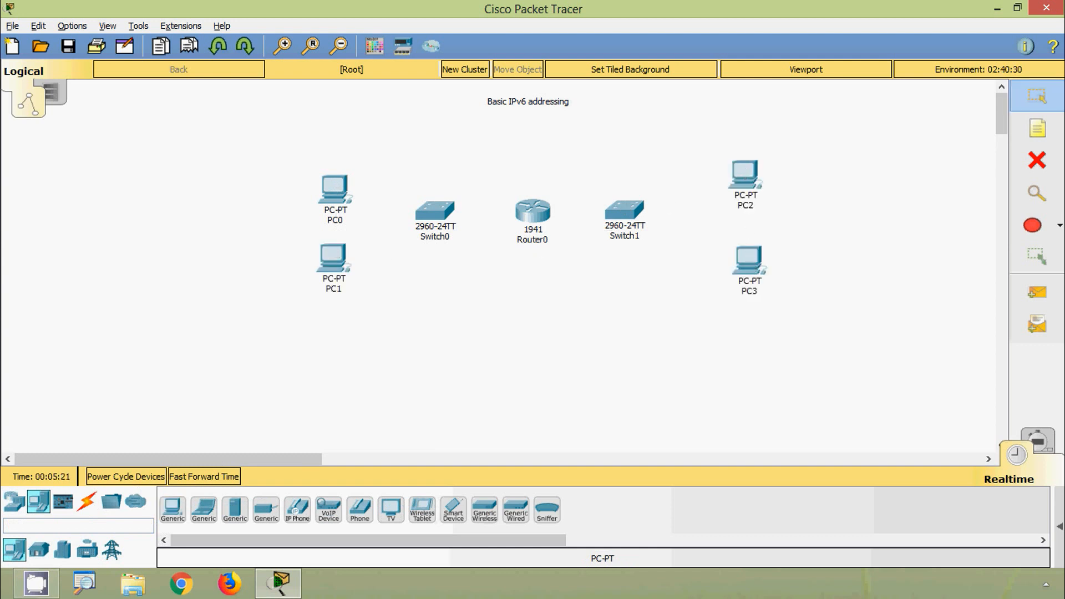
Rename the router as R1, the left switch as S1 and the right switch as S2
left_click(533, 244)
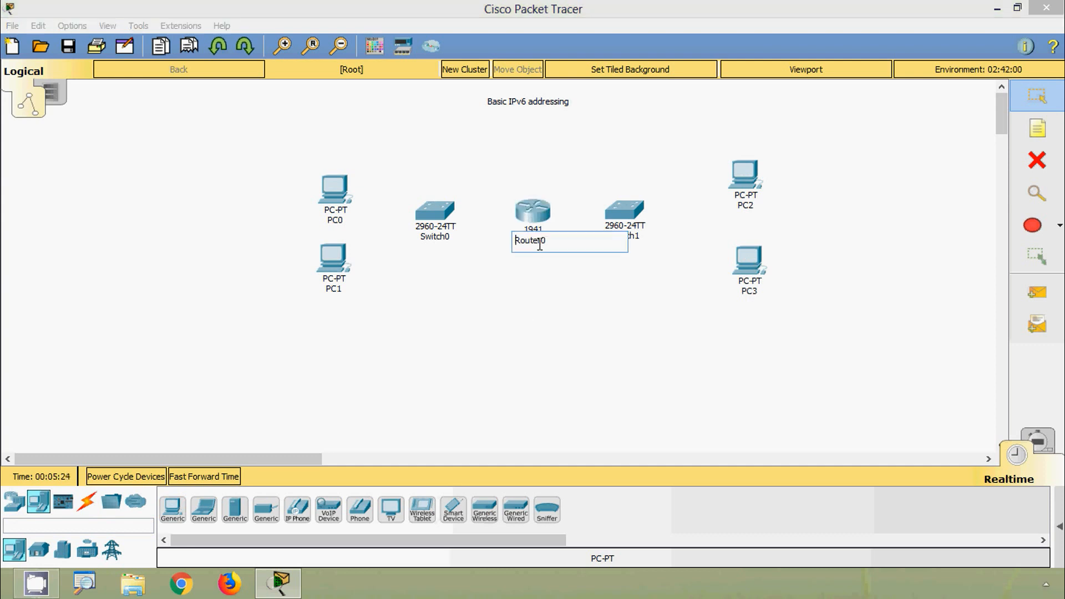
left_click_drag(547, 240, 526, 240)
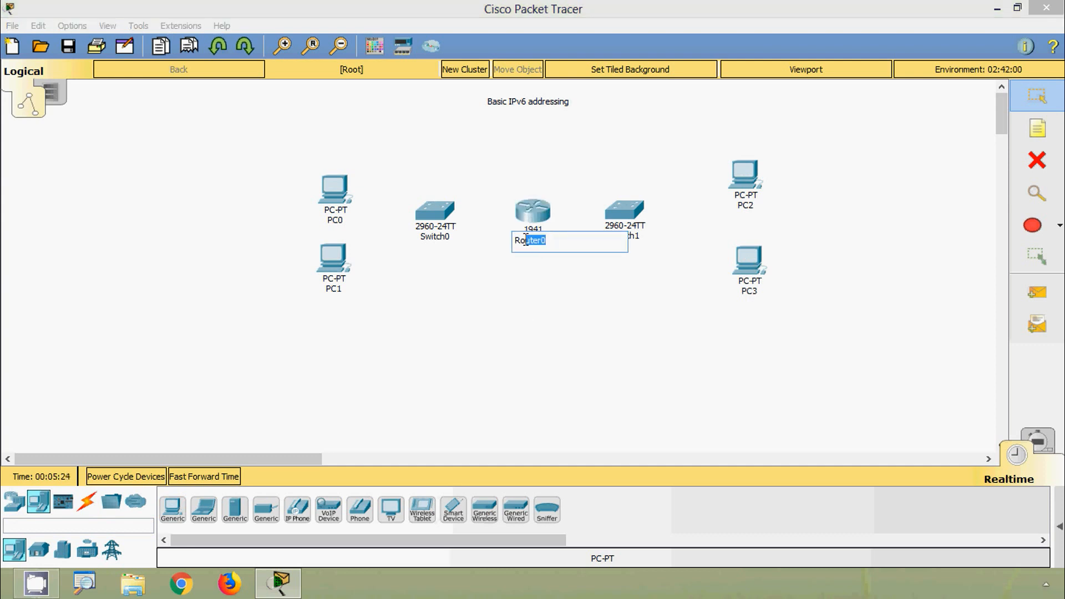
type("1")
left_click(442, 242)
type("1")
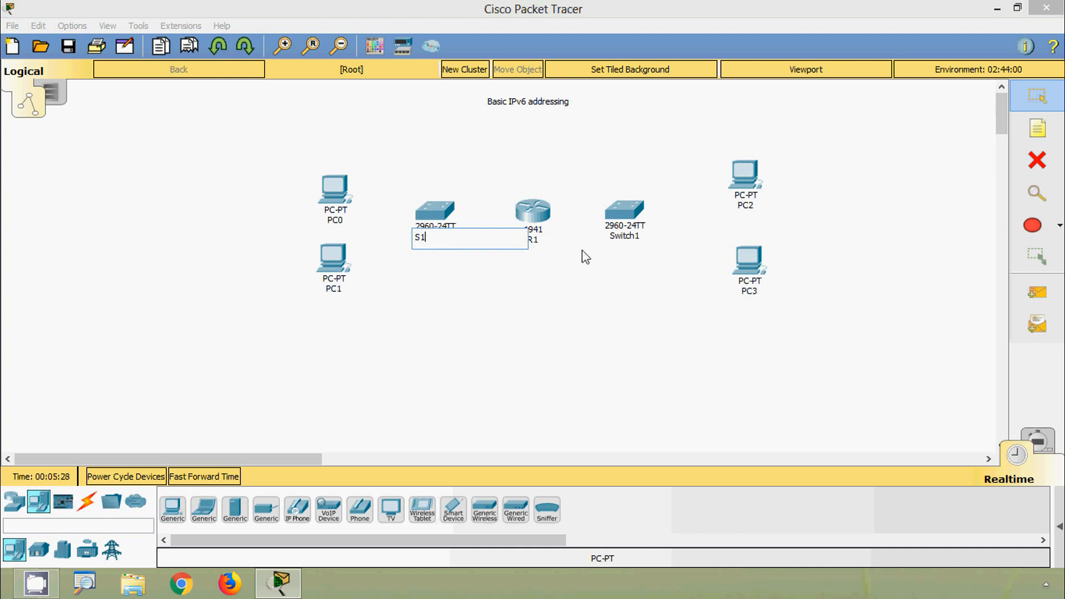
left_click(626, 239)
left_click_drag(635, 238, 615, 242)
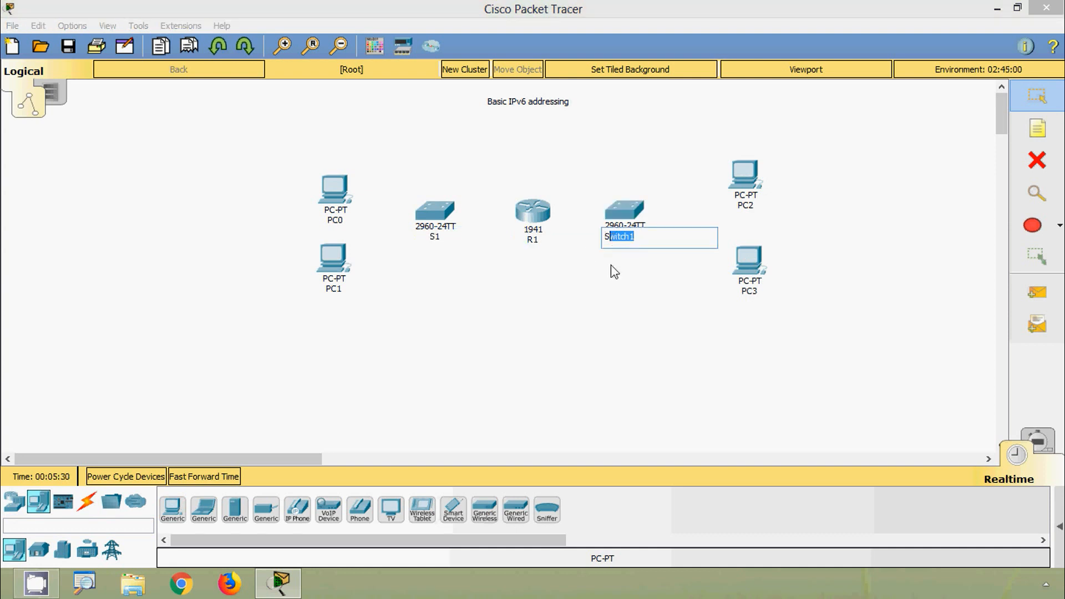
type("2")
left_click(605, 318)
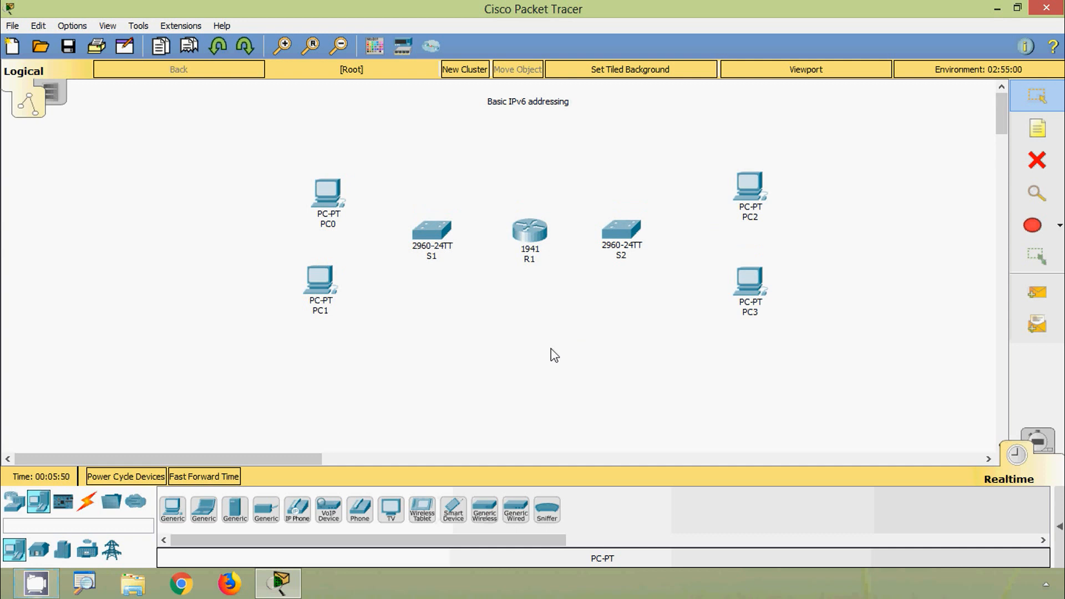
Connect R1 GigabitEthernet0/0 to S1 GigabitEthernet0/1 with a copper straight-through cable
left_click(87, 502)
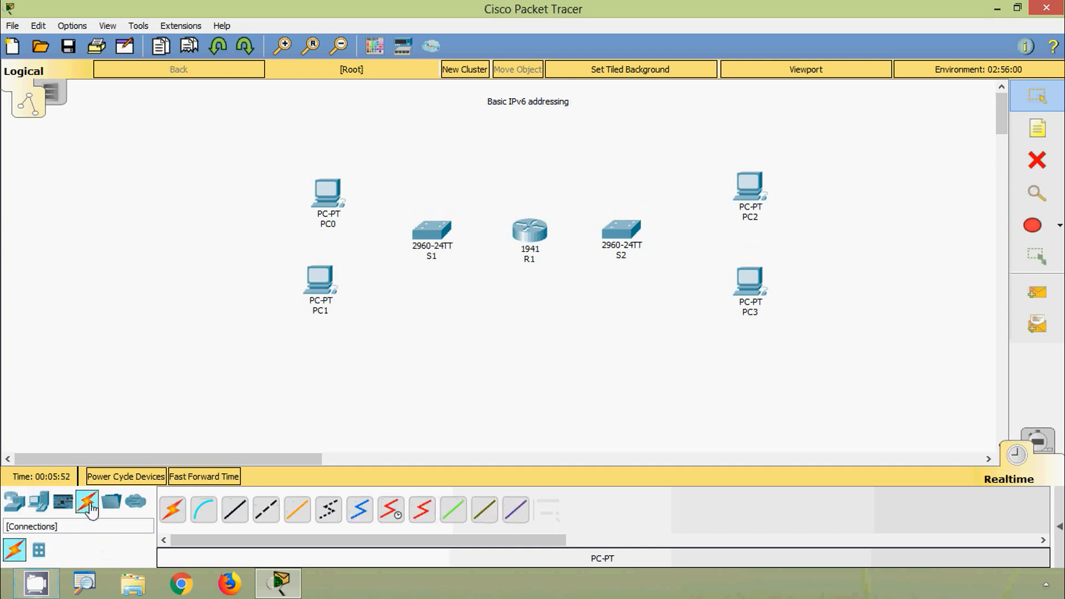
left_click(230, 521)
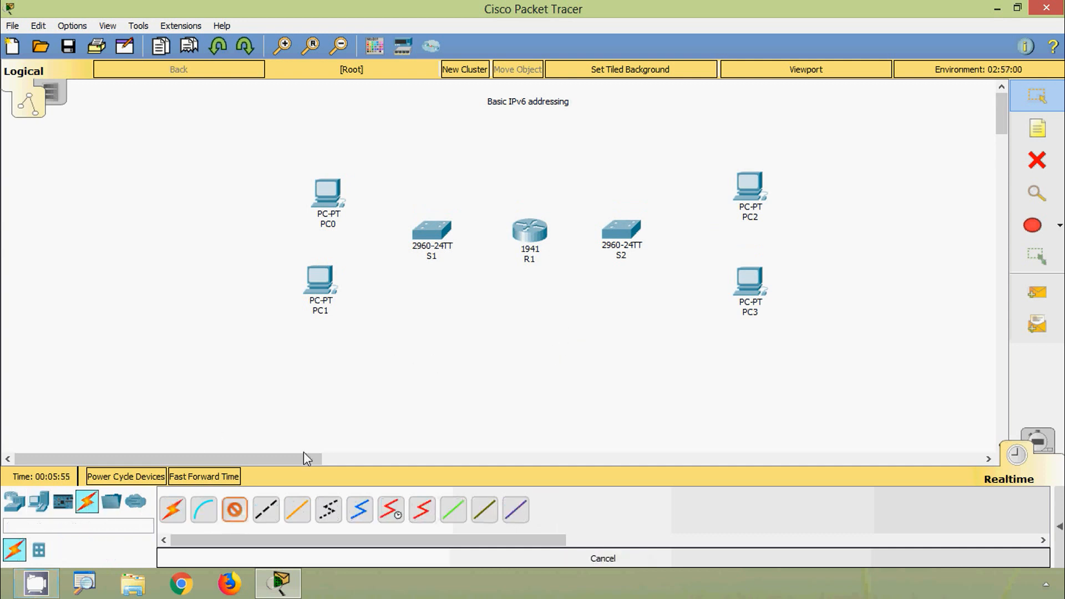
left_click(533, 240)
left_click(562, 278)
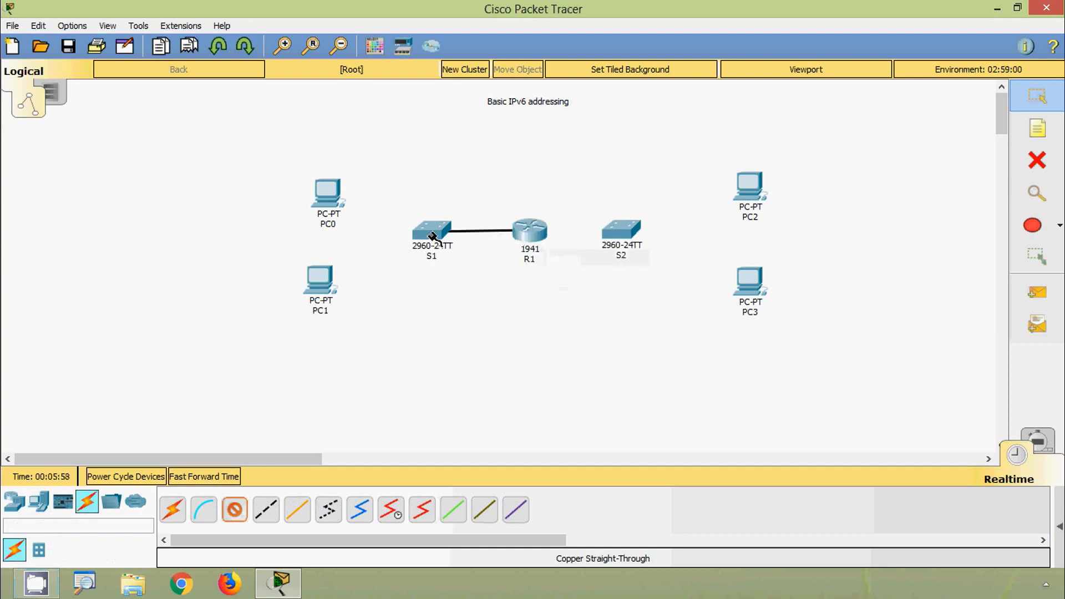
left_click(433, 233)
left_click(474, 441)
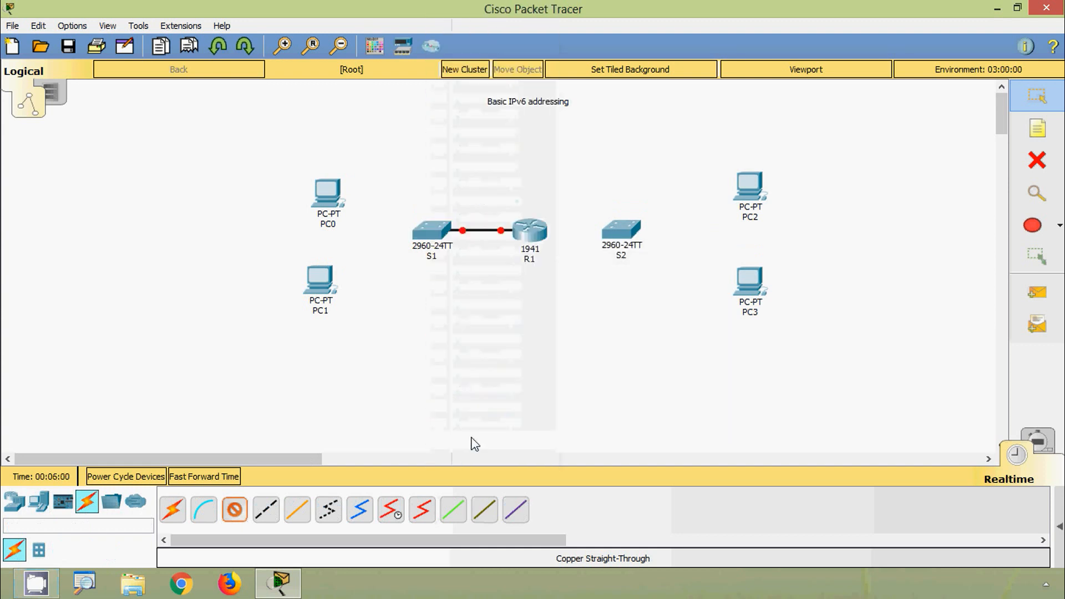
Connect R1 GigabitEthernet0/1 to S2 GigabitEthernet0/1 with a copper straight-through cable
left_click(530, 233)
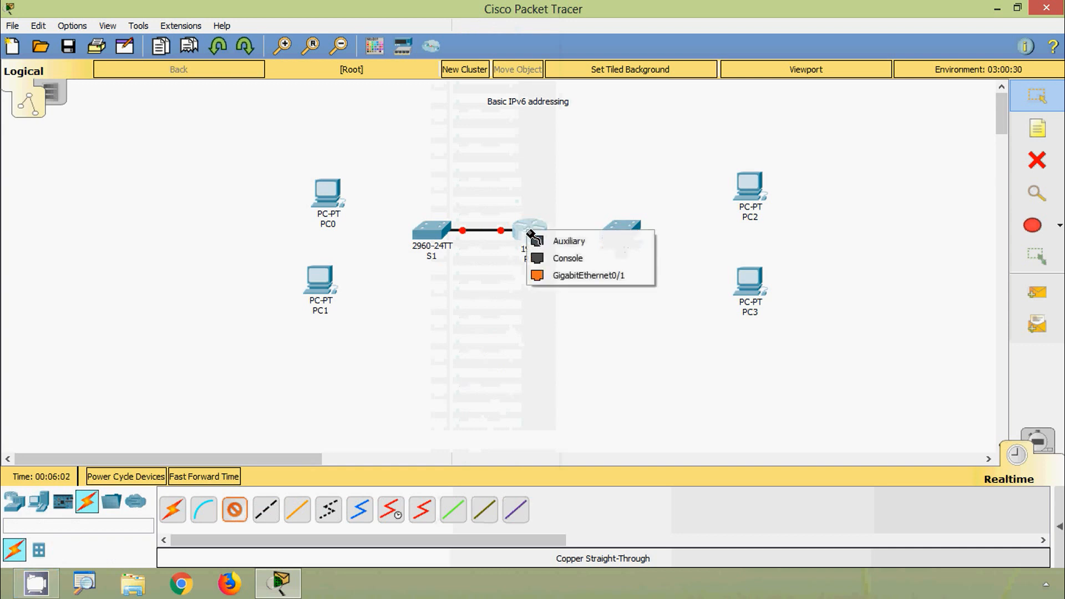
left_click(557, 276)
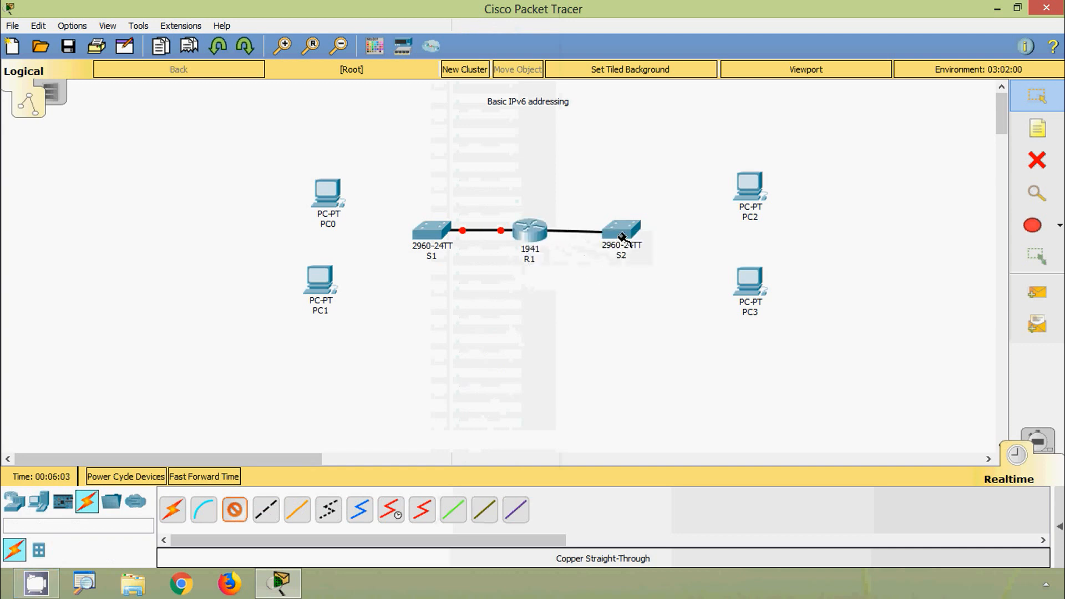
left_click(622, 230)
left_click(668, 424)
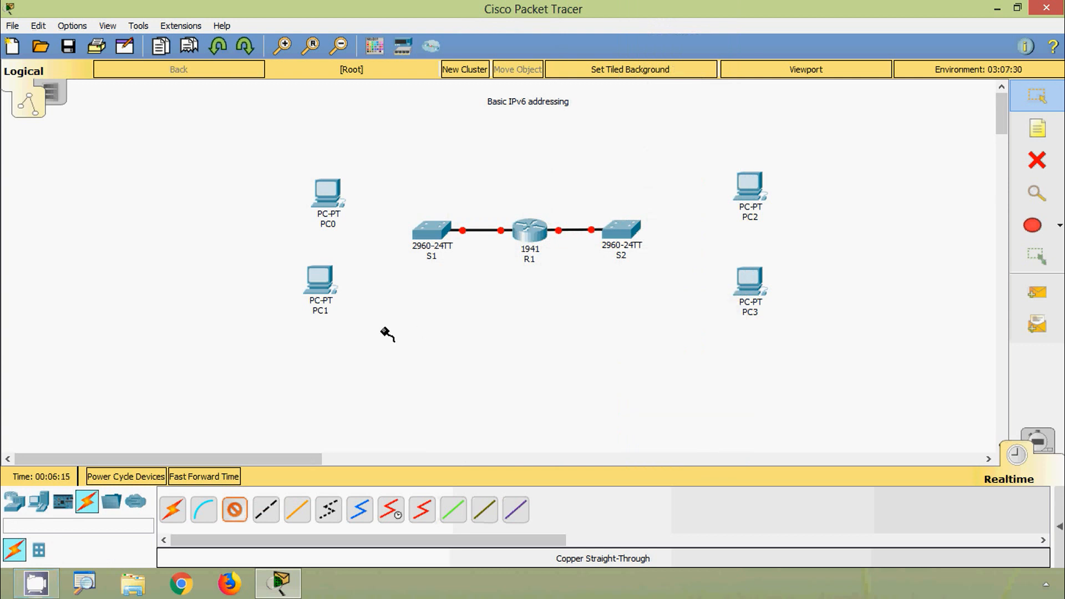
Cable the FastEthernet0 ports of PC0 and PC1 to S1 FastEthernet0/1 and FastEthernet0/2 respectively, using copper straight-through
left_click(327, 194)
left_click(361, 248)
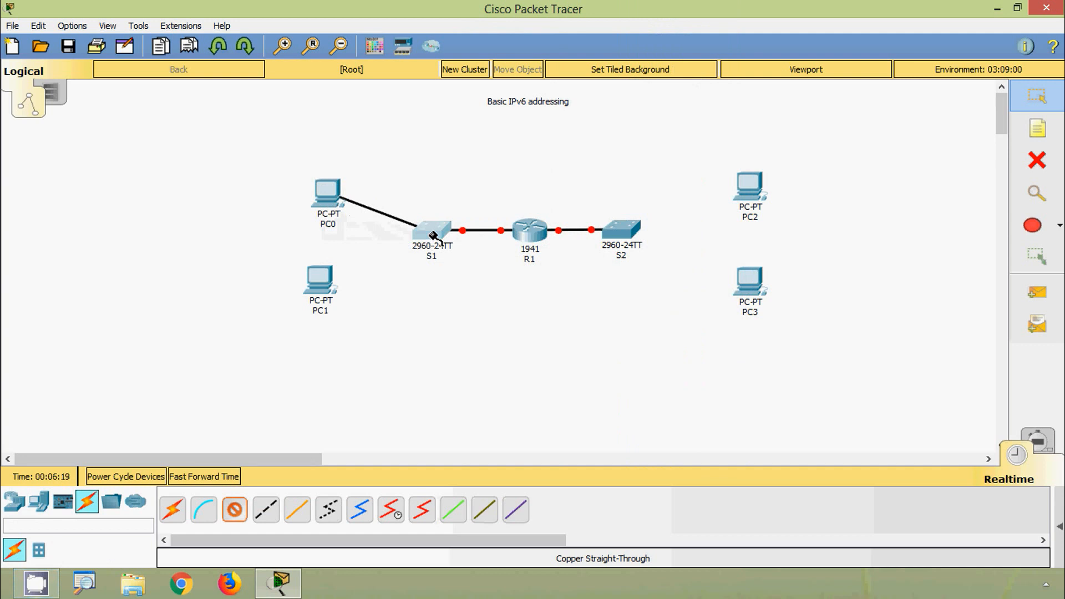
left_click(434, 237)
left_click(473, 31)
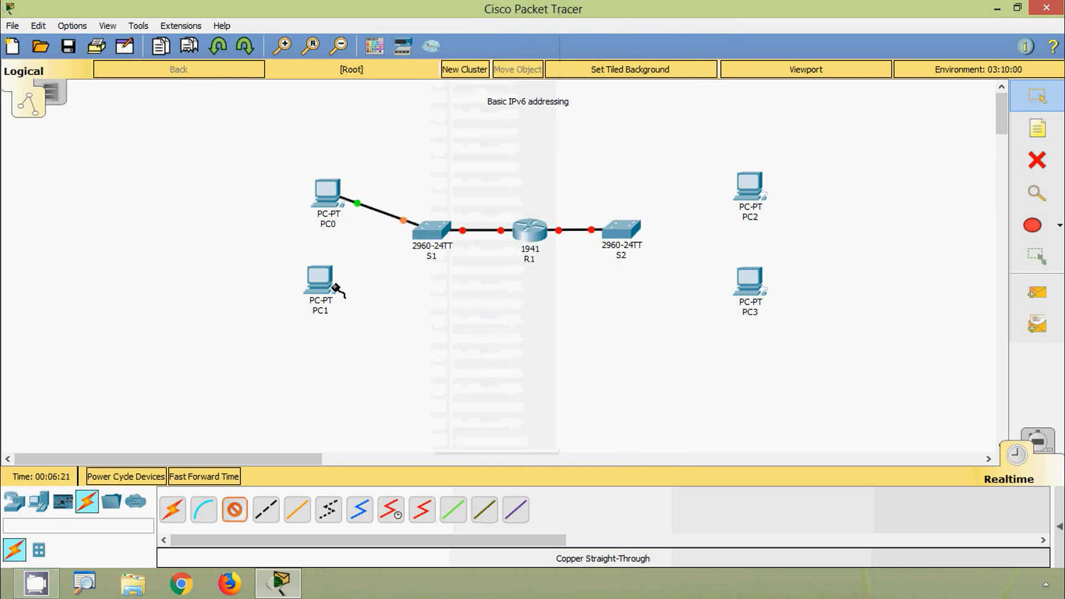
left_click(320, 280)
left_click(357, 341)
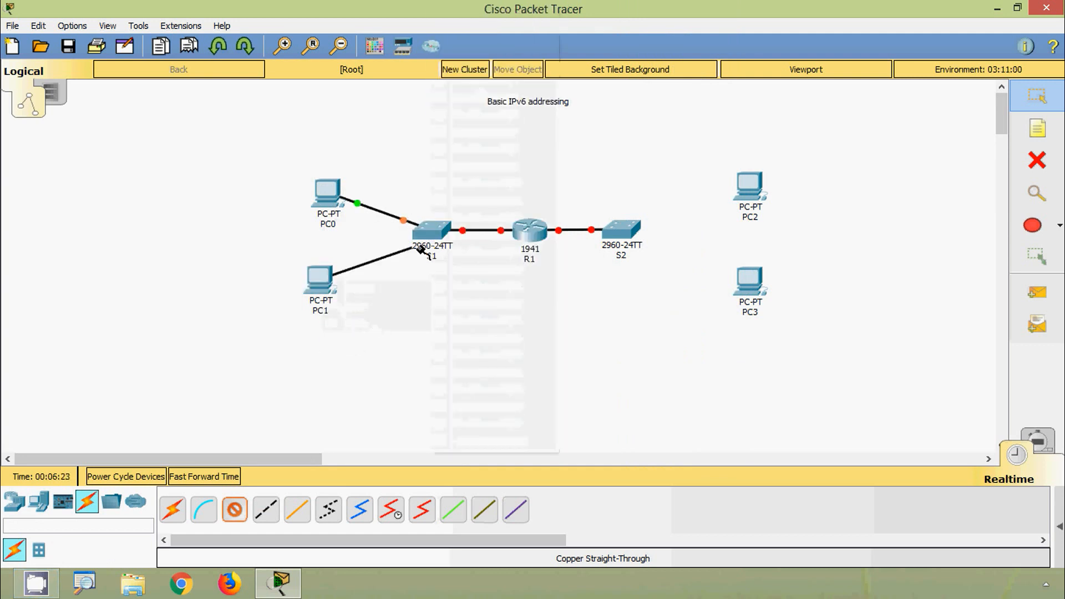
left_click(433, 232)
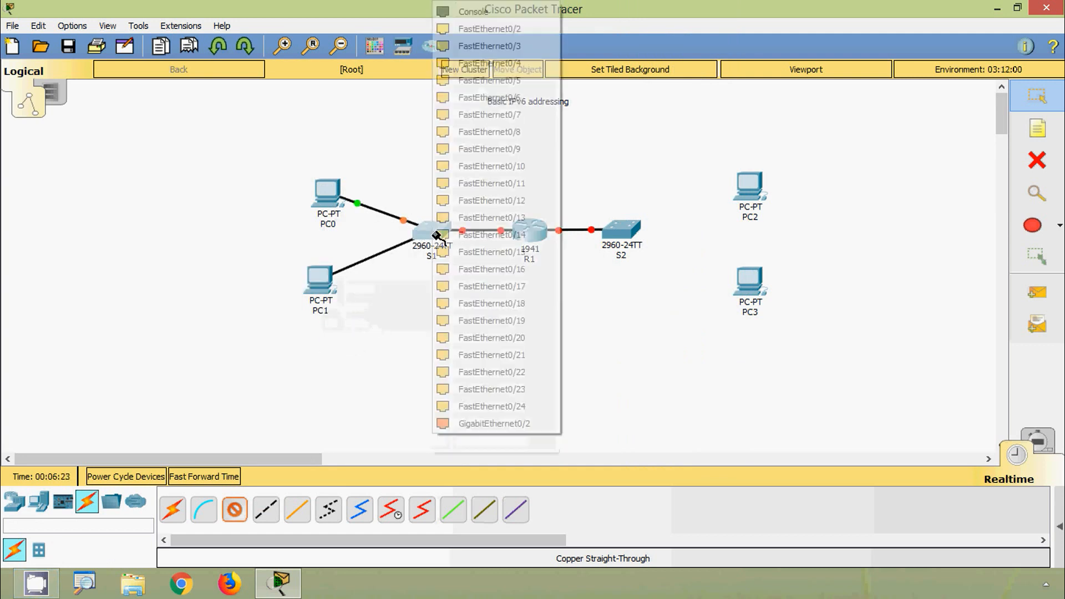
left_click(490, 28)
Cable the FastEthernet0 ports of PC2 and PC3 to S2 FastEthernet0/1 and FastEthernet0/2 respectively, using copper straight-through
left_click(744, 193)
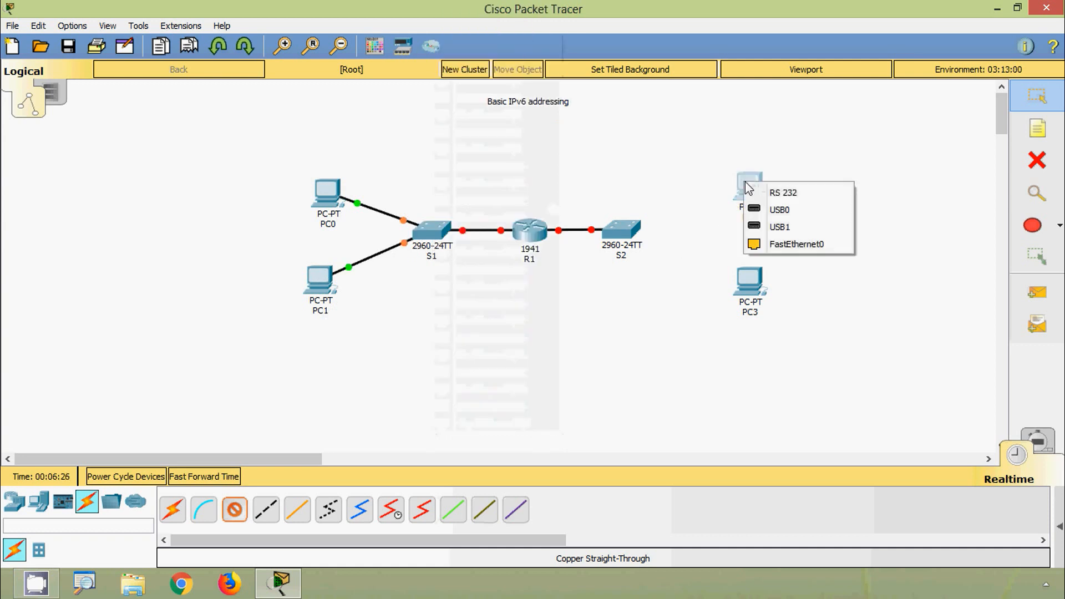
left_click(766, 245)
left_click(622, 234)
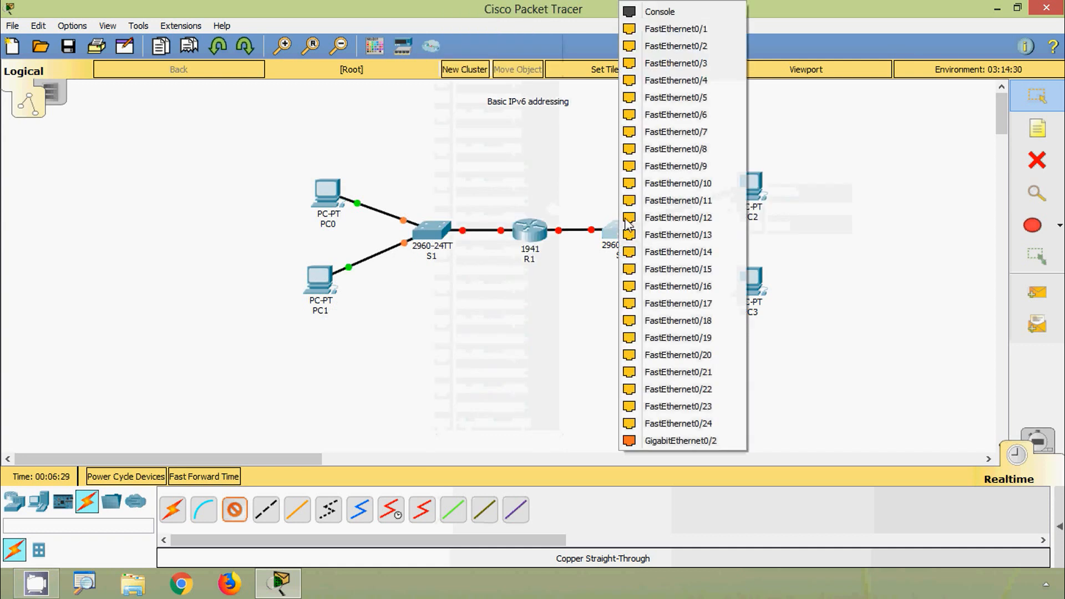
left_click(660, 46)
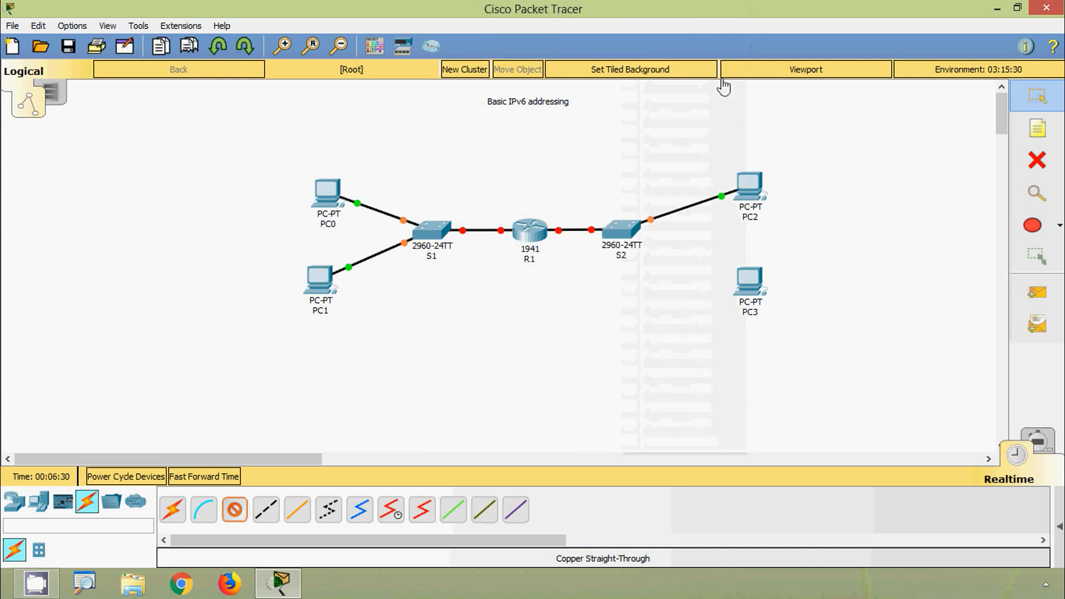
left_click(748, 278)
left_click(788, 337)
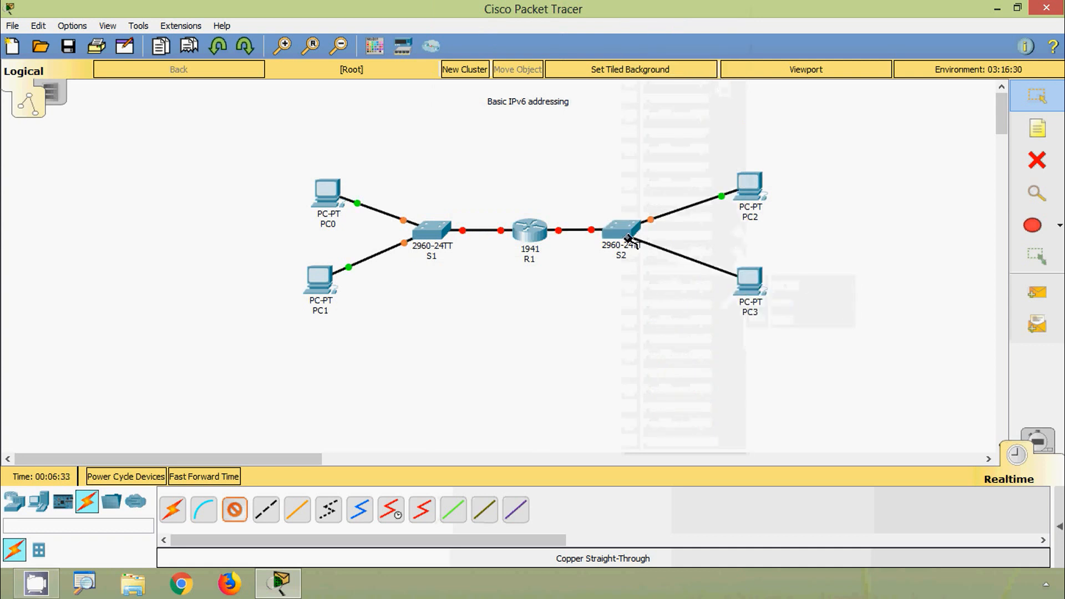
left_click(622, 232)
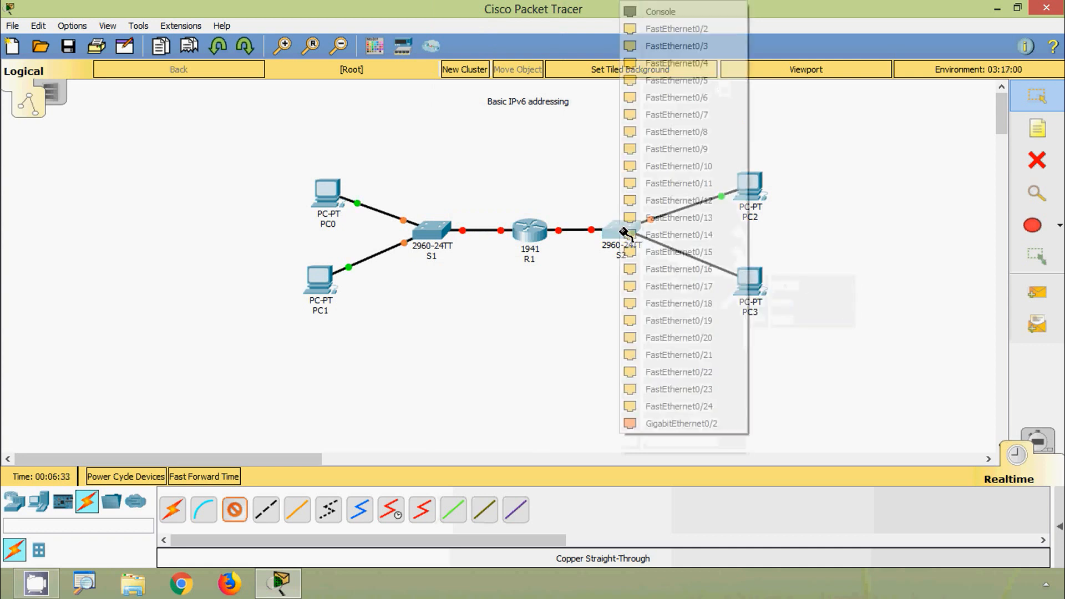
left_click(658, 32)
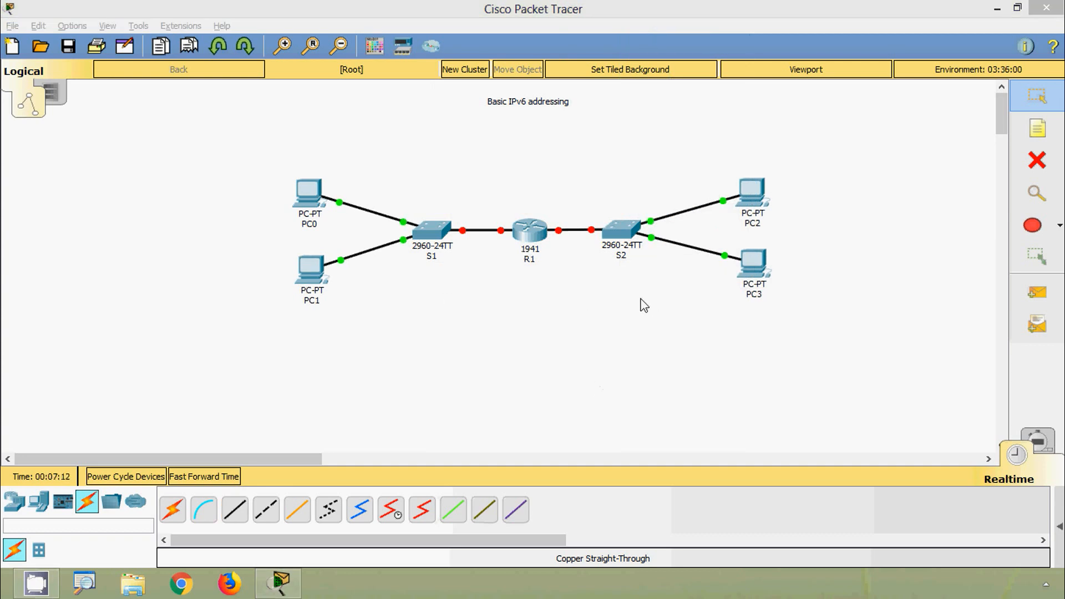
Draw a rectangle filled with pink #ff95ae around PC0, PC1 and S1, saving the fill as a custom color
left_click(1033, 225)
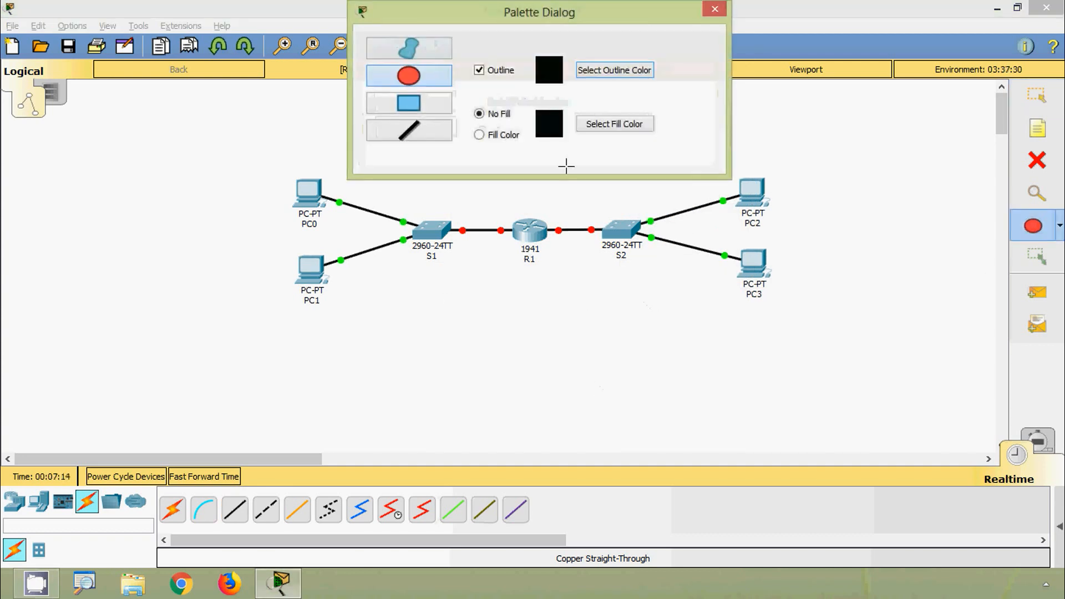
left_click(502, 135)
left_click(599, 126)
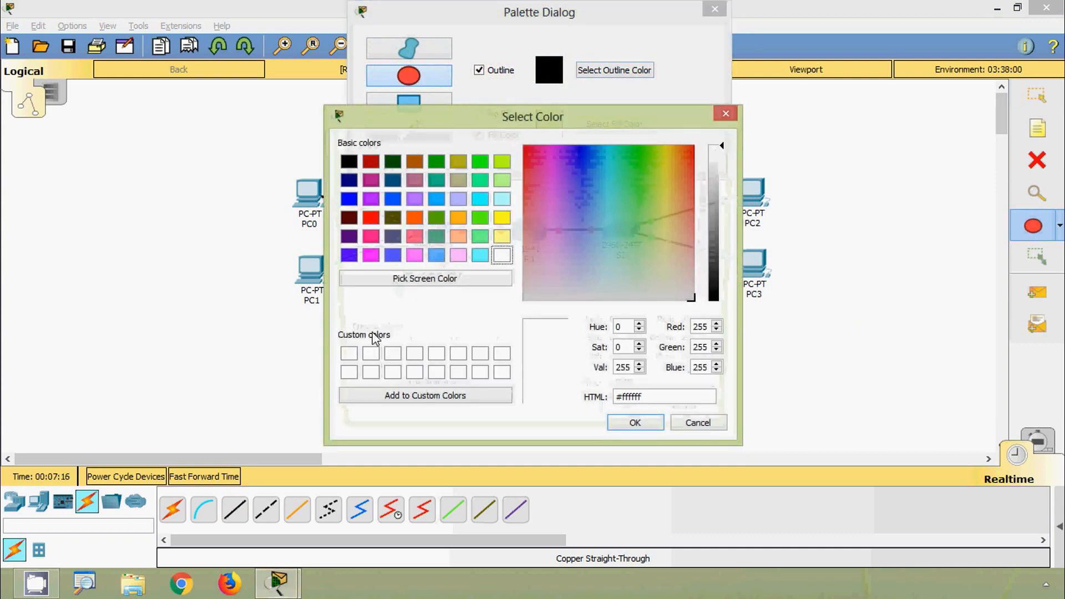
left_click(530, 237)
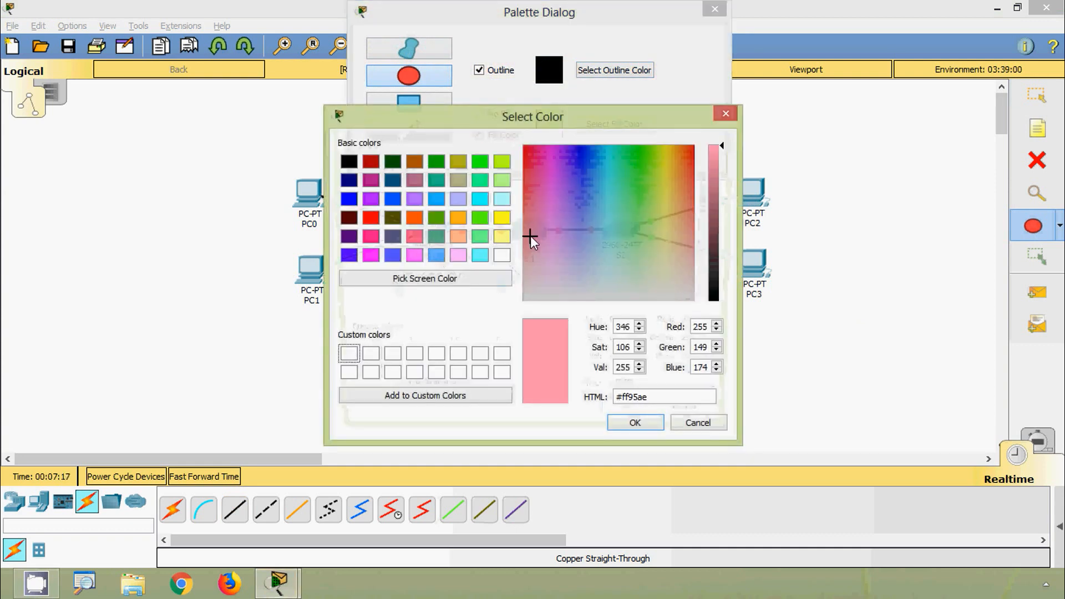
left_click(454, 395)
left_click(634, 423)
left_click(432, 104)
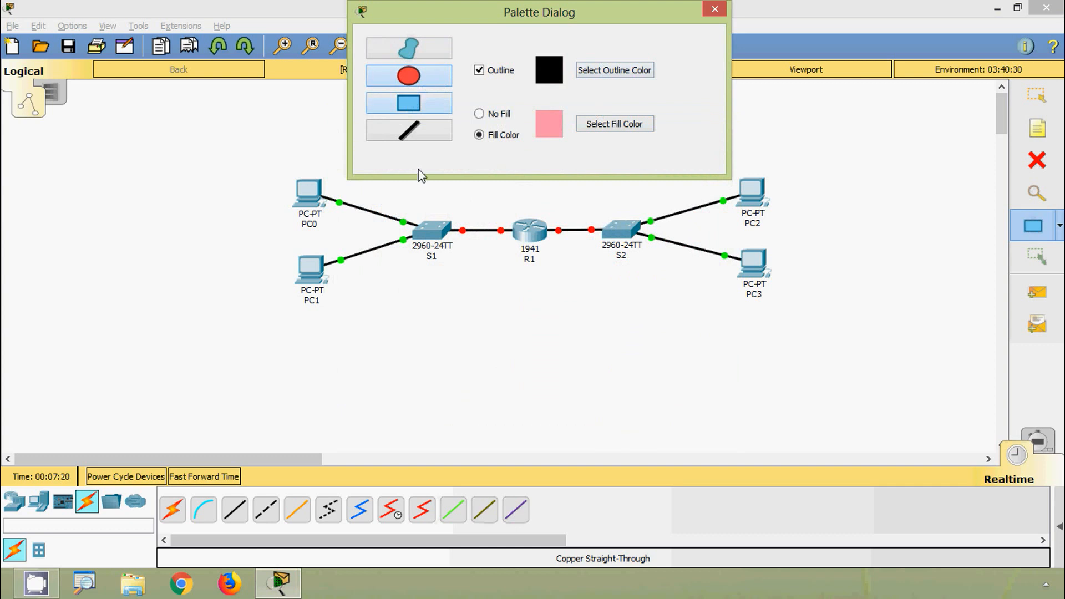
left_click_drag(283, 168, 511, 312)
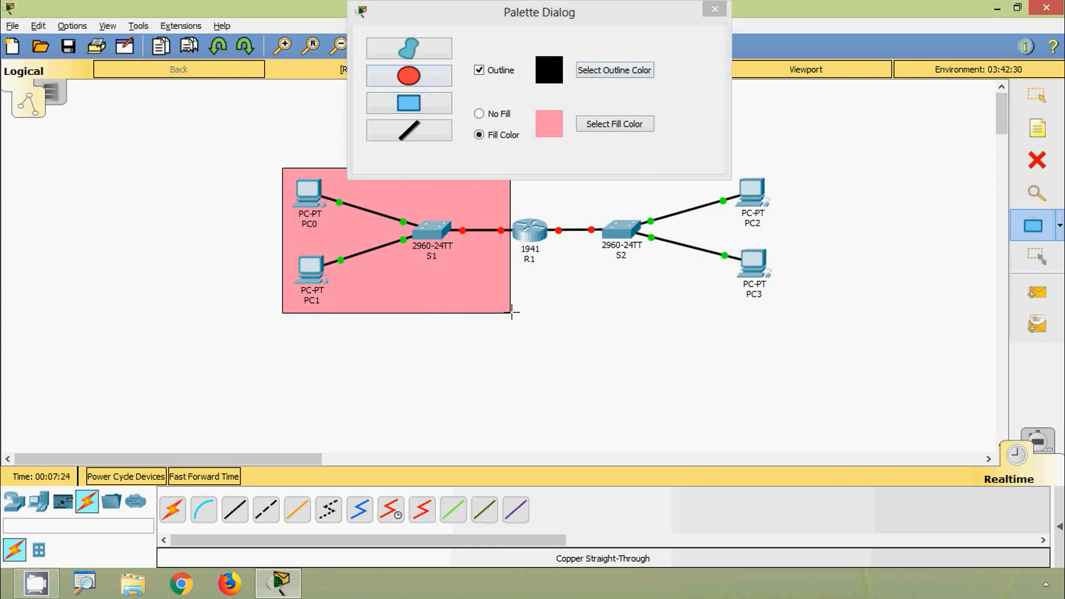
Draw a rectangle filled with violet-blue #9b97ff around PC2, PC3 and S2, saving the fill as a custom color
left_click(597, 130)
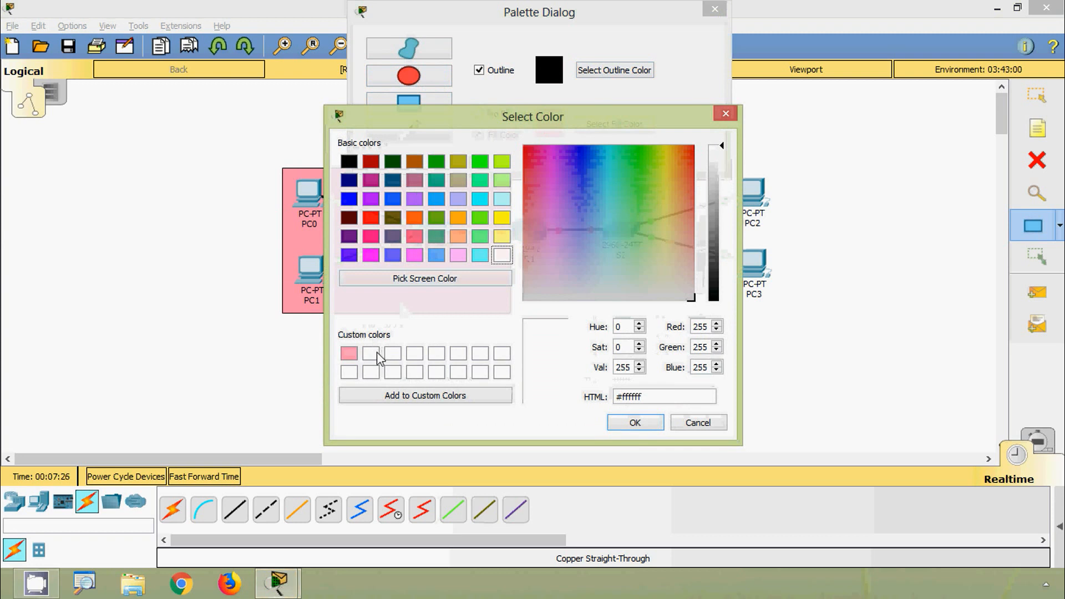
left_click_drag(583, 241, 579, 238)
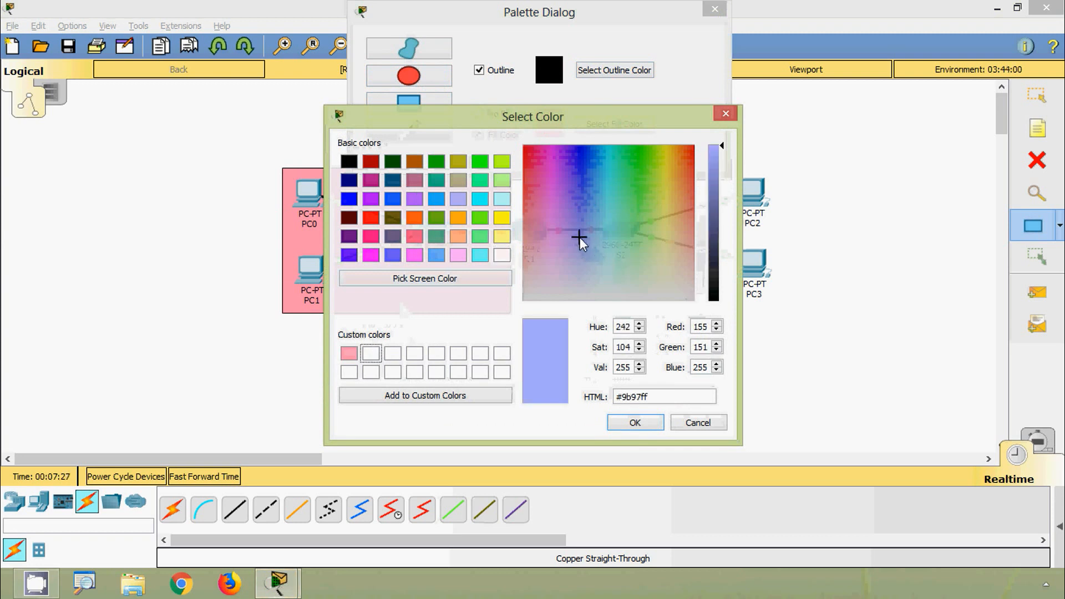
left_click(499, 396)
left_click(633, 423)
left_click(409, 103)
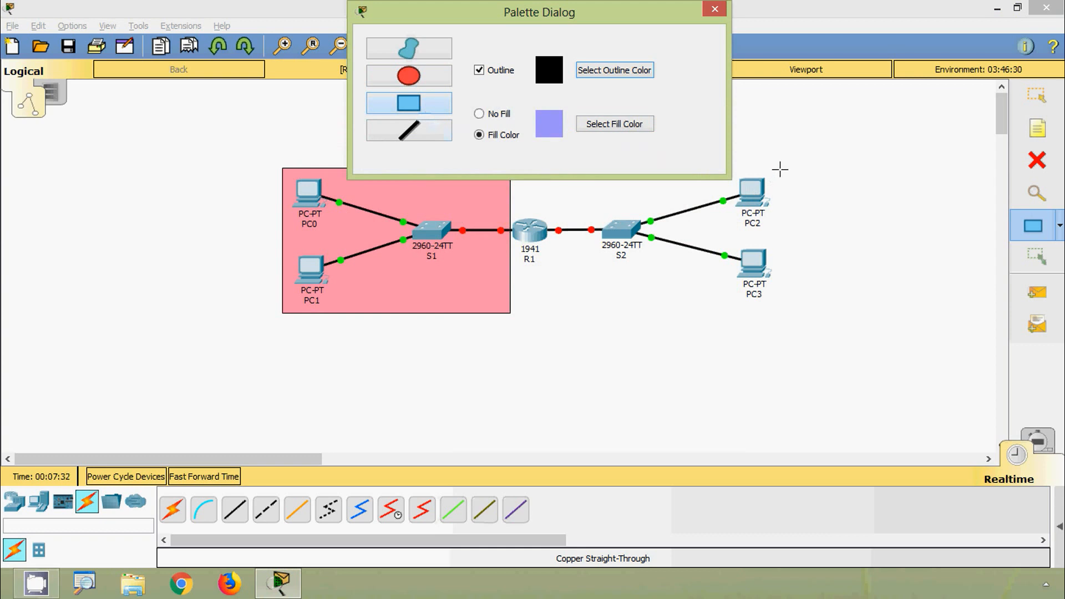
left_click_drag(780, 169, 550, 310)
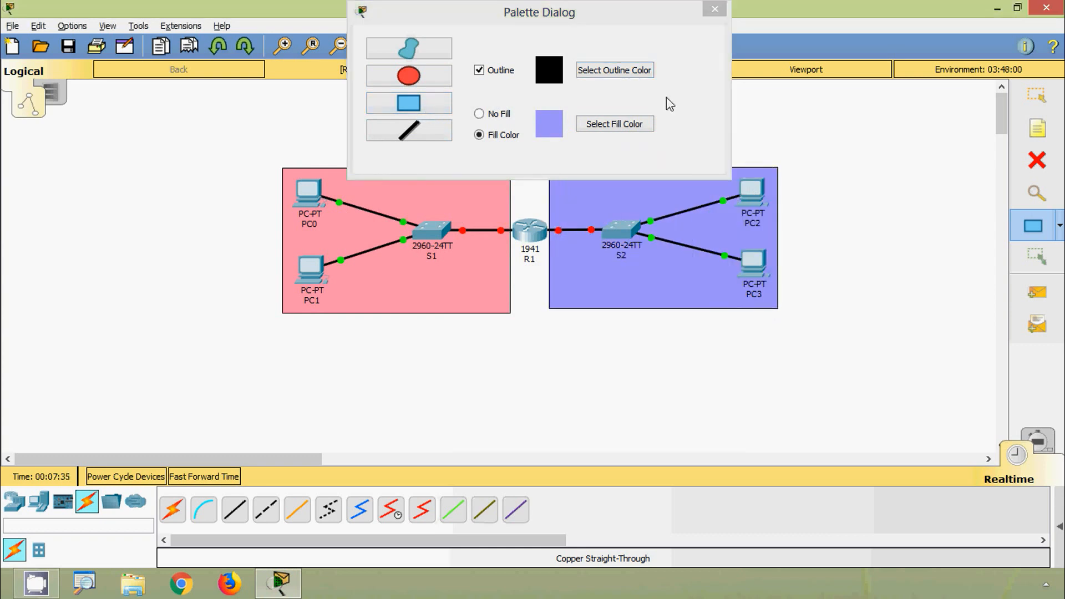
left_click(714, 9)
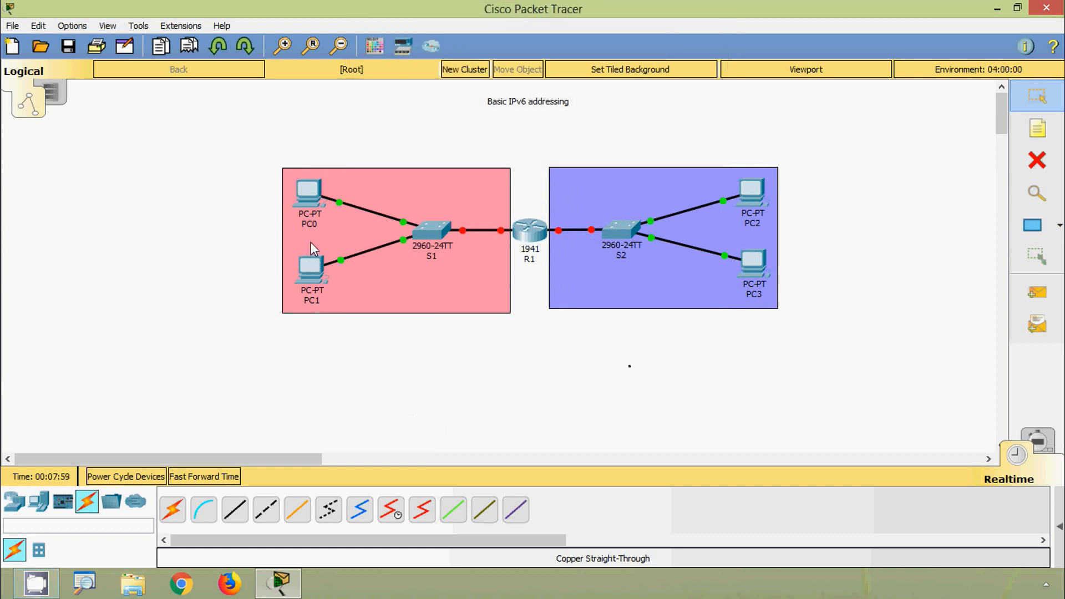
Examine the IPv6 address, link-local address, gateway and DNS fields in PC0's IP Configuration
left_click(307, 214)
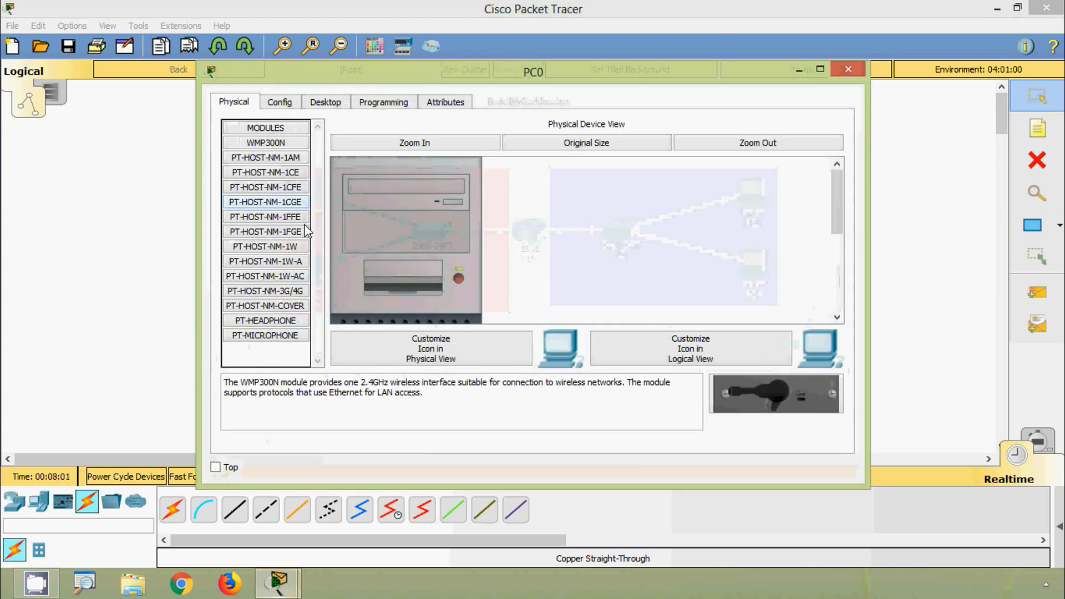
left_click(324, 102)
left_click(272, 183)
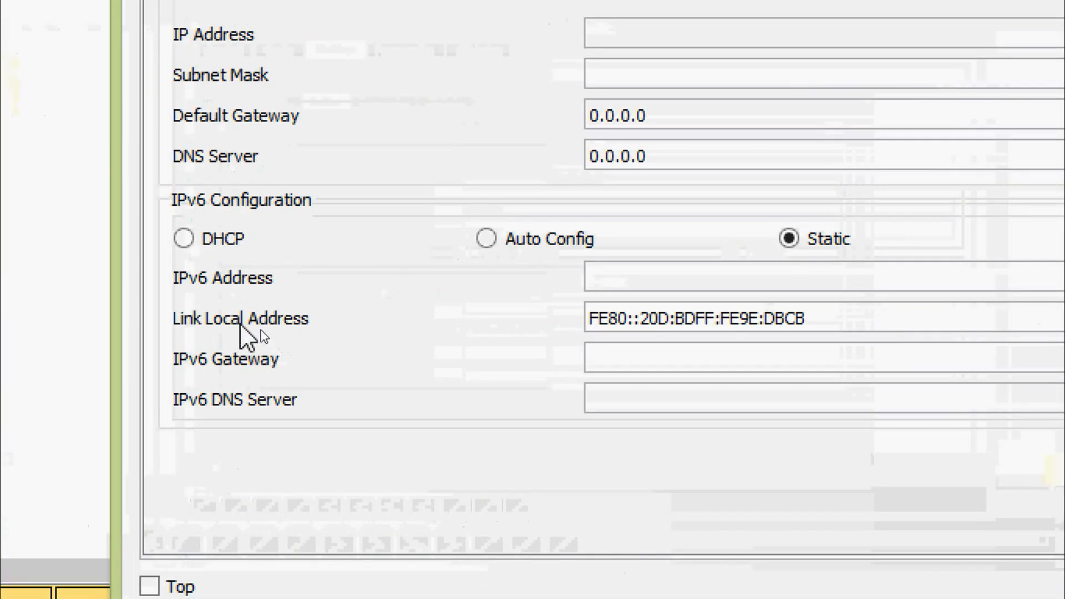
left_click(625, 276)
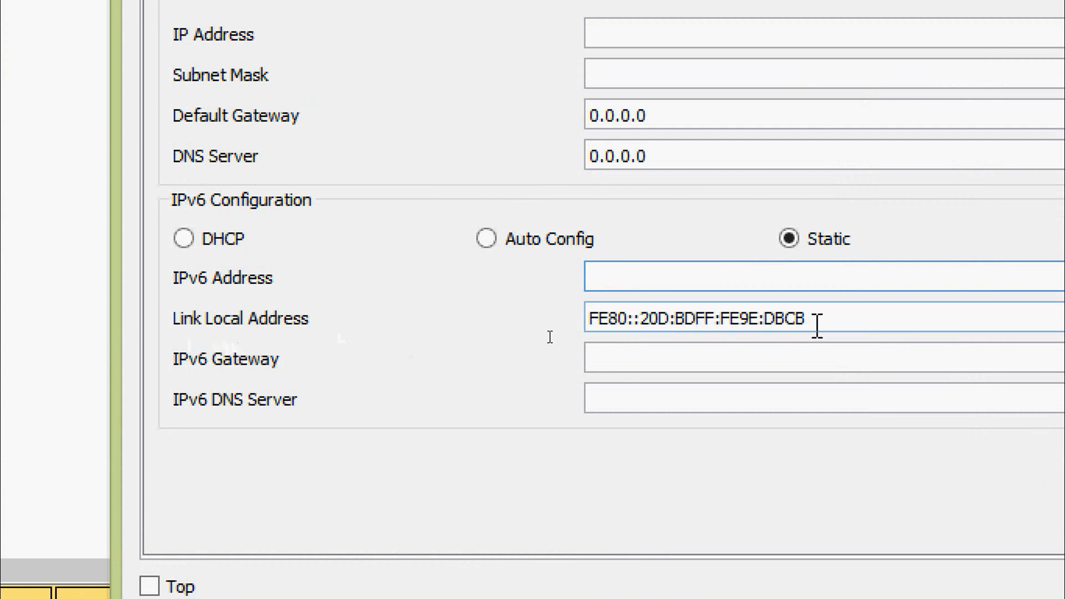
left_click_drag(818, 326, 580, 317)
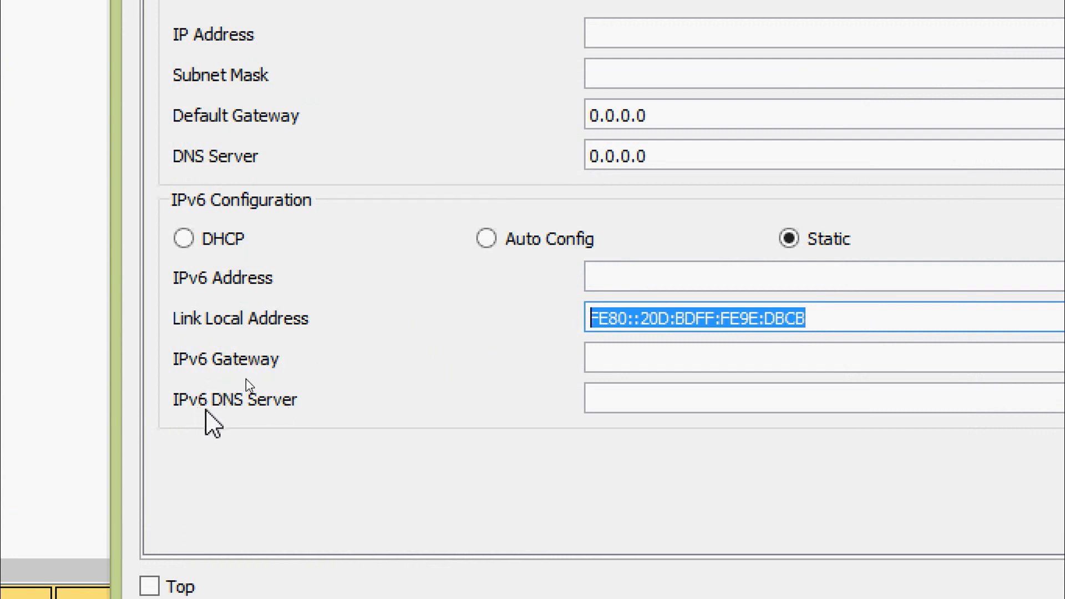
left_click(613, 412)
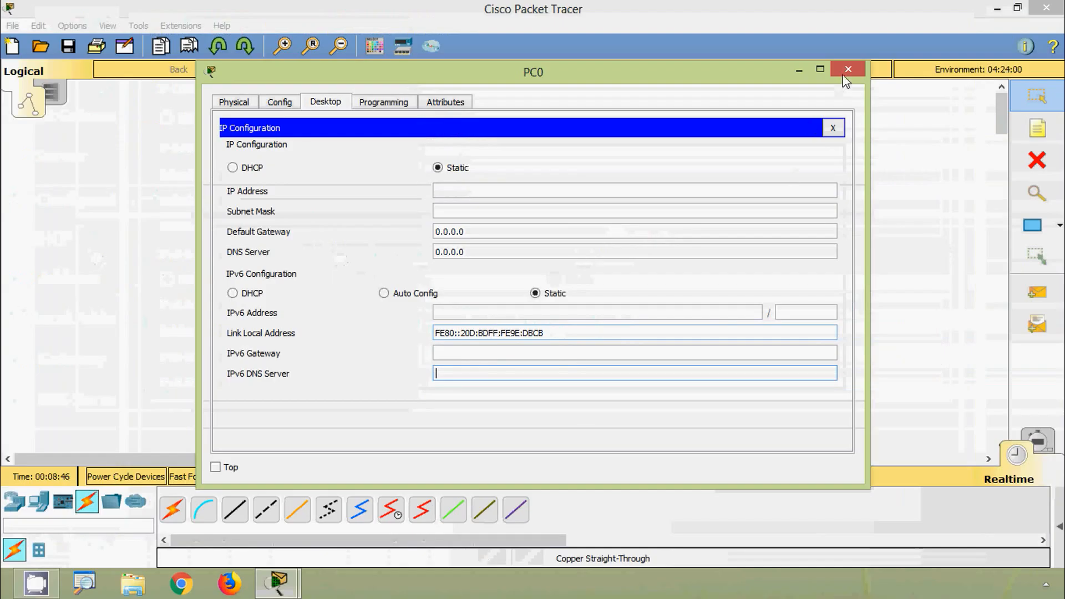
left_click(845, 74)
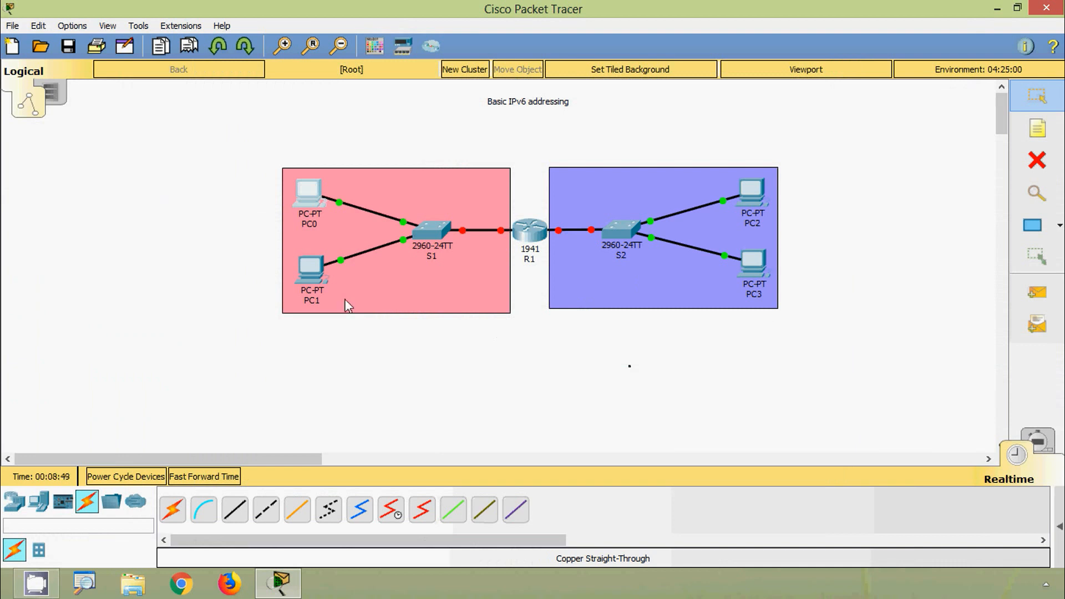
Check the FE80:: prefix of the link-local address in PC1's IP Configuration
left_click(310, 271)
left_click(333, 102)
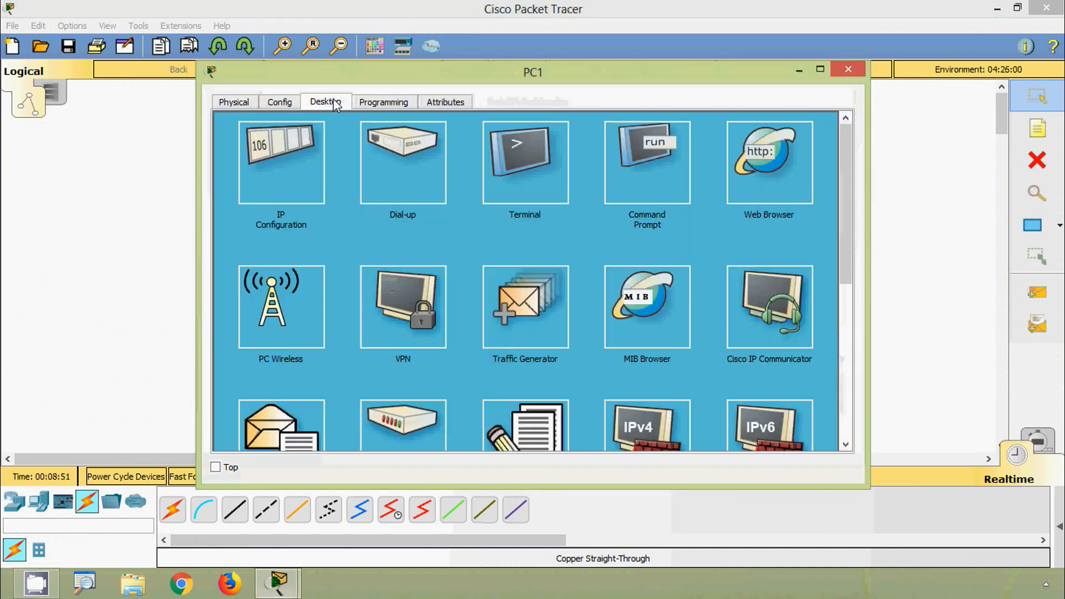
left_click(294, 159)
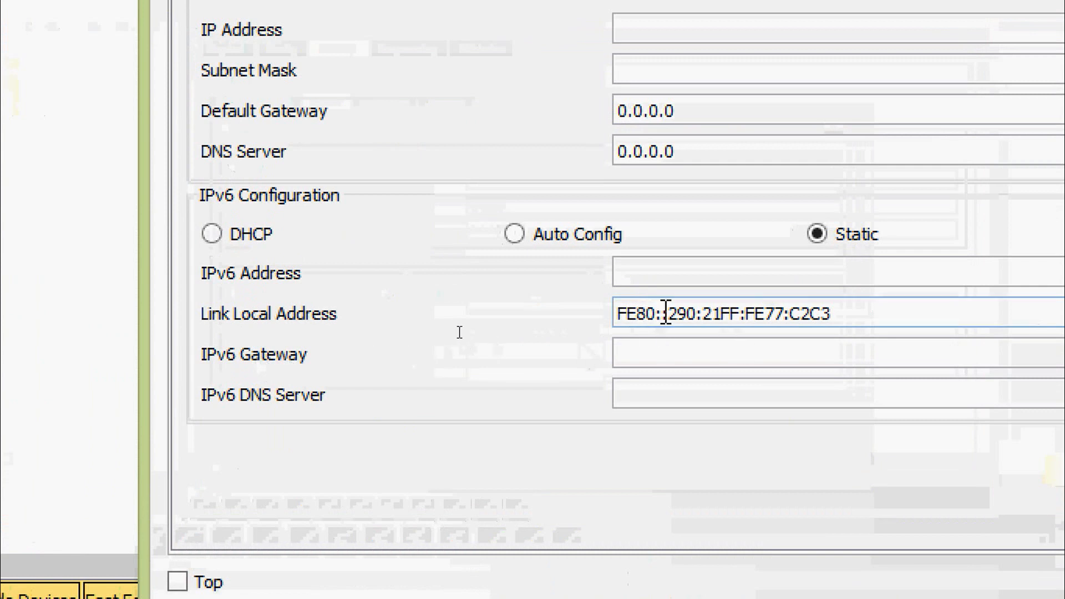
left_click(639, 316)
left_click_drag(668, 316, 594, 326)
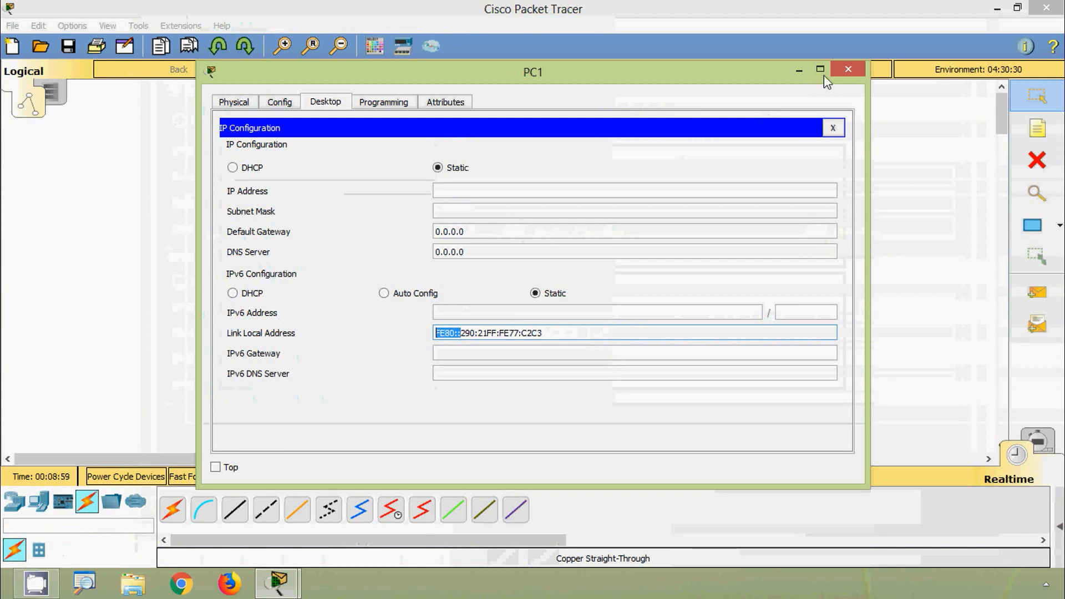
left_click(848, 68)
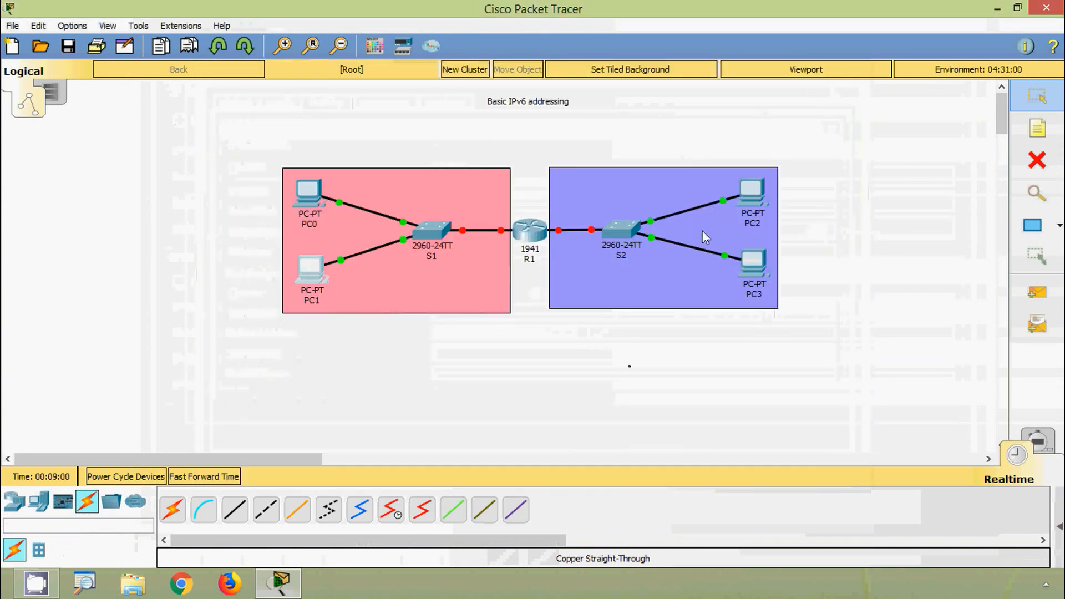
Check the FE80:: prefix of the link-local address in PC2's IP Configuration
left_click(753, 191)
left_click(326, 103)
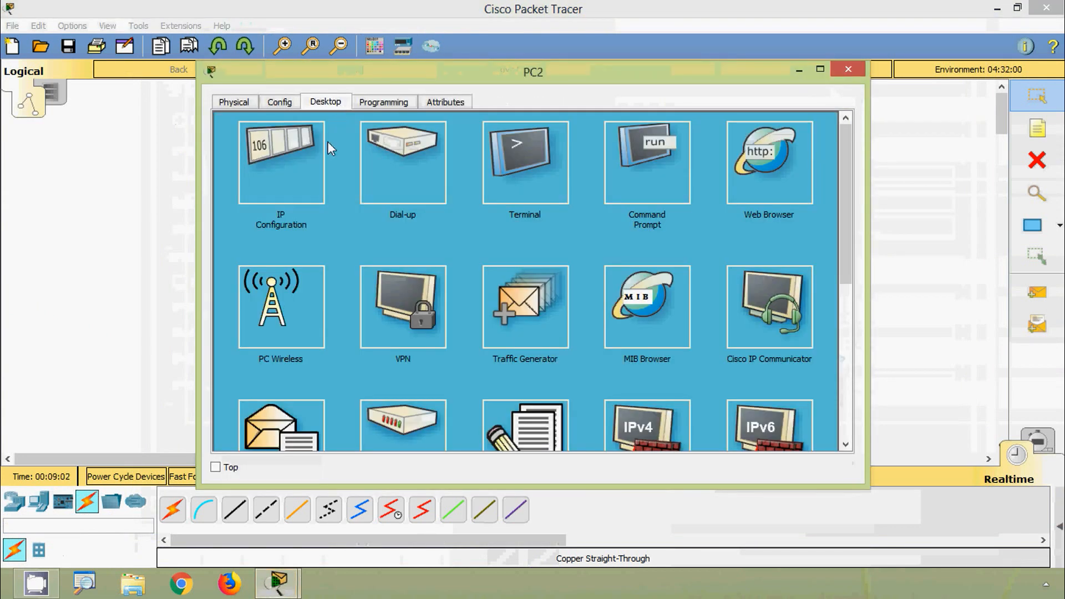
left_click(281, 158)
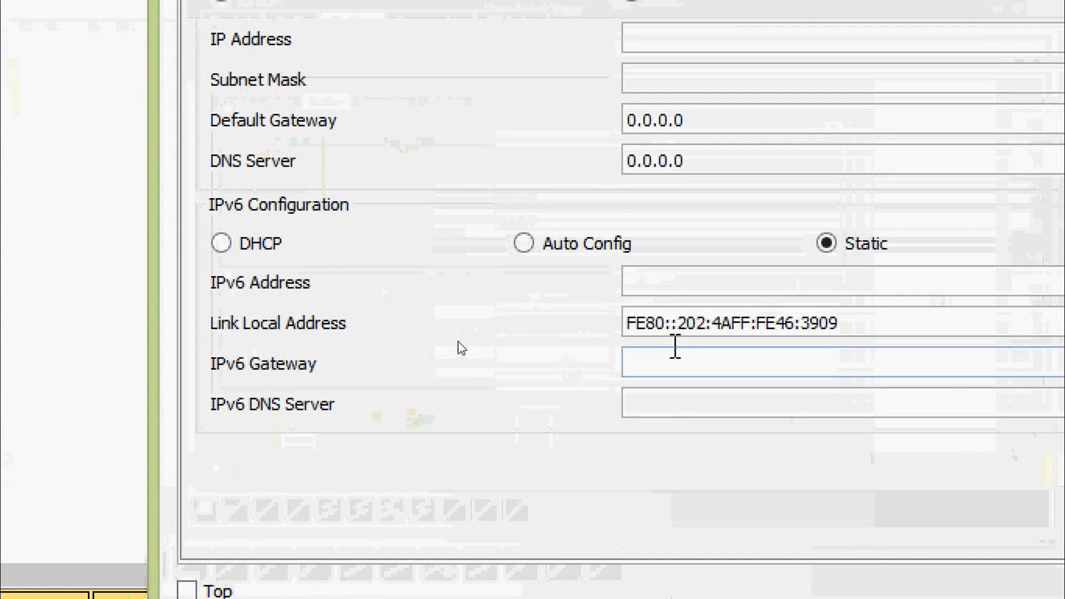
left_click_drag(678, 328, 571, 341)
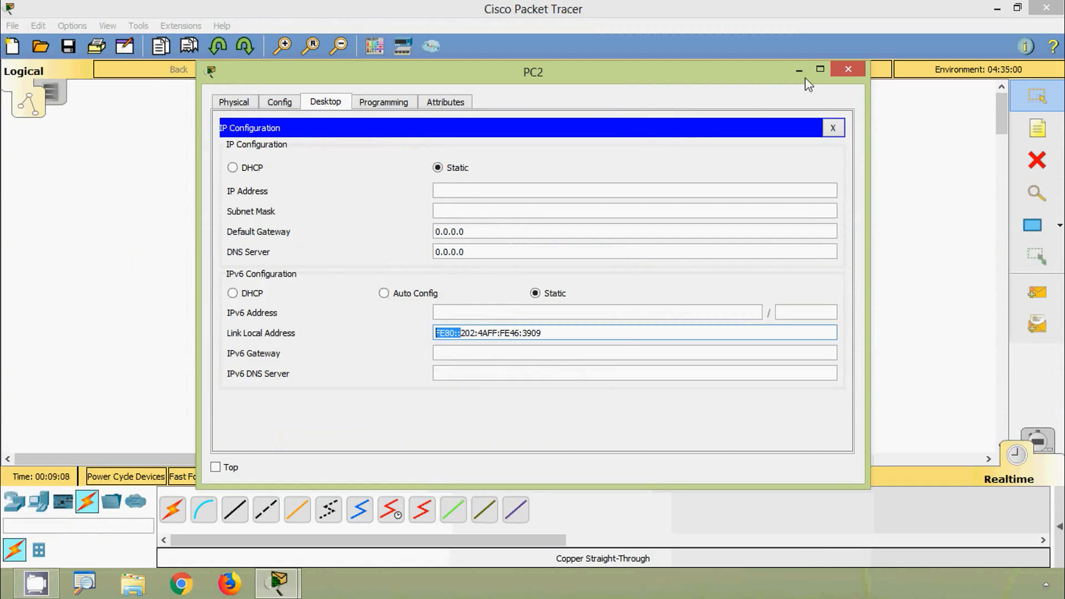
left_click(848, 69)
Check the FE80:: prefix of the link-local address in PC3's IP Configuration
left_click(756, 258)
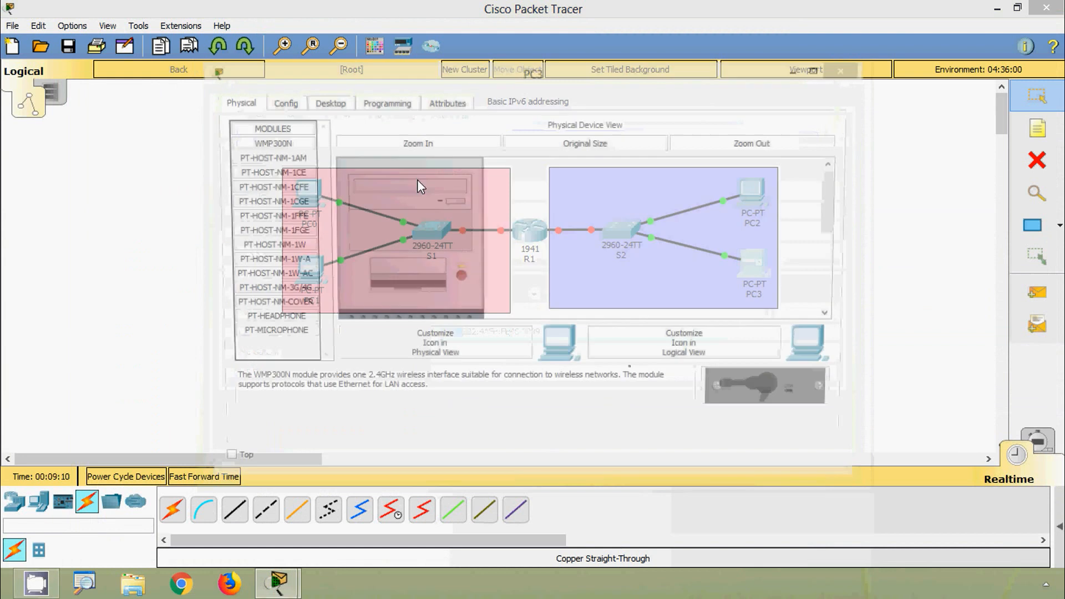
left_click(326, 102)
left_click(291, 159)
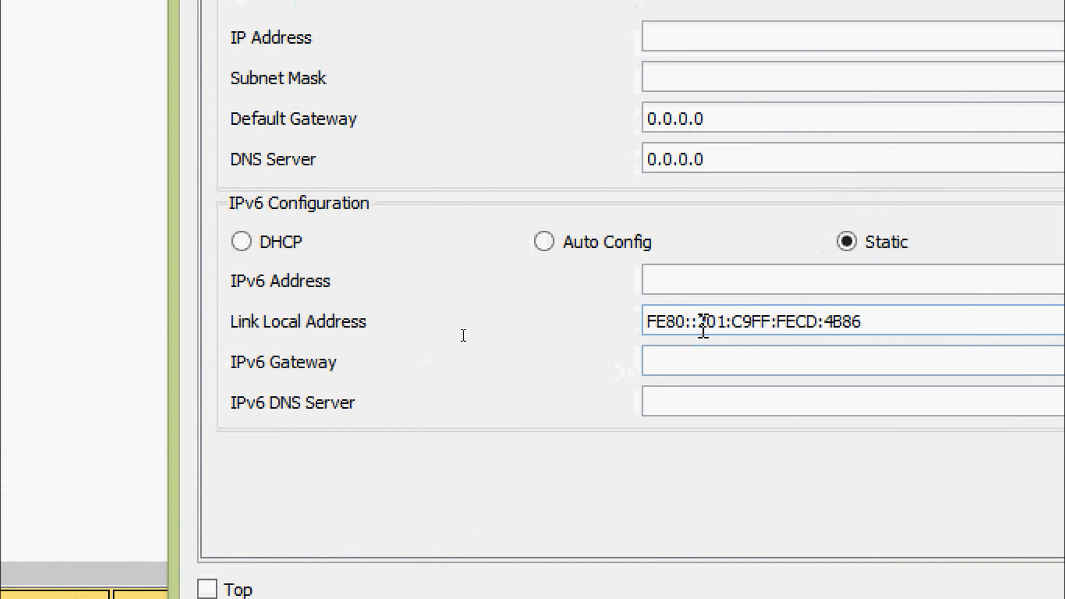
left_click_drag(700, 322, 633, 322)
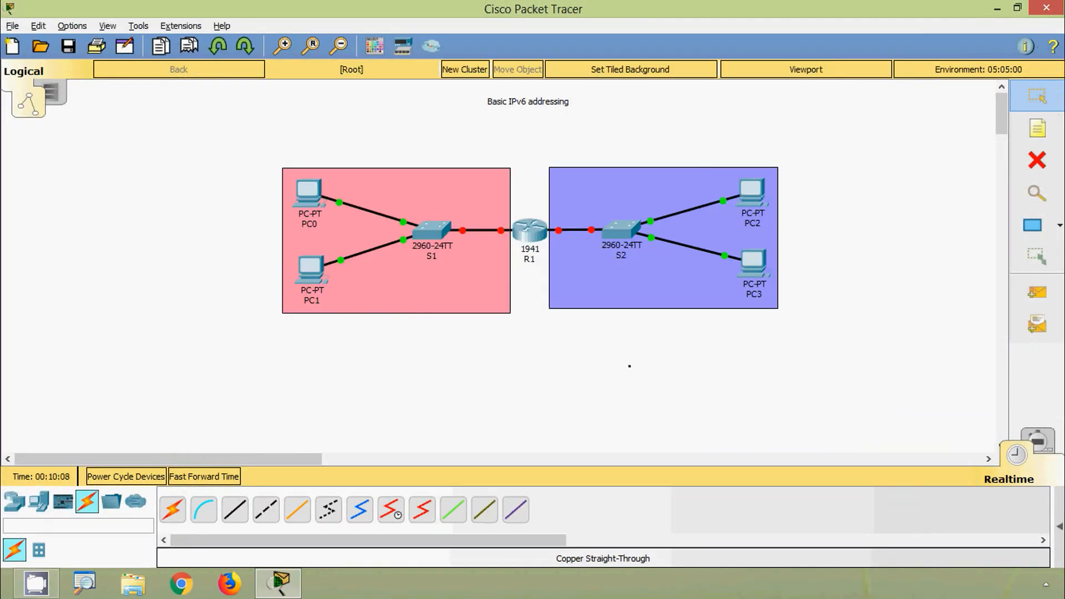
Inspect the interface ID portion after FE80:: in PC0's link-local address in its IP Configuration
left_click(312, 194)
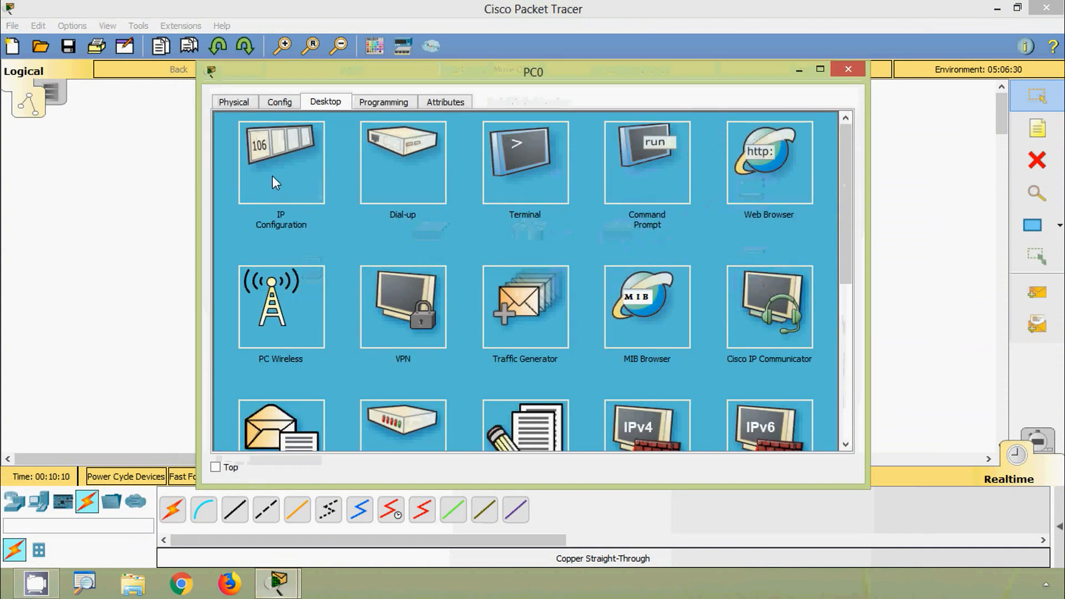
left_click(273, 177)
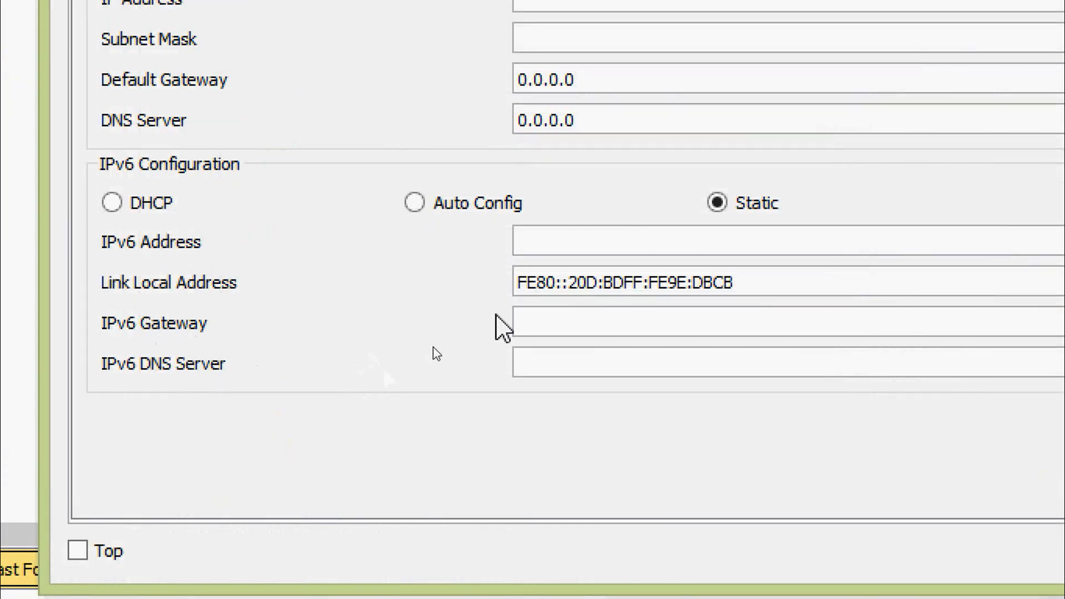
left_click(591, 312)
left_click_drag(570, 287, 737, 284)
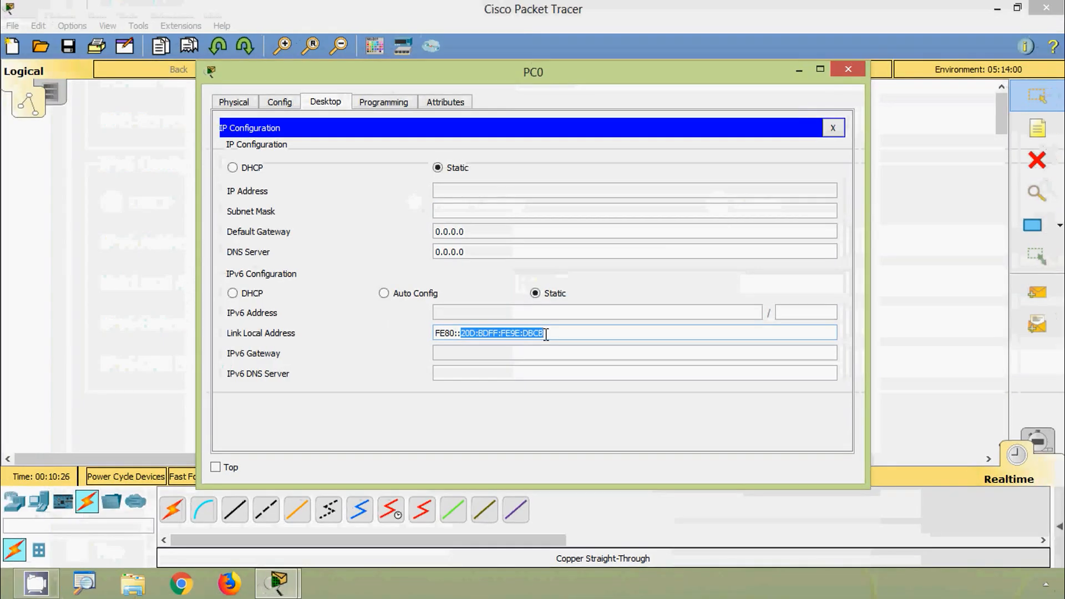
left_click(394, 351)
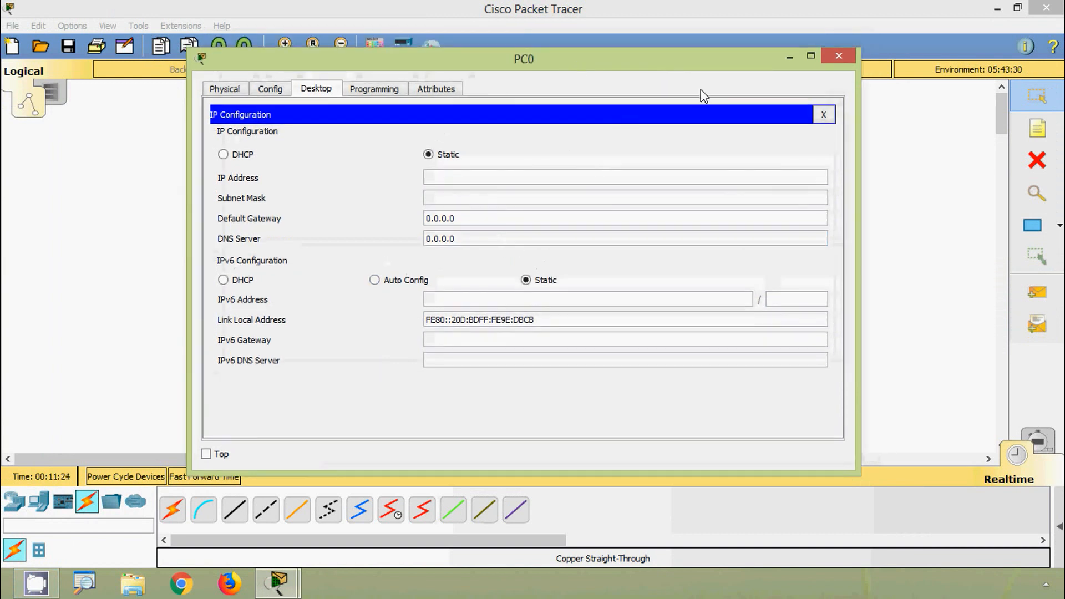
Run ipconfig /all in PC0's Command Prompt to list its full address details
left_click(823, 115)
left_click(636, 185)
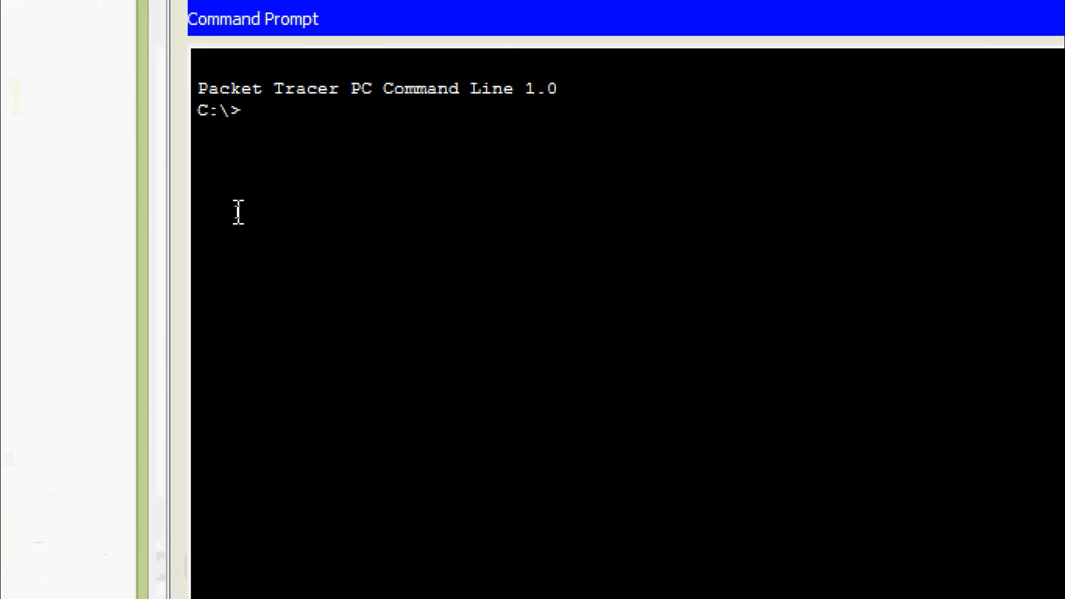
type("ipconfig /all")
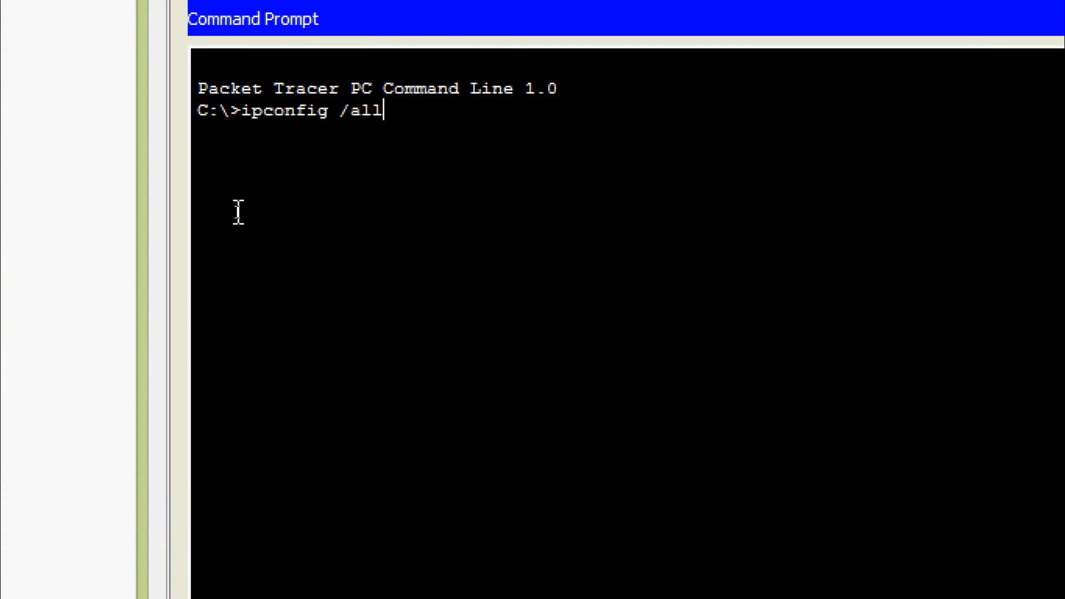
key("Return")
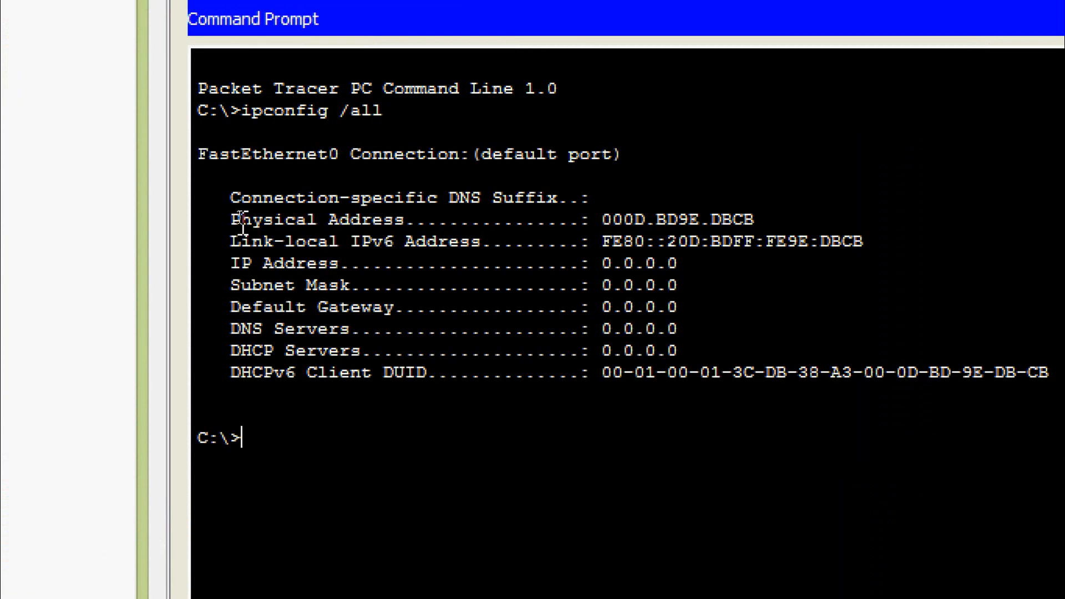
Compare PC0's physical address with the interface ID portion of its link-local IPv6 address in the ipconfig output
left_click_drag(230, 219, 725, 225)
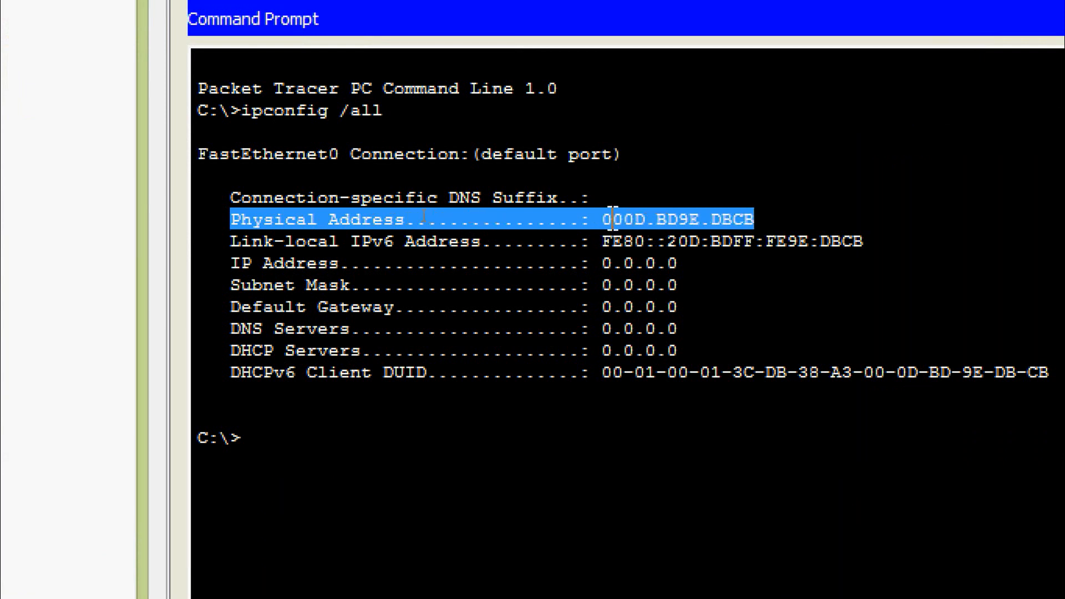
left_click(663, 220)
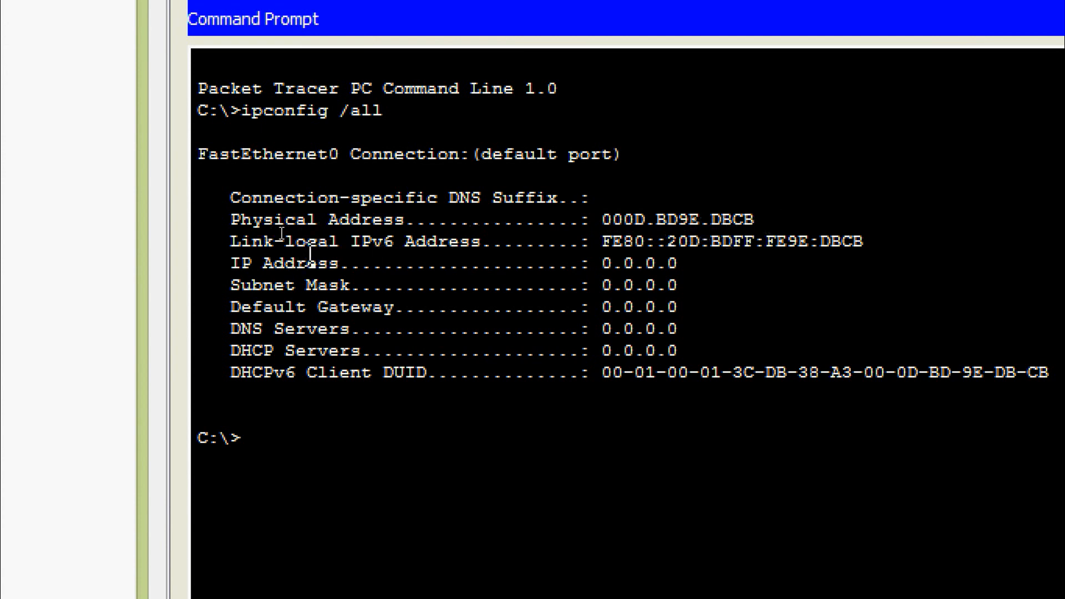
left_click_drag(599, 243, 875, 242)
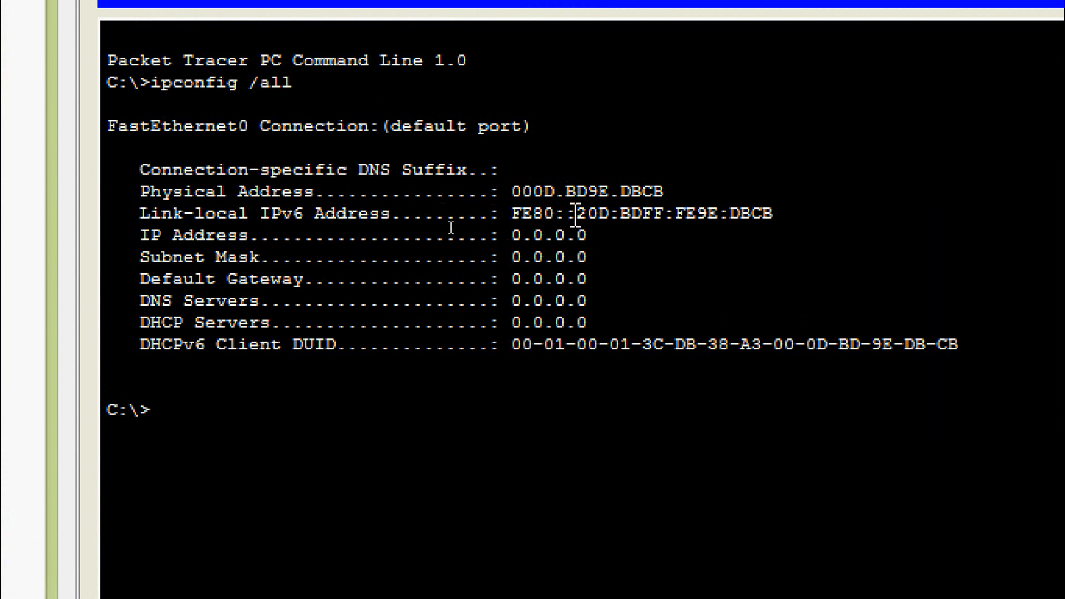
left_click_drag(575, 213, 776, 216)
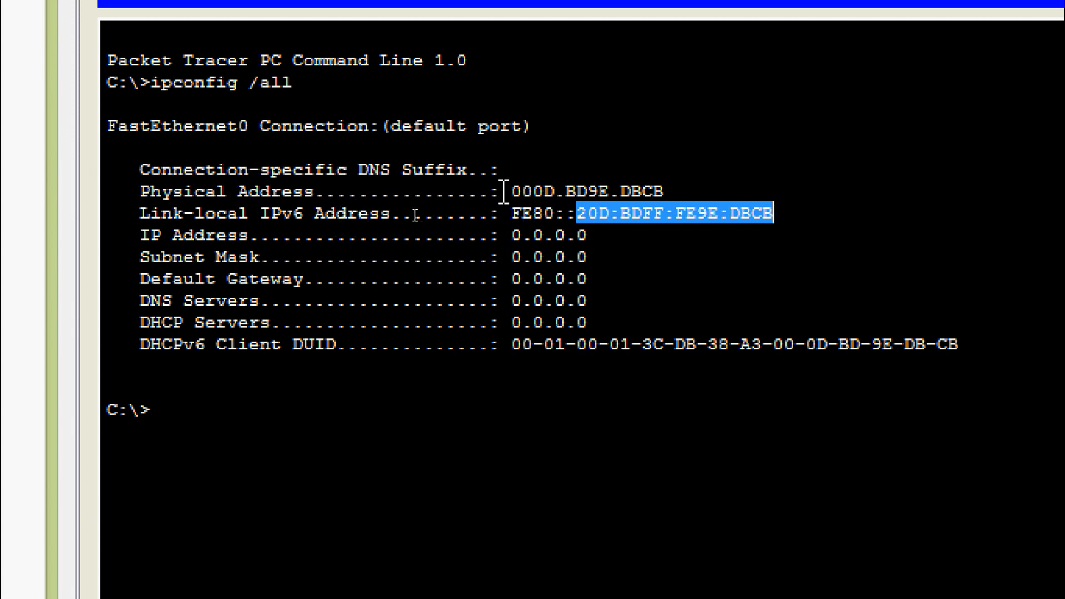
Copy PC0's physical address value from the ipconfig output
left_click_drag(510, 190, 670, 192)
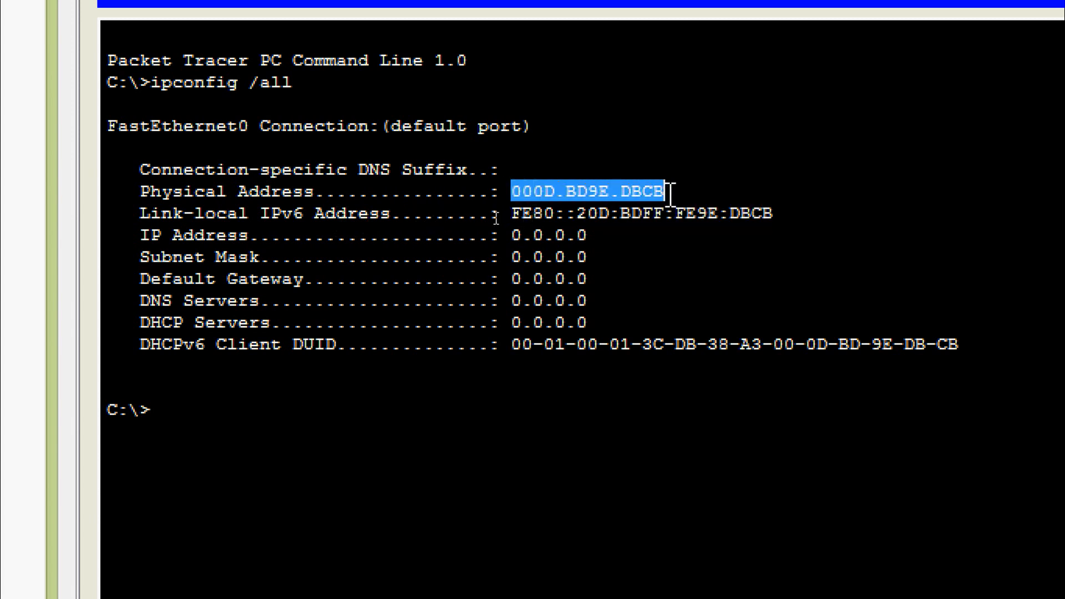
right_click(641, 195)
left_click(668, 211)
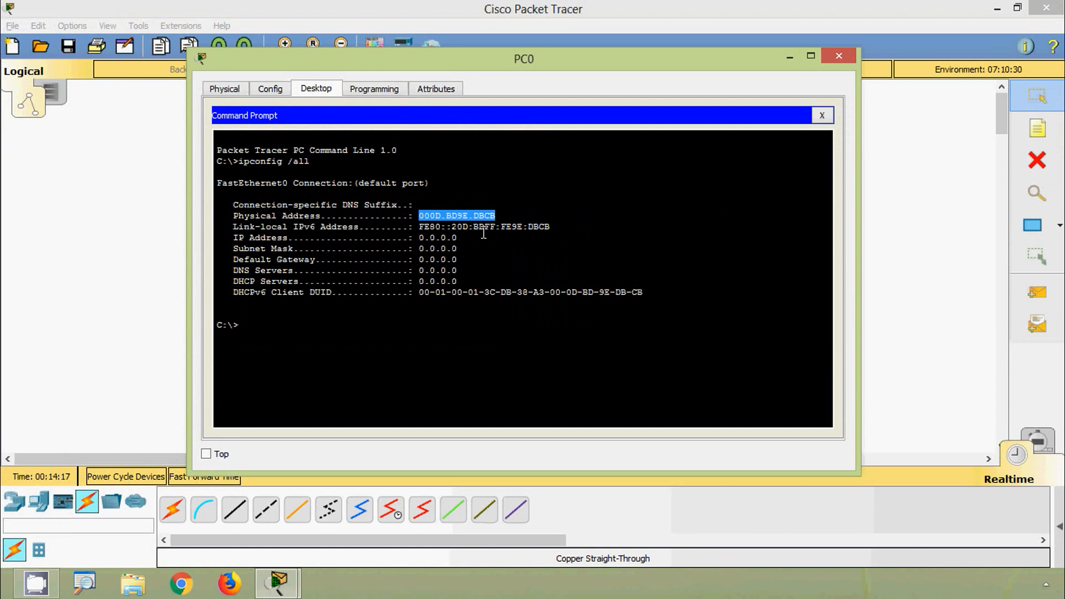
Open Notepad, paste PC0's copied physical address, and place it in the middle of the blank document
key("super+r")
type("no")
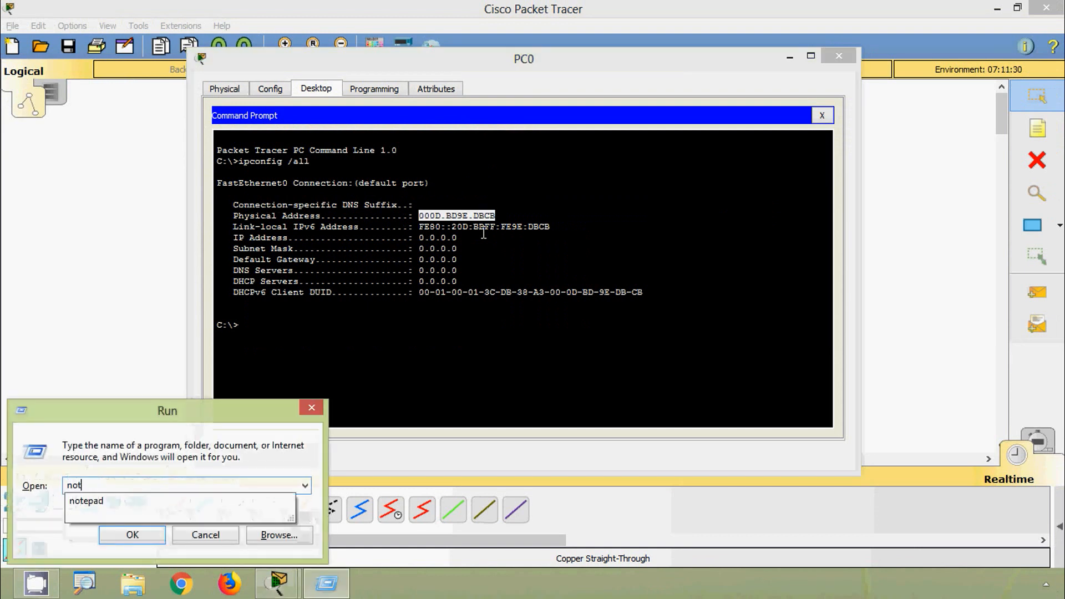
type("tepad")
key("Return")
key("ctrl+v")
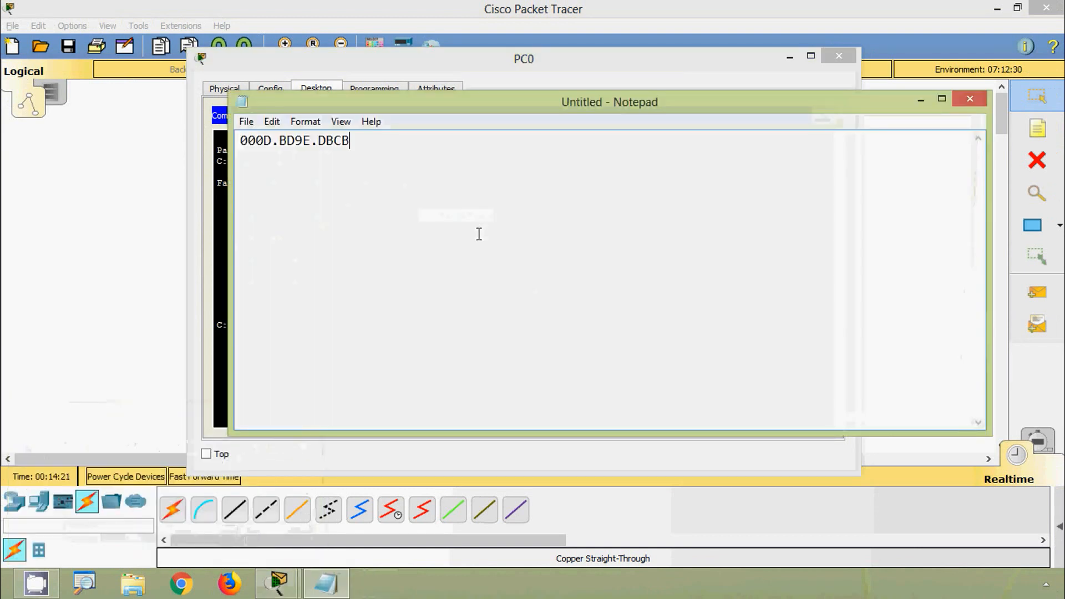
left_click_drag(452, 103, 438, 278)
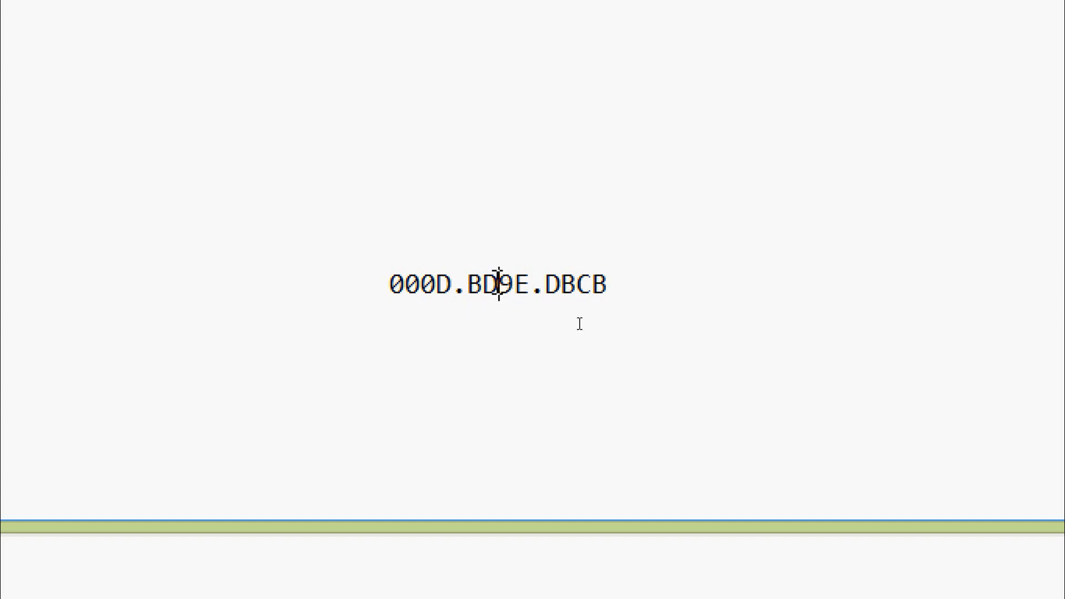
Split the physical address into two halves and insert FFFE between BD and 9E
left_click_drag(499, 284, 388, 284)
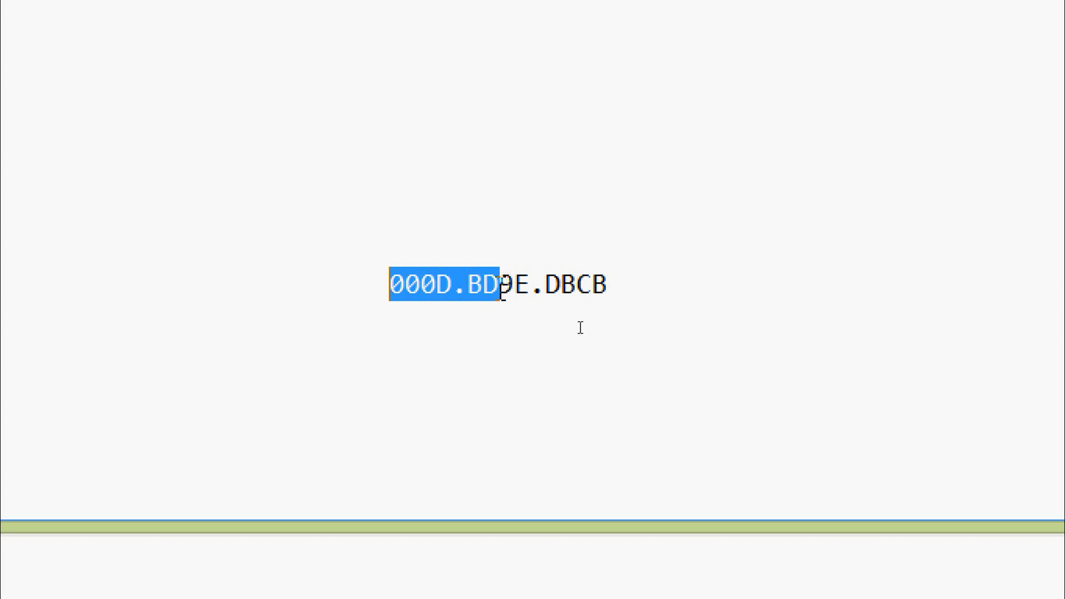
left_click_drag(500, 284, 630, 284)
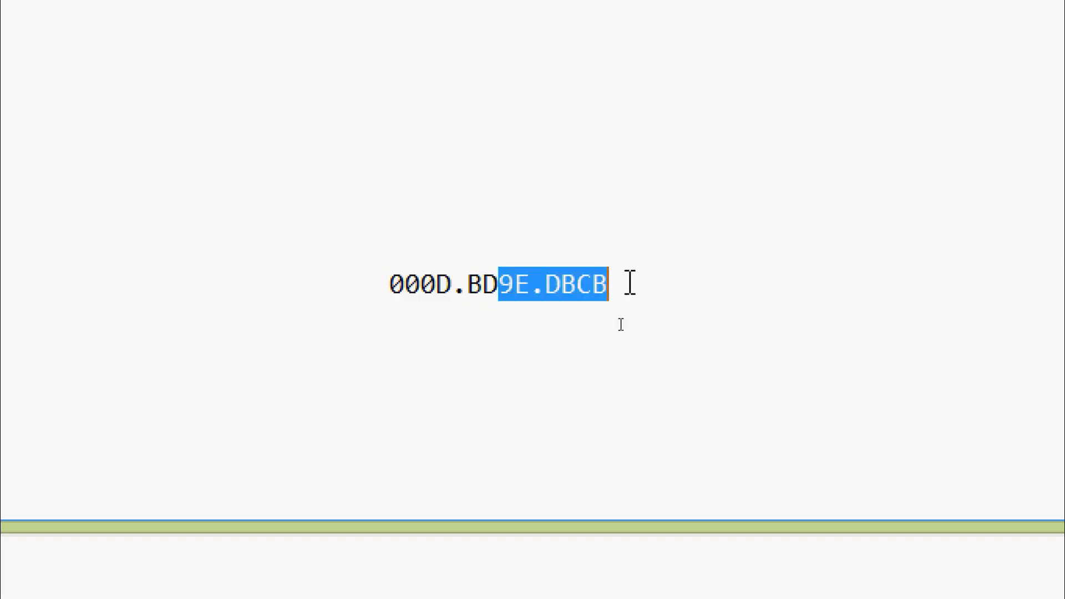
left_click(497, 284)
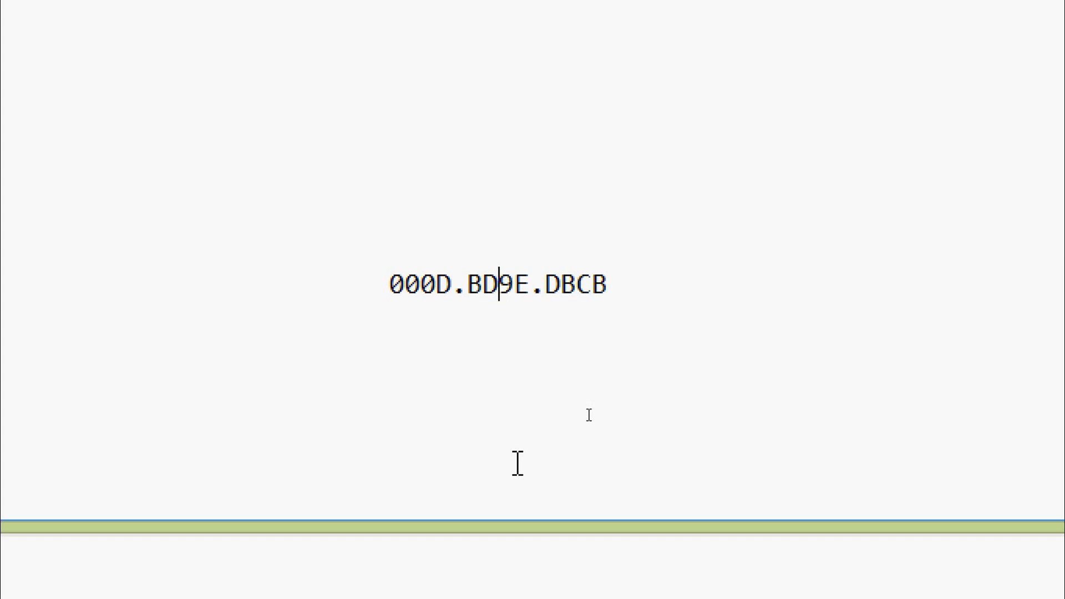
type("FF")
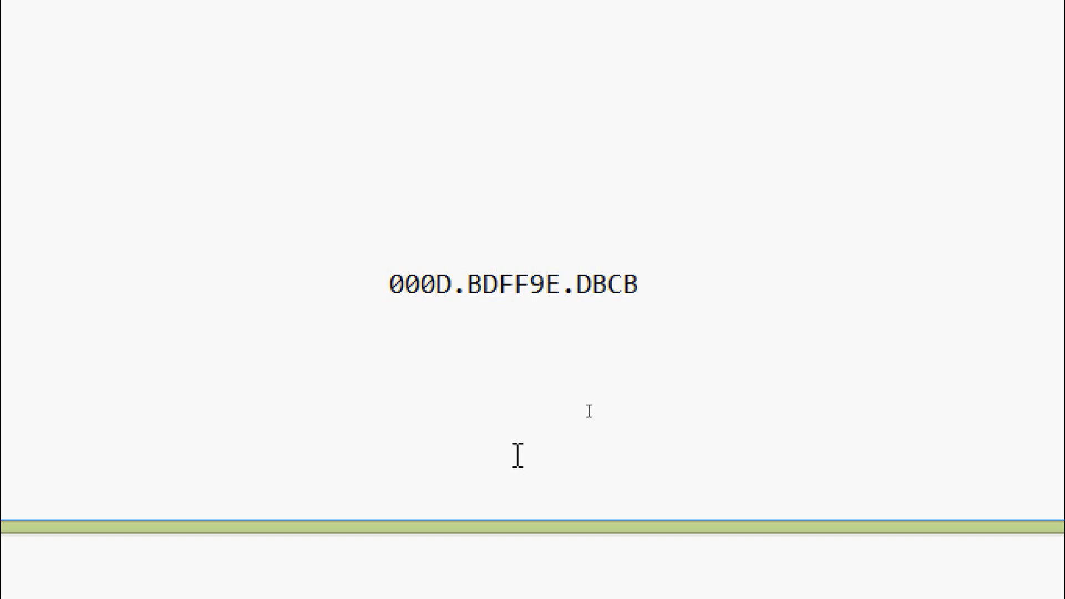
type("FE")
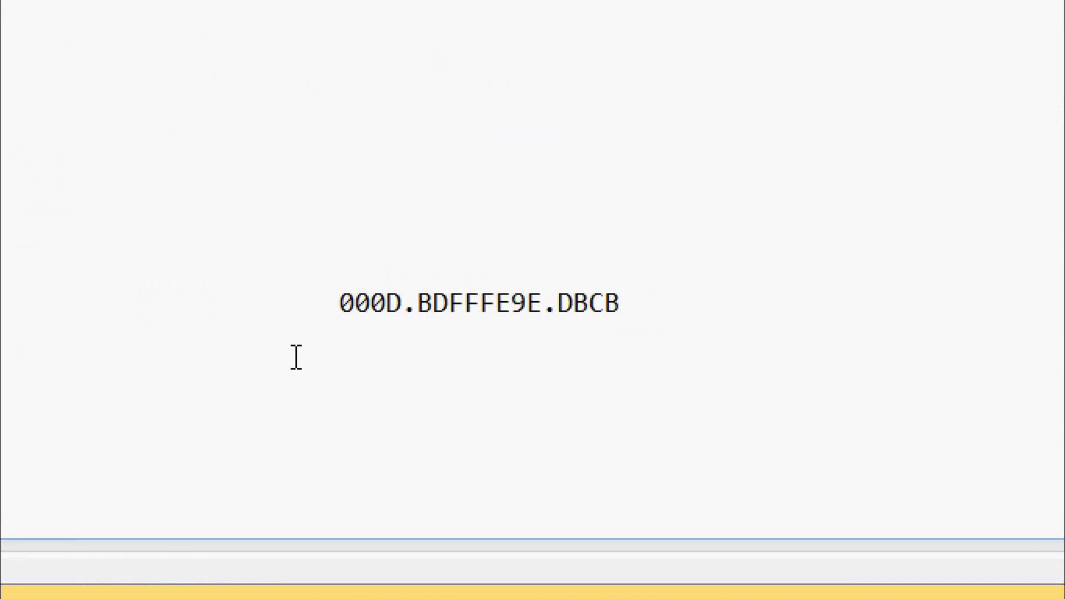
Replace the dots with colons and regroup the digits in fours as 000D:BDFF:FE9E:DBCB
left_click(419, 306)
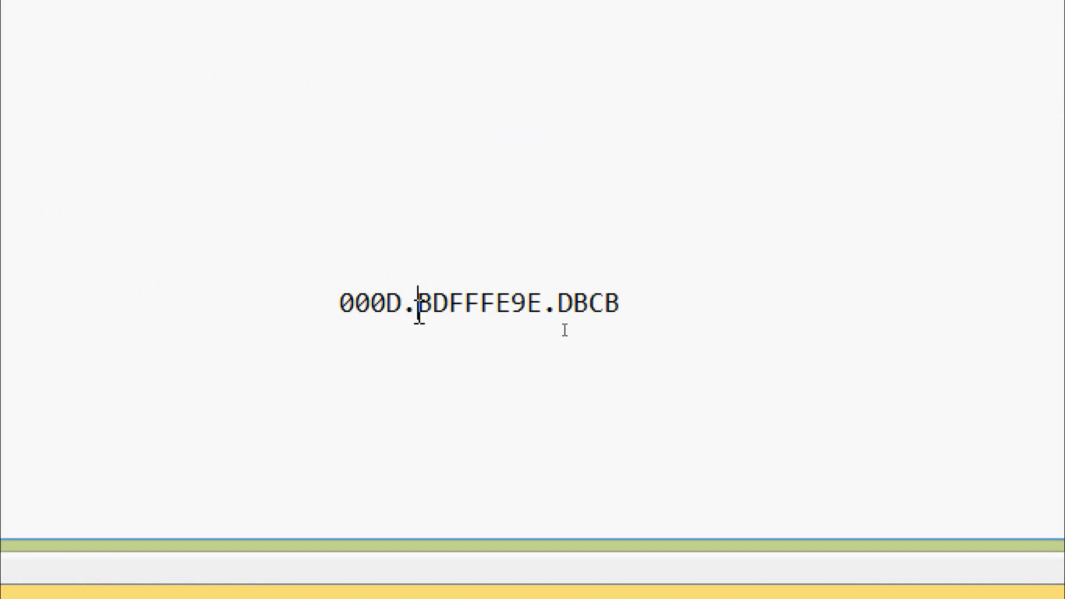
key("BackSpace")
type(":")
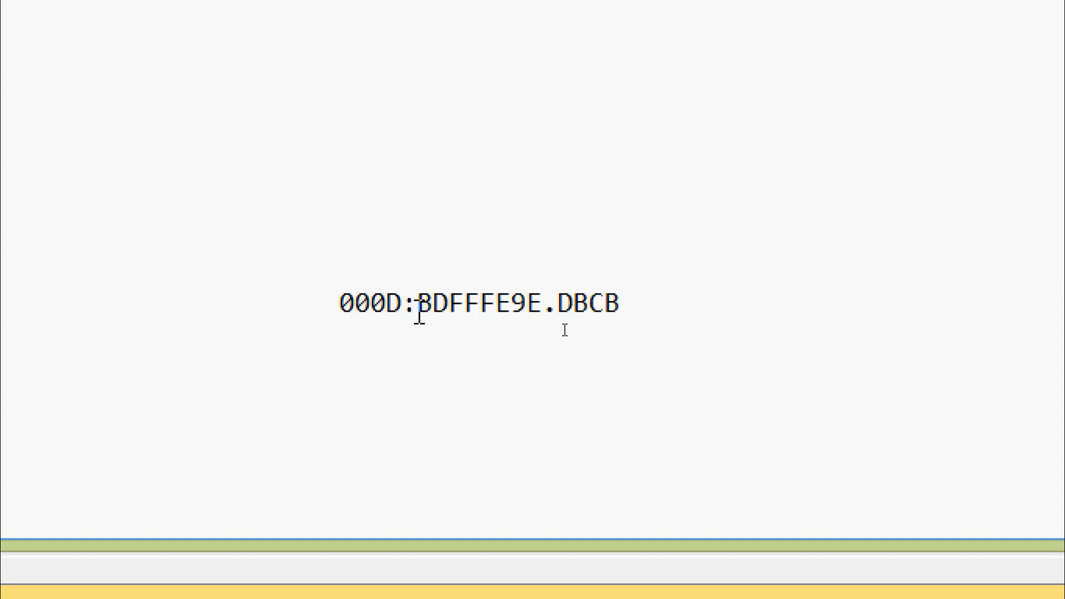
key("Right")
key("Right")
key("Right")
key("Right")
type(":")
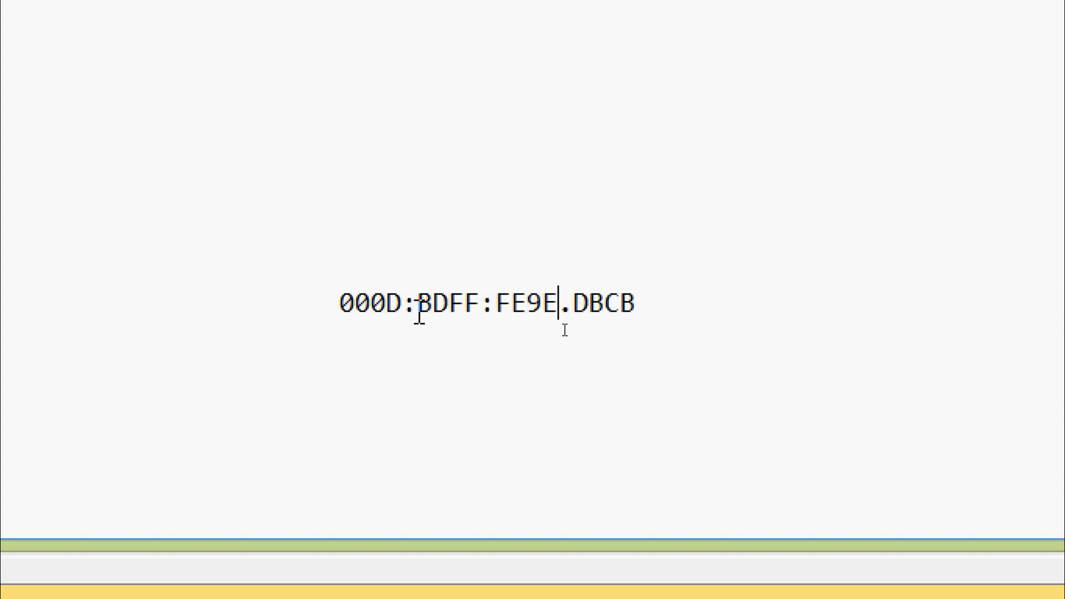
key("BackSpace")
type(":")
left_click_drag(644, 307, 338, 304)
left_click(347, 348)
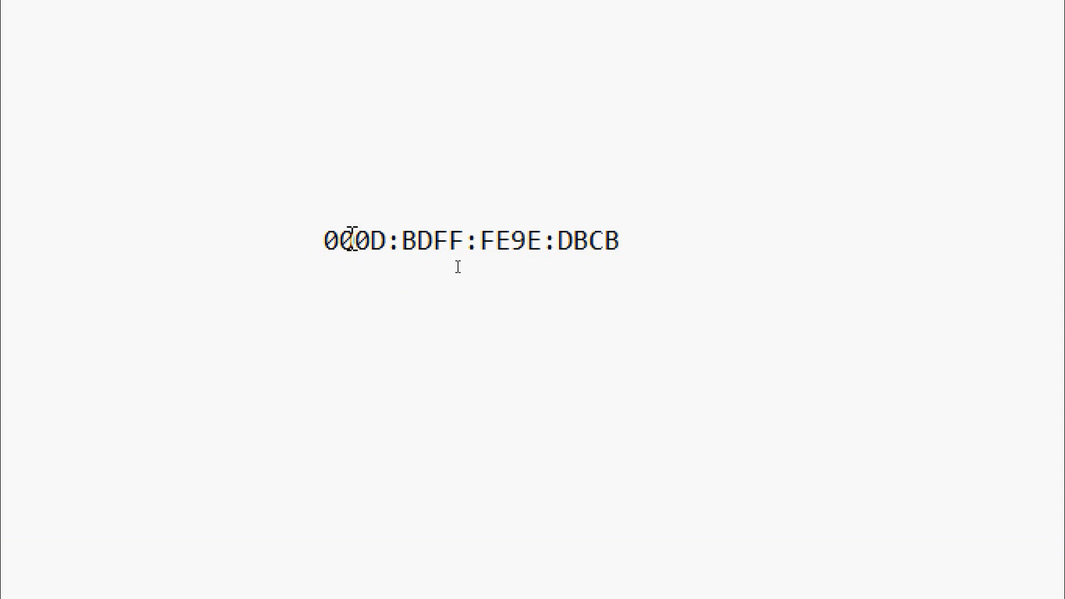
Write the first byte 00 as eight binary digits on the line below and flip its seventh bit to 1
left_click_drag(355, 240, 325, 240)
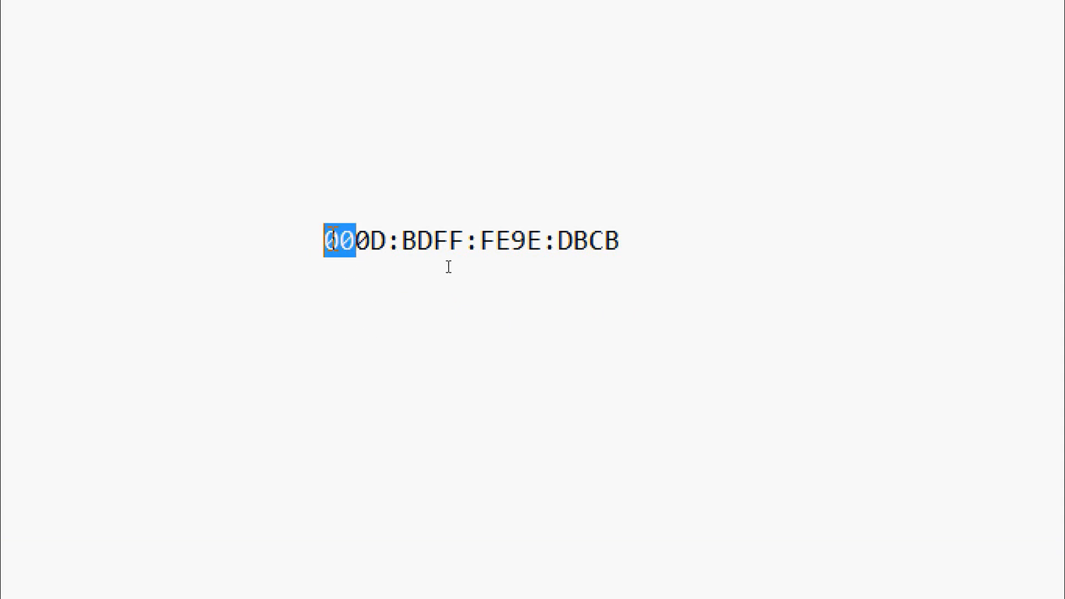
left_click(340, 275)
key("ctrl+v")
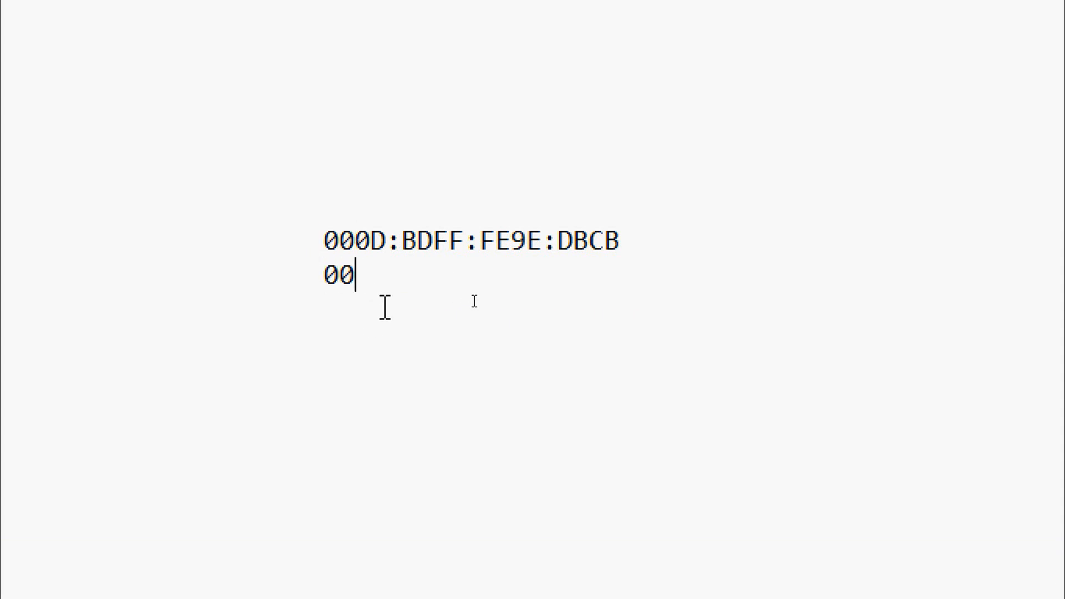
type("00000000")
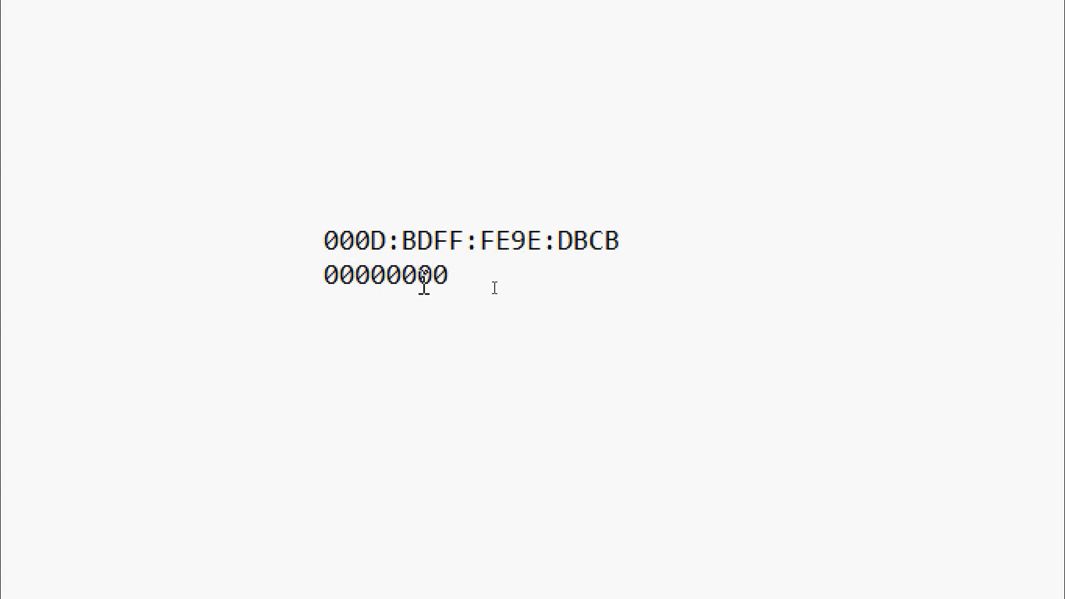
left_click_drag(433, 274, 421, 275)
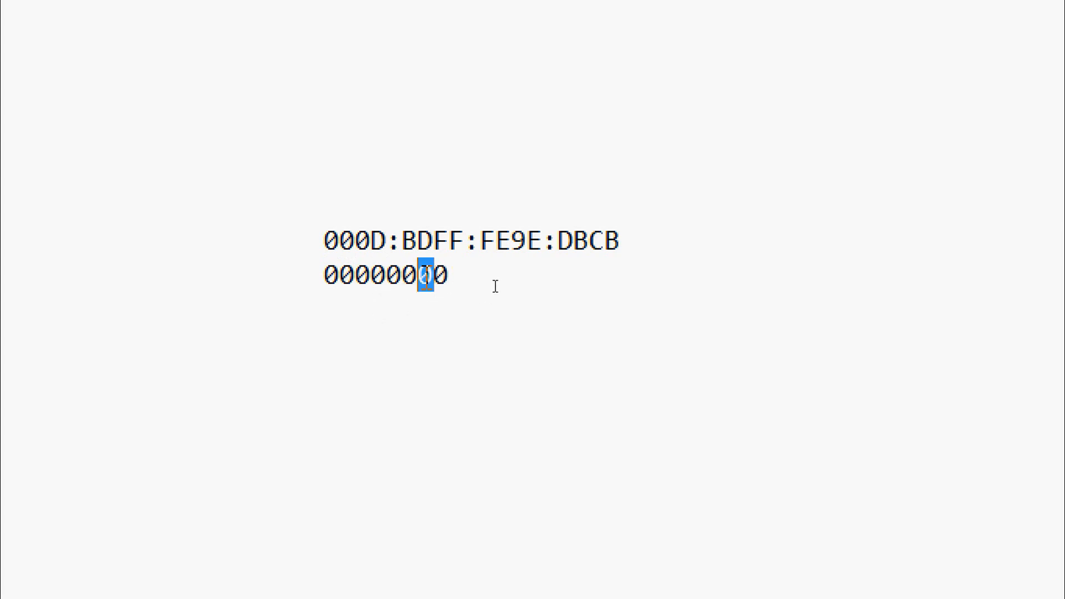
type("1")
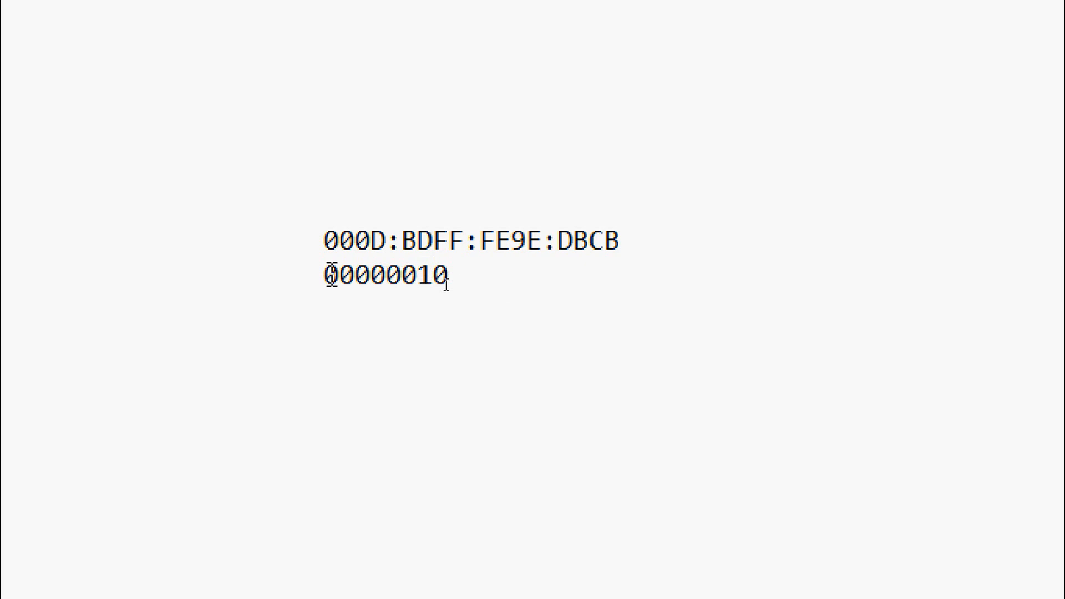
Separate the binary byte into two four-bit groups, 0000 0010, and write its hexadecimal value 02 beneath
left_click_drag(324, 274, 408, 276)
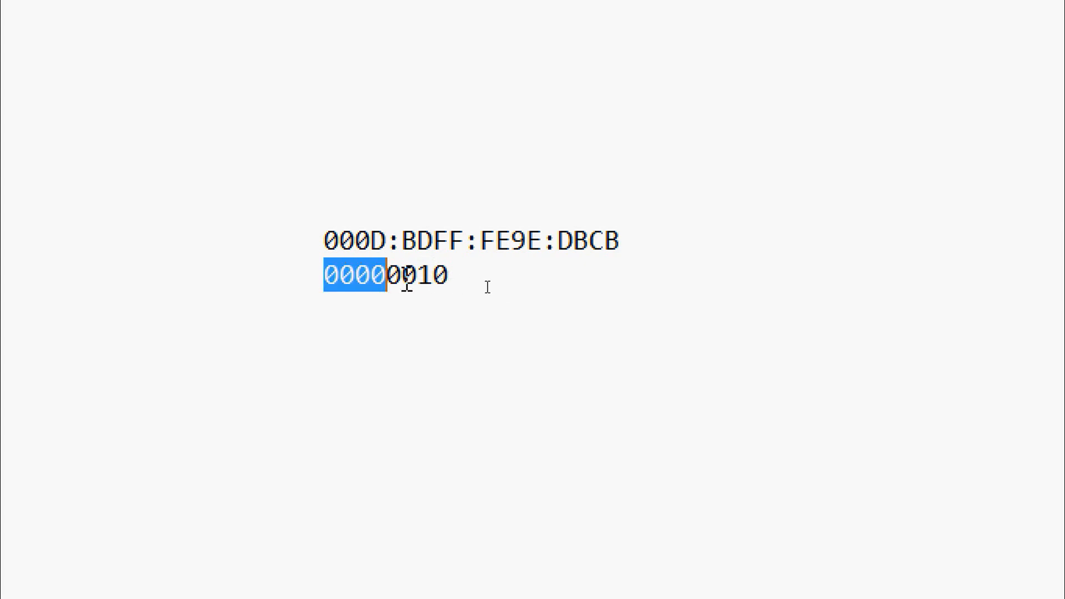
left_click(387, 275)
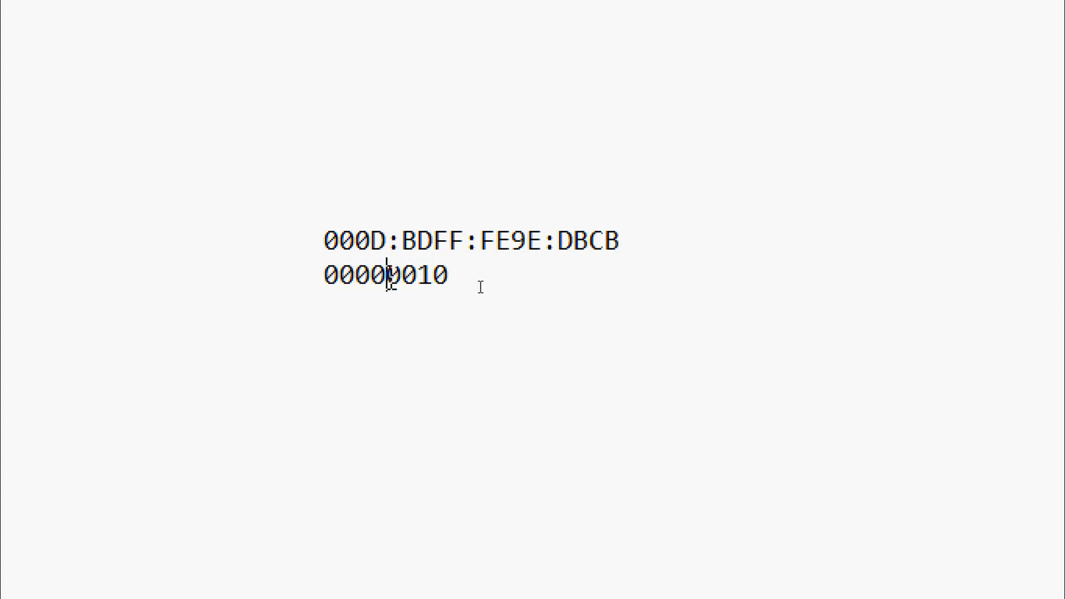
left_click(478, 281)
key("Return")
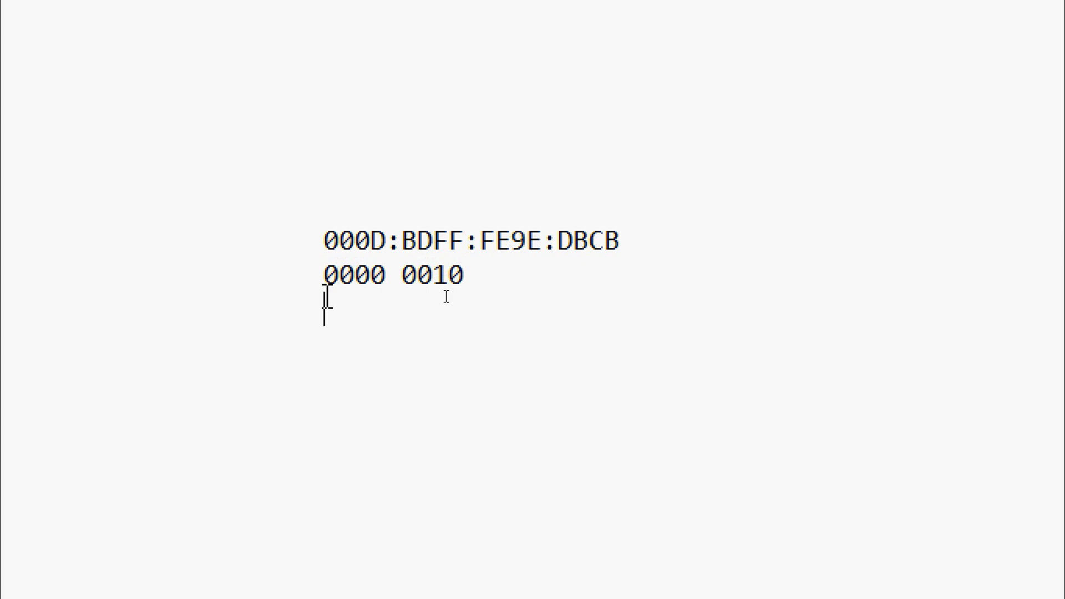
type("0")
left_click_drag(403, 275, 464, 276)
left_click(390, 304)
type("2")
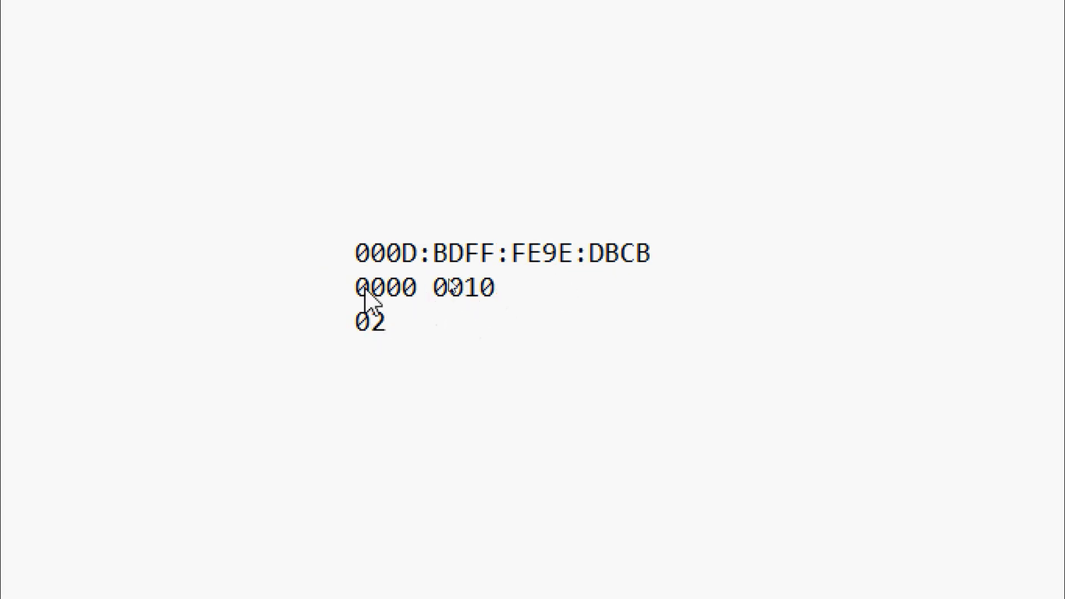
Change the first byte of the interface ID on the first line to 02
left_click(386, 253)
key("BackSpace")
type("2")
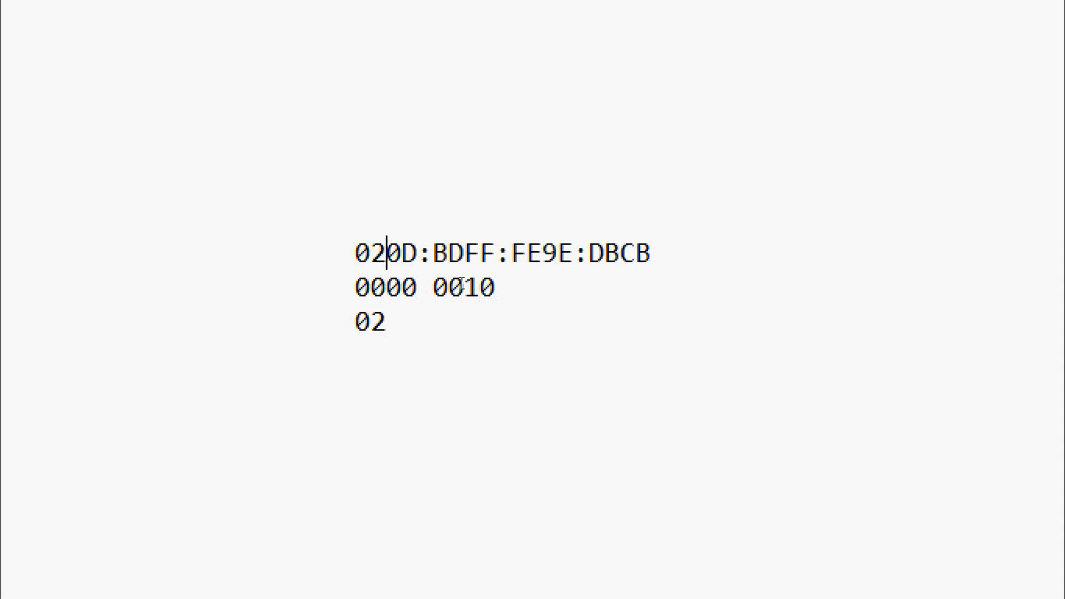
Examine the complete modified interface ID on the first line of the note
left_click_drag(356, 253, 677, 257)
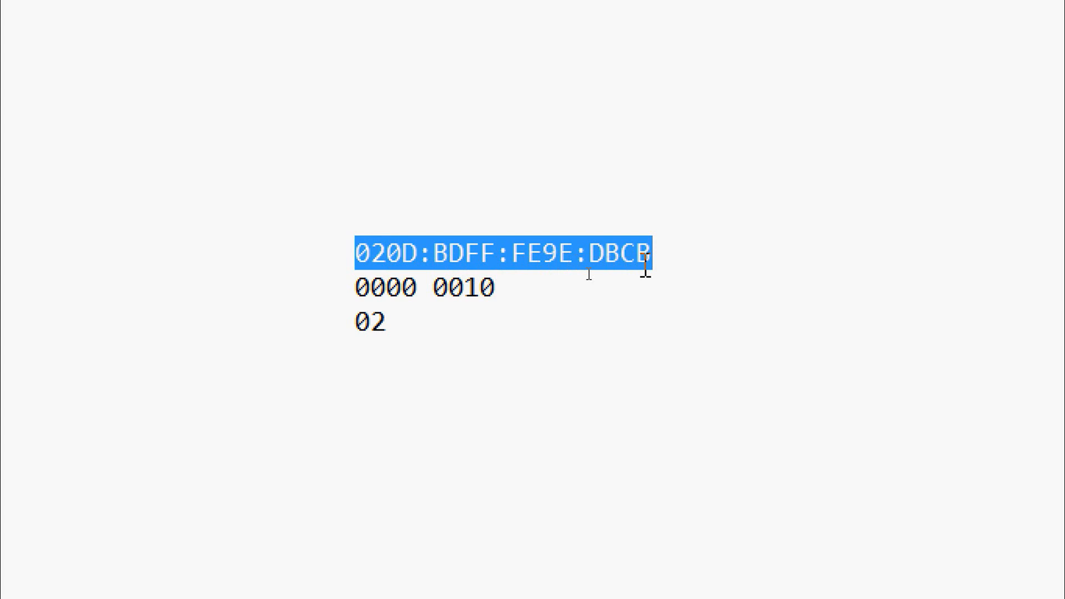
key("Left")
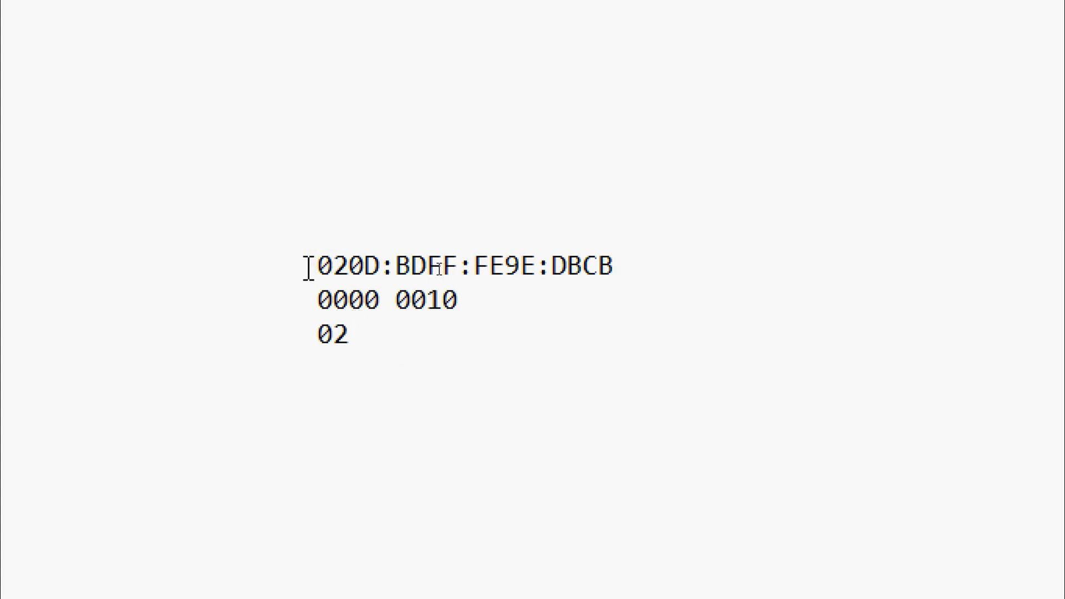
key("shift+Right")
key("shift+Right")
key("shift+Right")
key("shift+Right")
key("shift+Right")
key("shift+Right")
key("shift+Right")
key("shift+Right")
key("shift+Right")
key("shift+Right")
key("shift+Right")
key("shift+Right")
key("shift+Right")
key("shift+Right")
key("shift+Right")
key("shift+Right")
key("shift+Right")
key("shift+Right")
key("shift+Right")
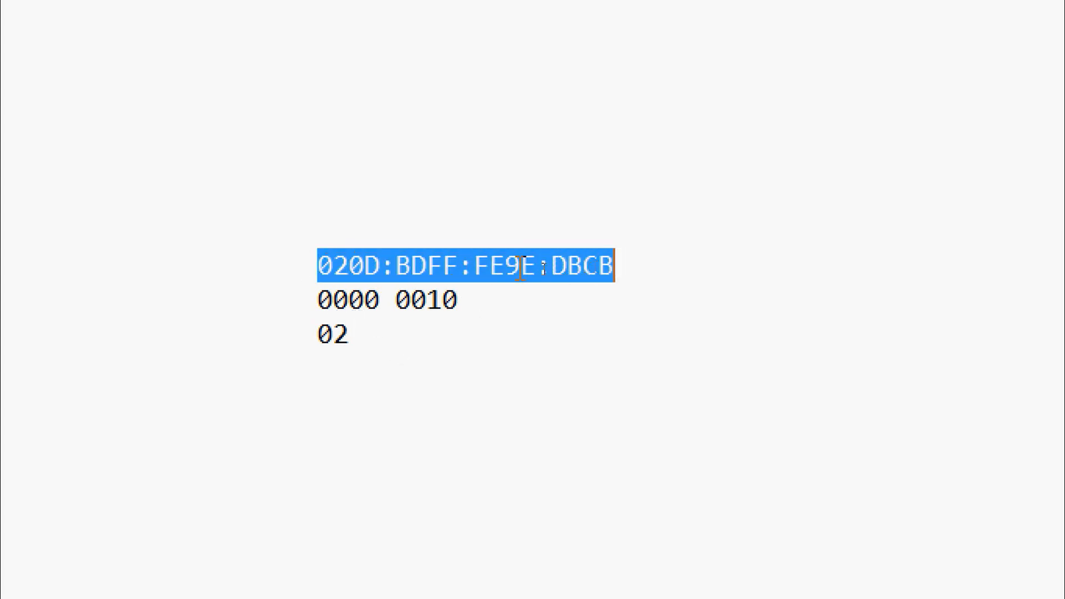
left_click(521, 269)
Add the link-local prefix FE80:: in front of the interface ID
left_click(319, 265)
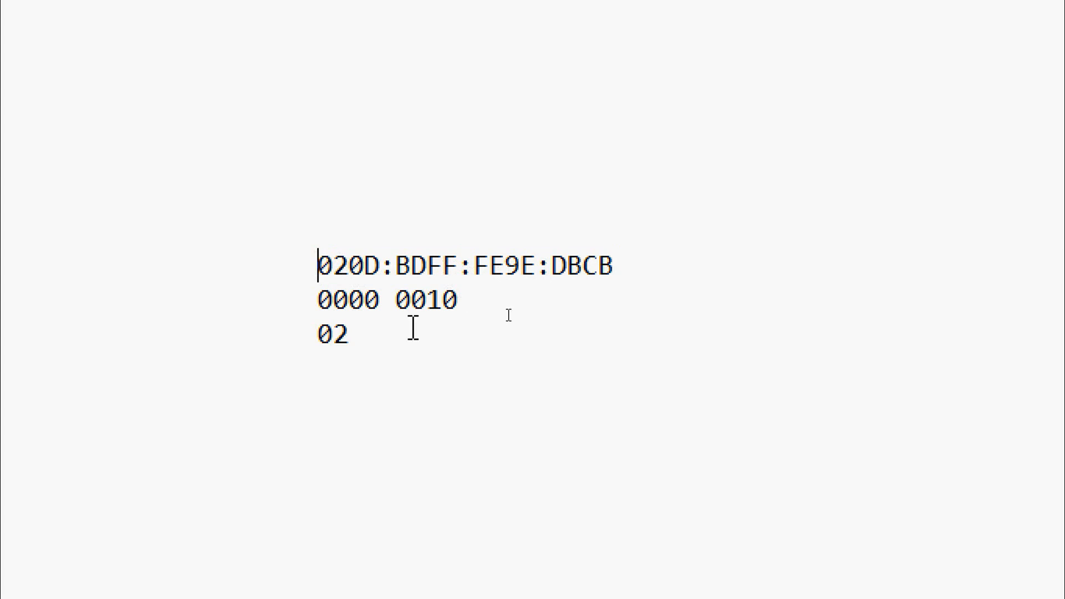
type("fe")
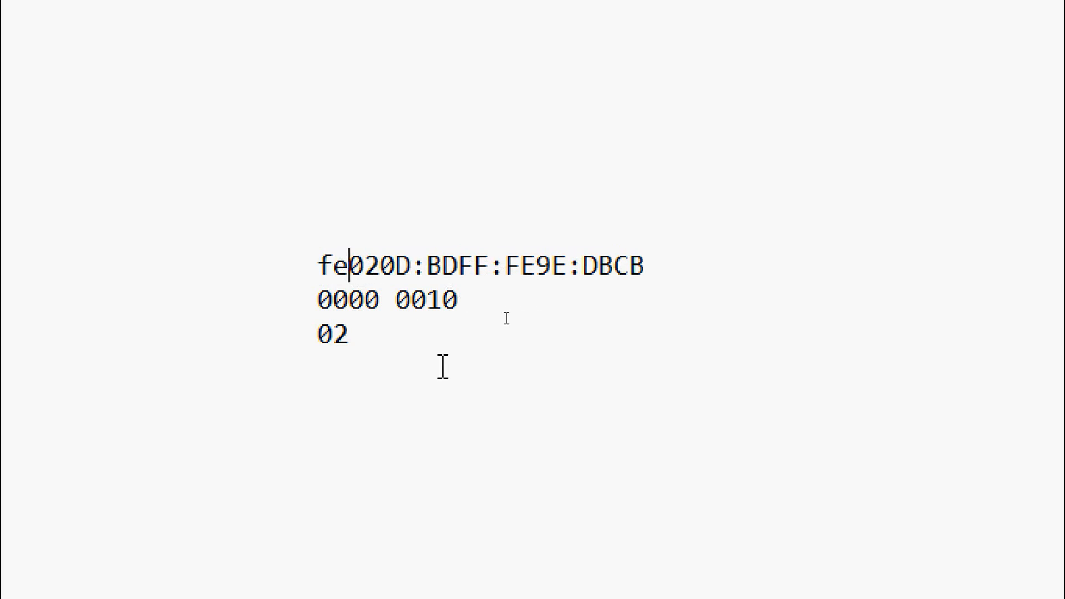
key("BackSpace")
key("BackSpace")
type("FE80:::")
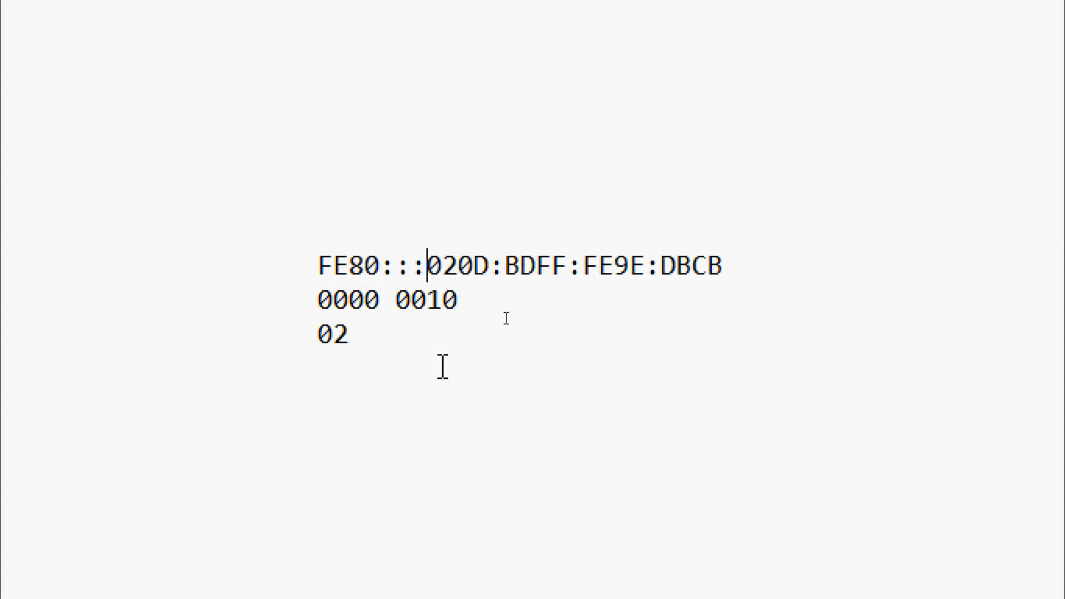
key("BackSpace")
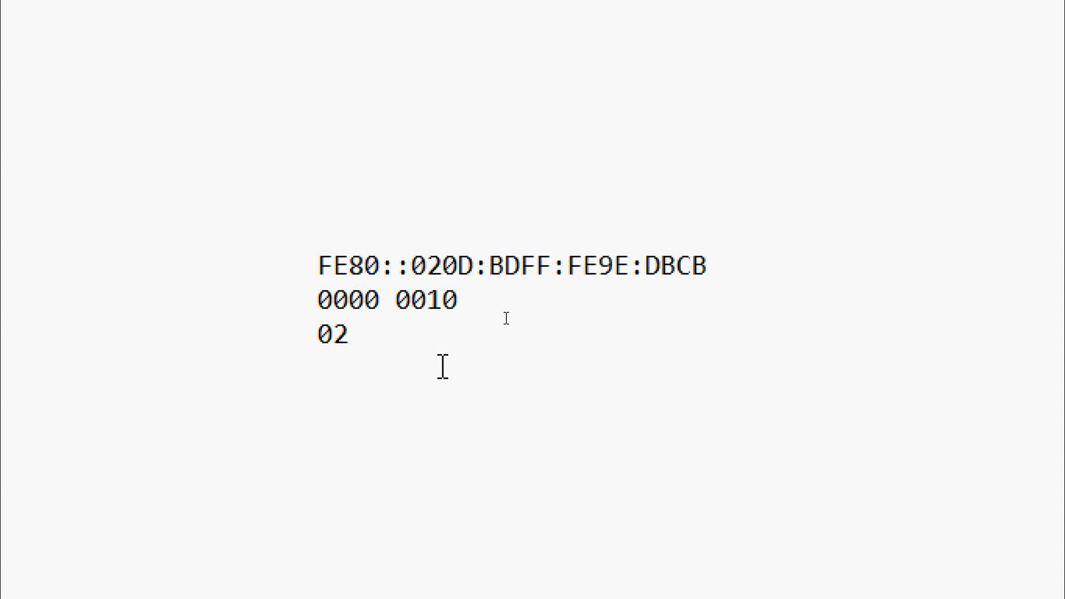
Copy the complete derived address FE80::020D:BDFF:FE9E:DBCB from the note
left_click_drag(305, 266, 714, 272)
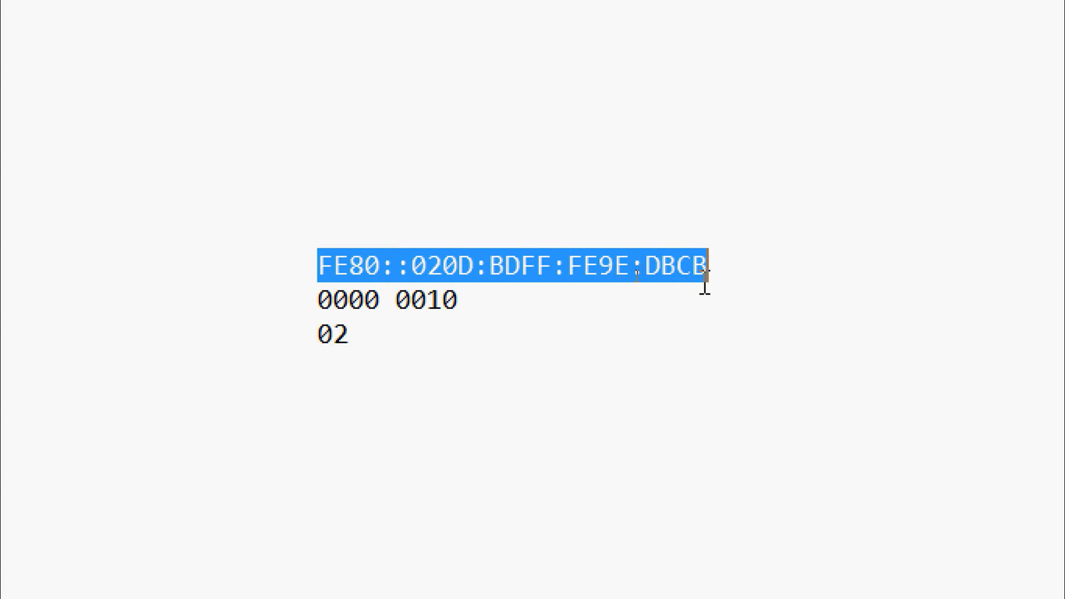
left_click(705, 267)
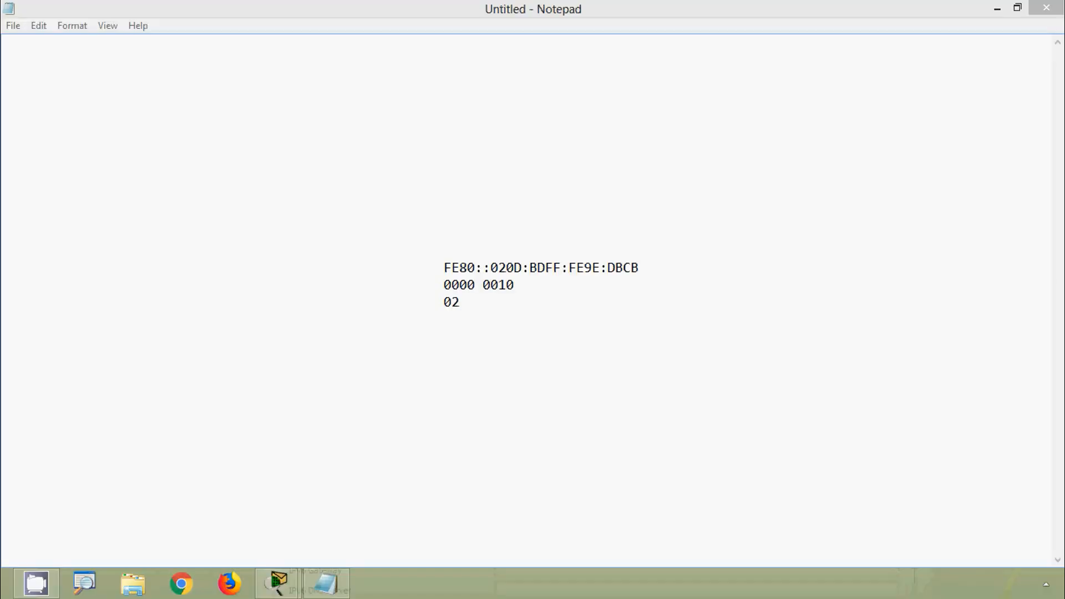
left_click_drag(705, 266, 318, 267)
key("ctrl+c")
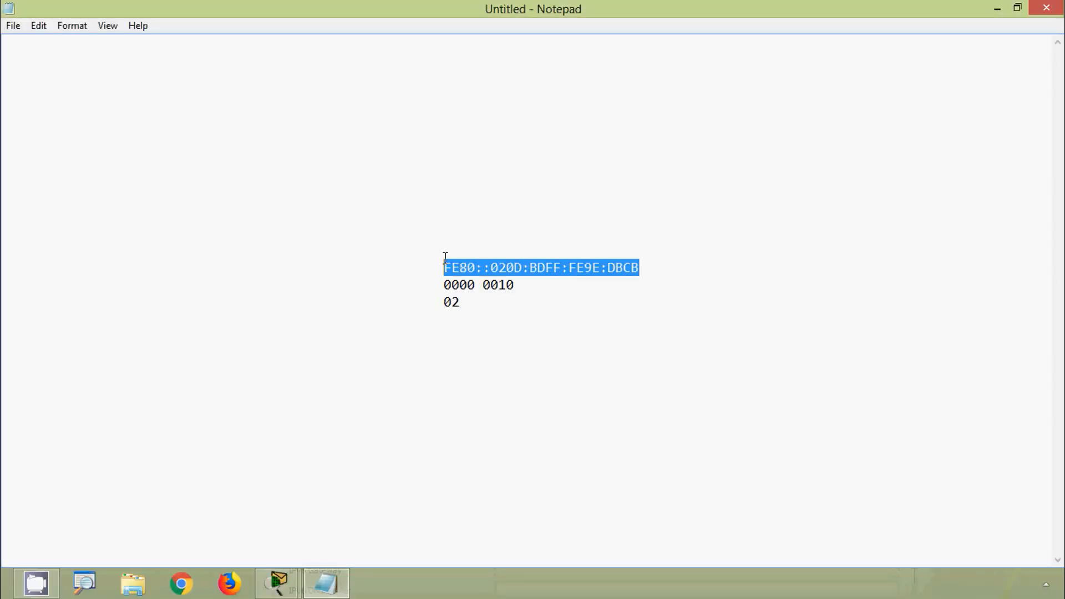
Return to Packet Tracer and compare the derived address with the link-local address in PC0's IP Configuration
left_click(997, 9)
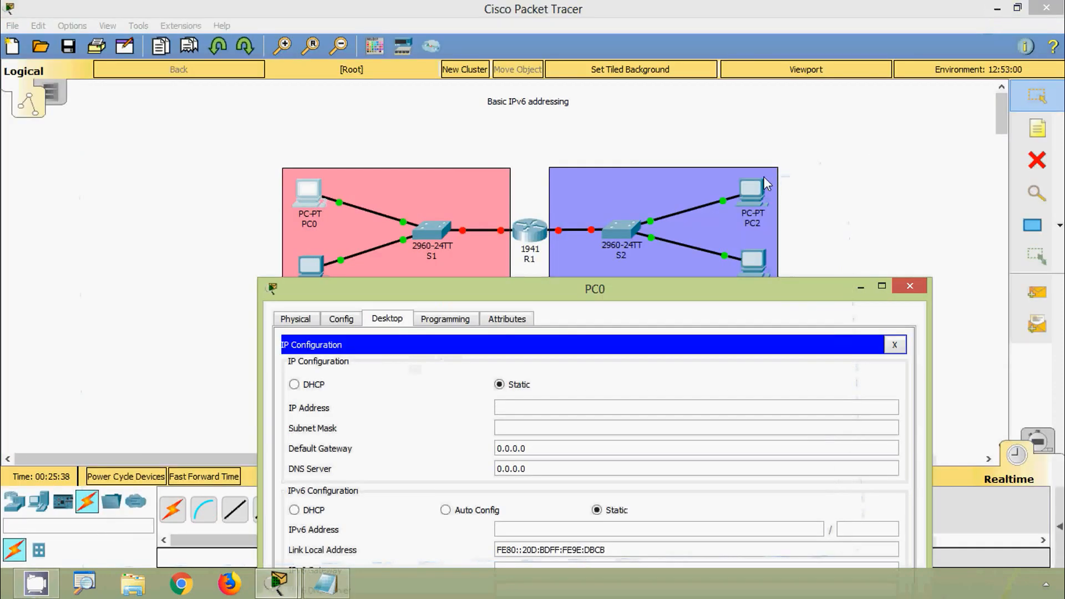
left_click_drag(684, 268, 697, 104)
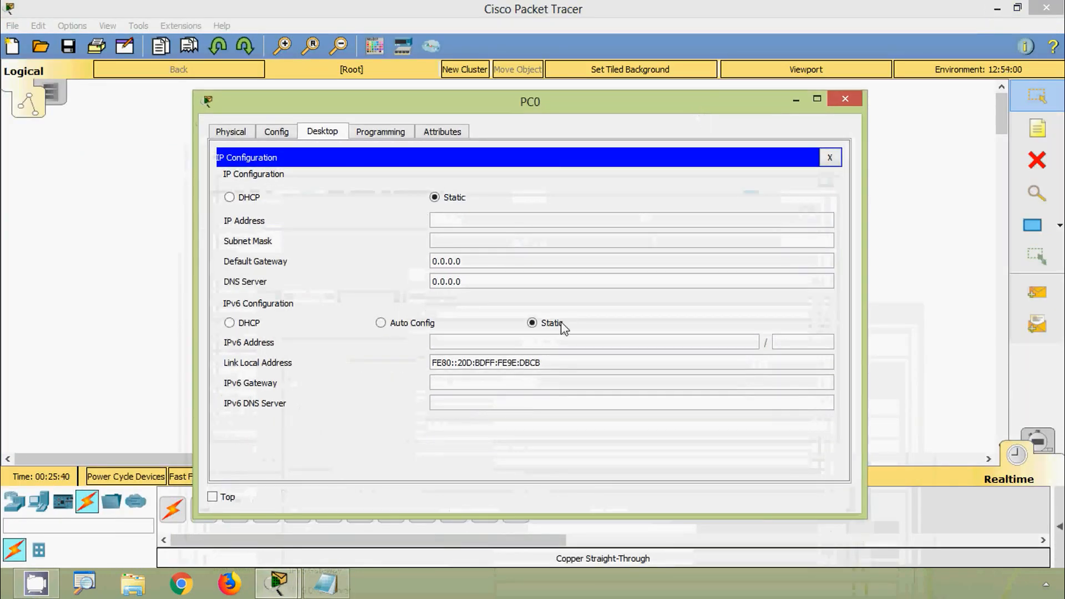
left_click_drag(524, 105, 588, 99)
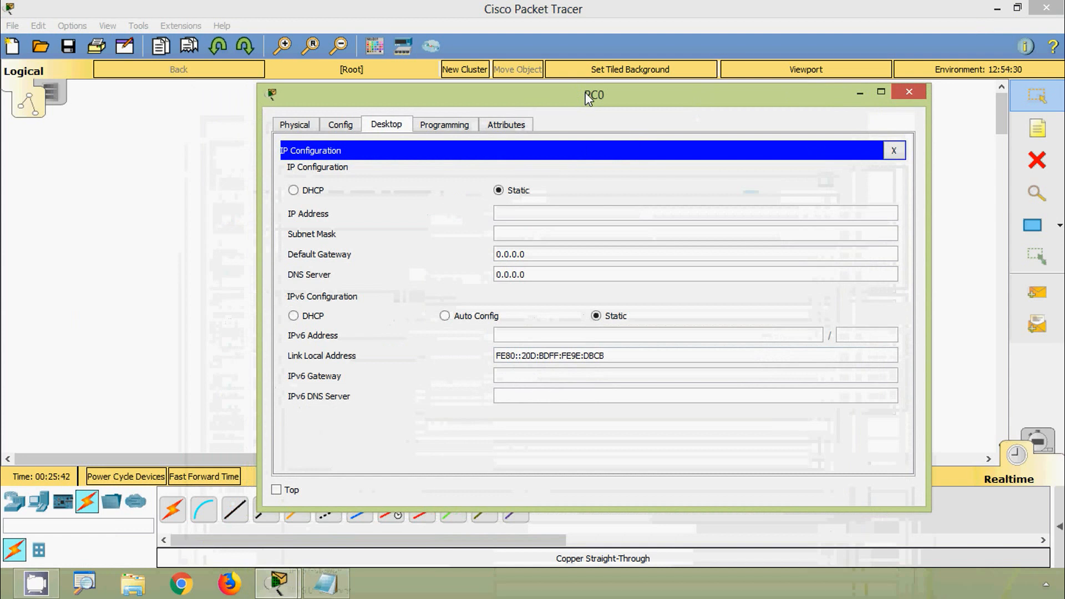
Paste the derived address into PC0's IPv6 Address field and remove the leading zero so it reads FE80::20D:BDFF:FE9E:DBCB
left_click(534, 393)
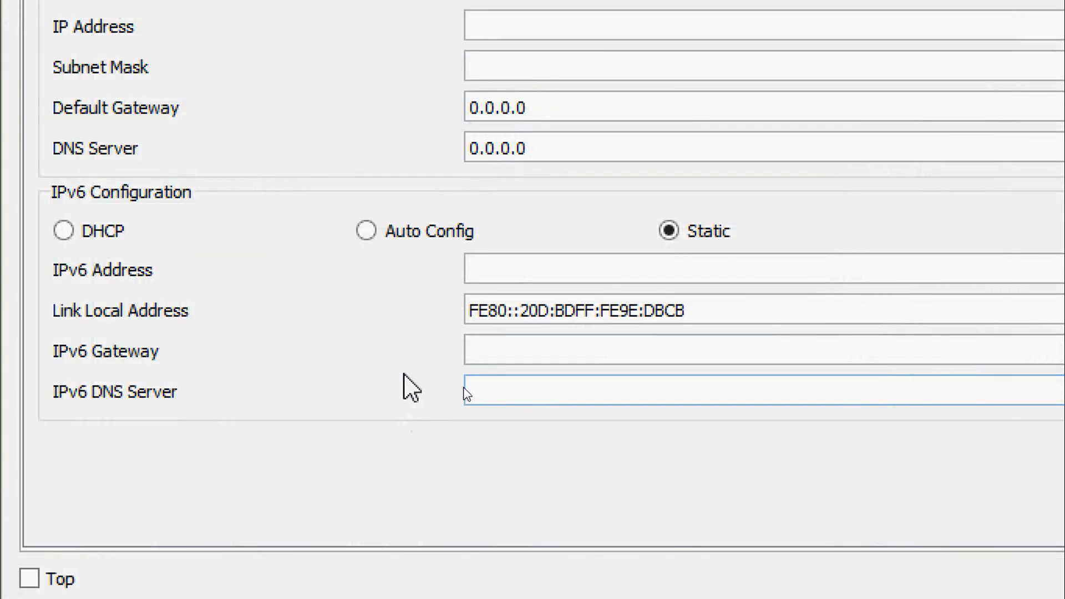
left_click(490, 269)
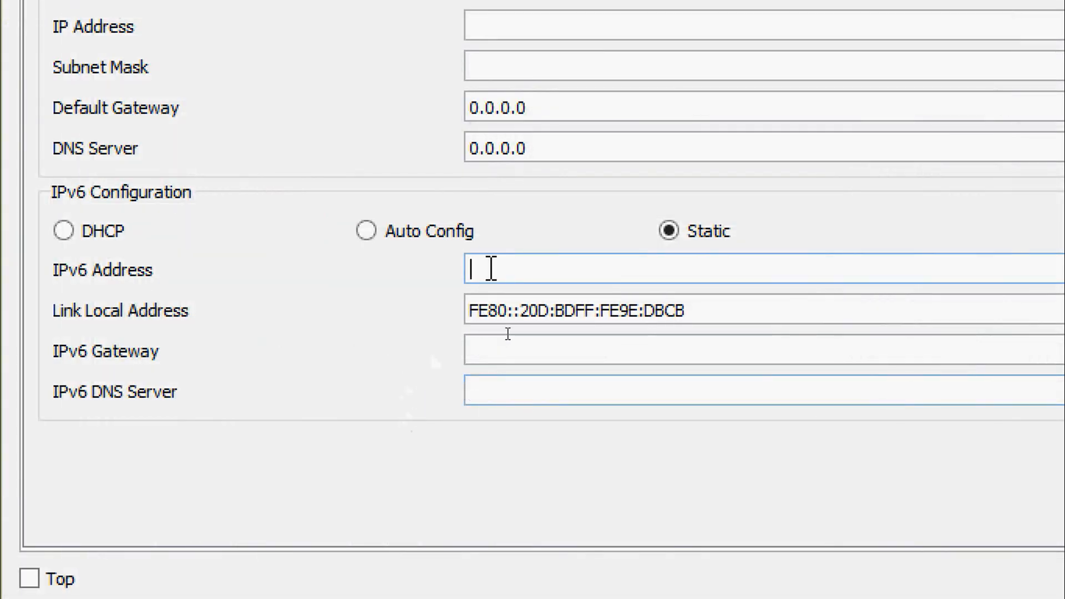
key("ctrl+v")
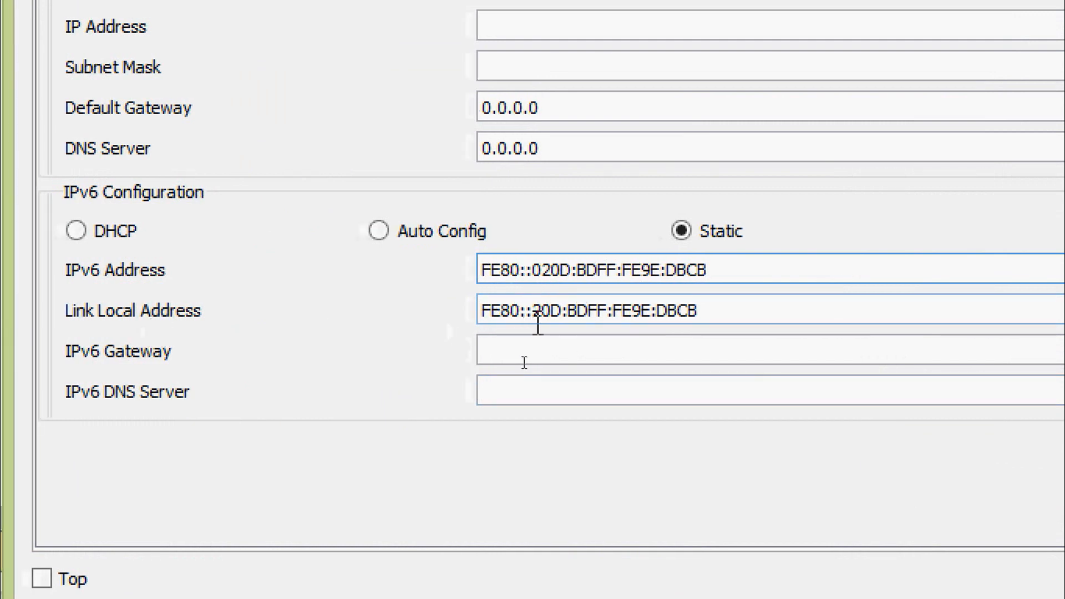
left_click(543, 270)
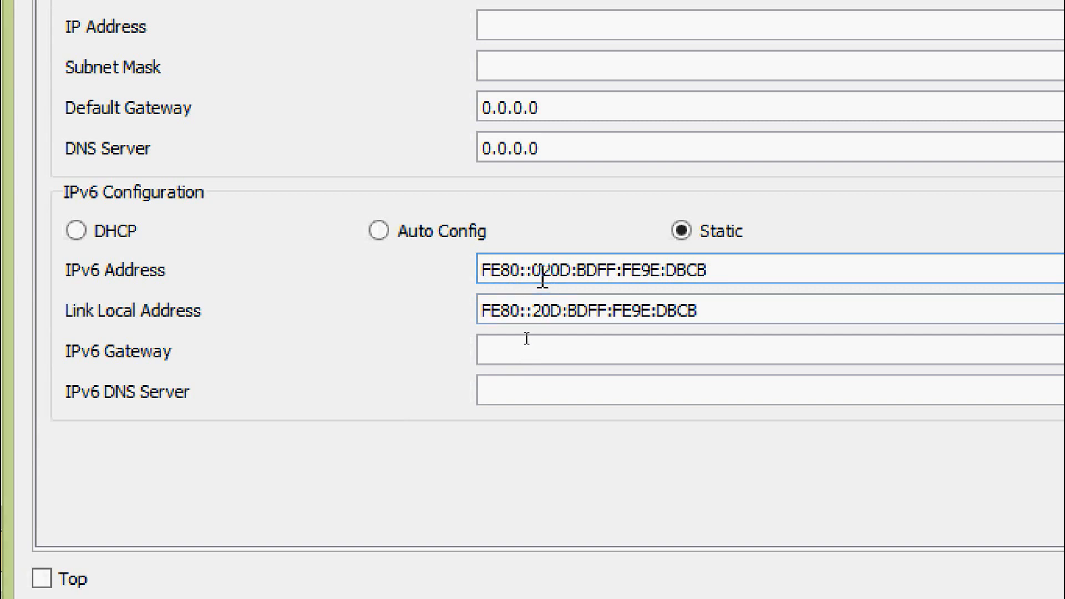
key("BackSpace")
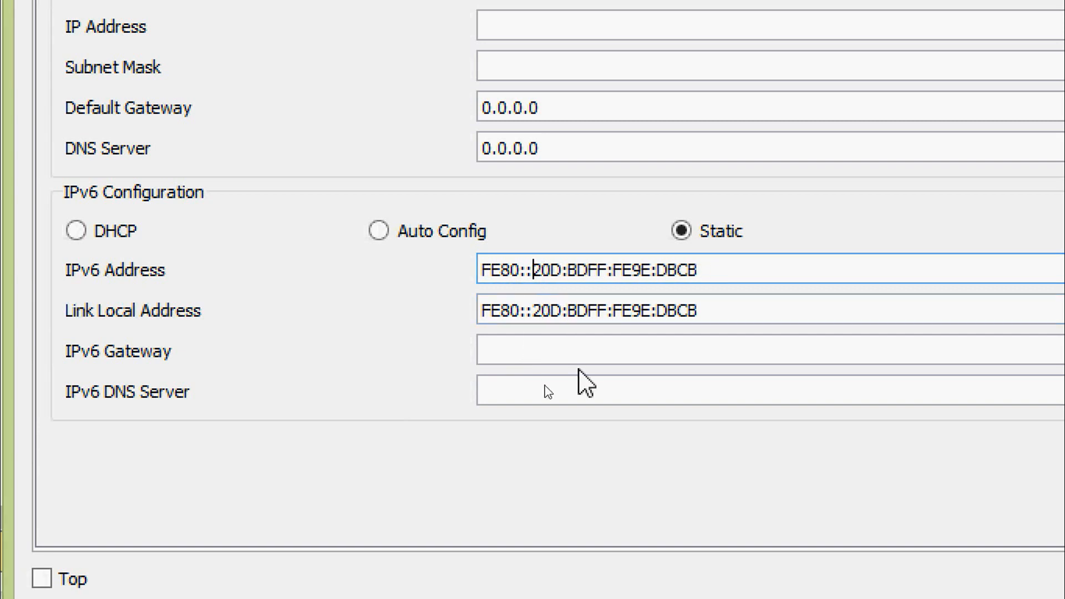
Compare the shortened IPv6 address with the link-local address in PC0's IPv6 configuration
left_click_drag(710, 304, 422, 316)
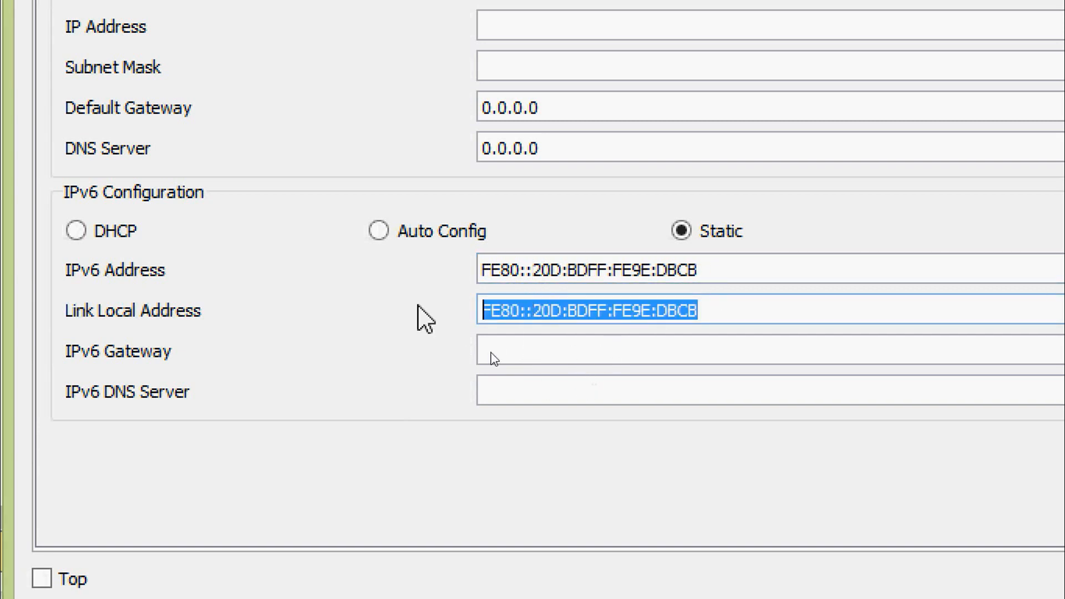
left_click_drag(696, 270, 437, 281)
left_click_drag(701, 311, 490, 317)
left_click(489, 349)
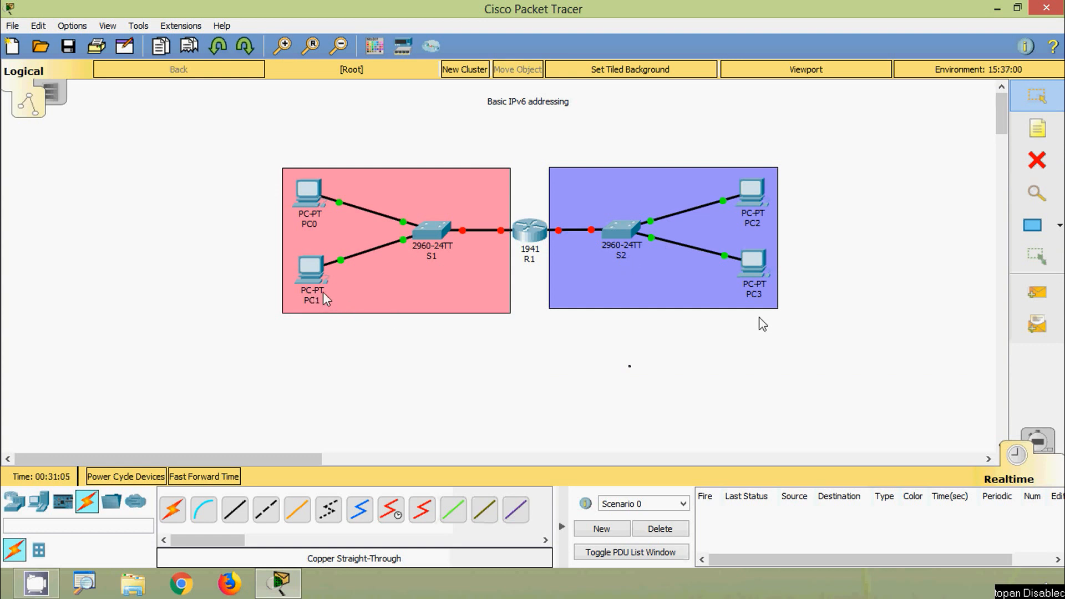
Run ipconfig /all in PC1's command prompt
left_click(309, 270)
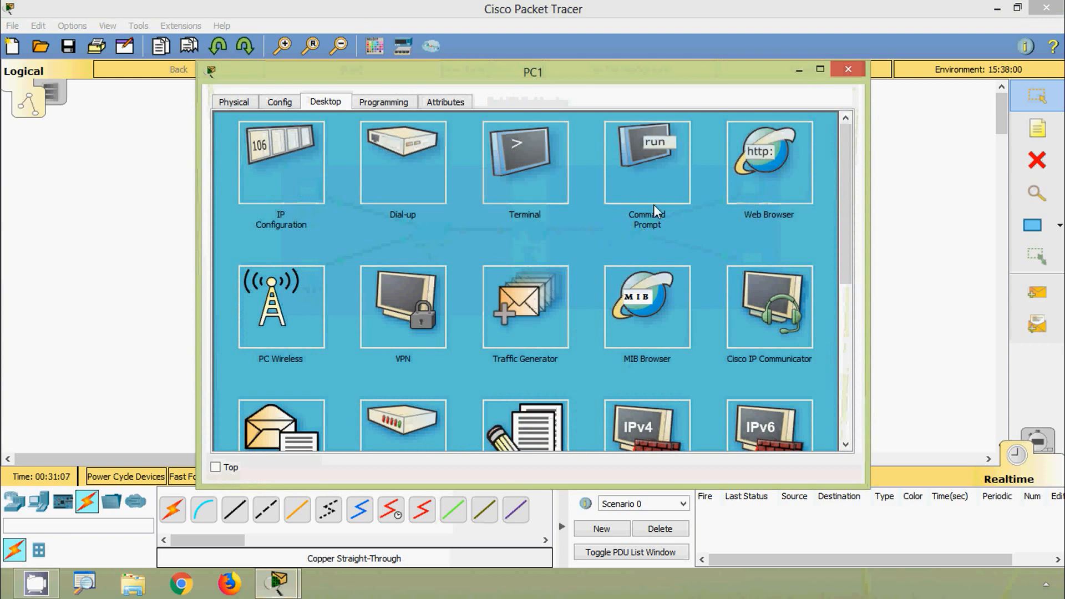
left_click(649, 206)
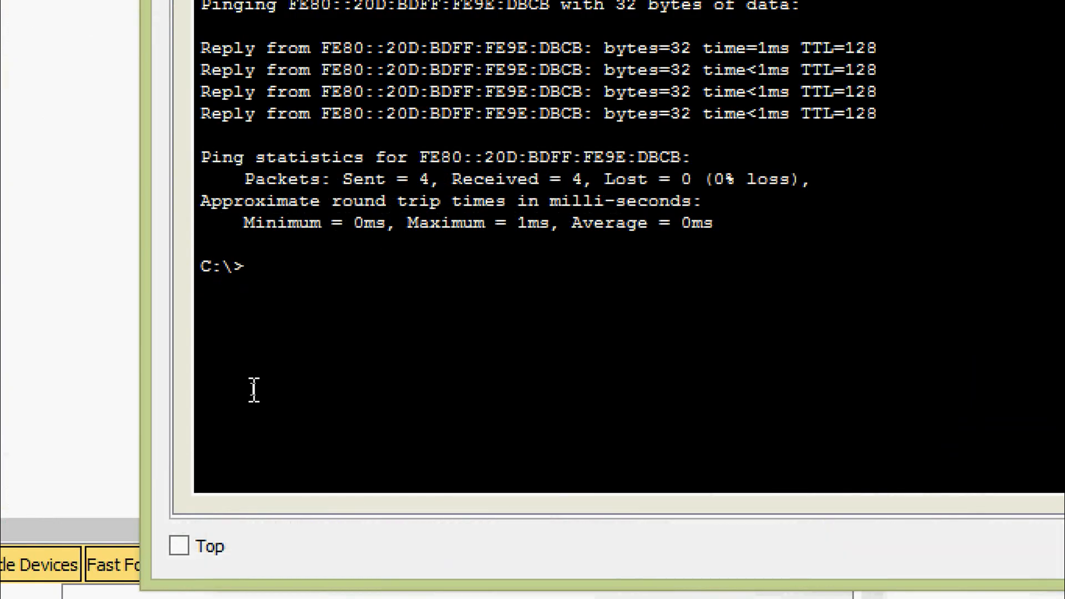
type("ipconfig")
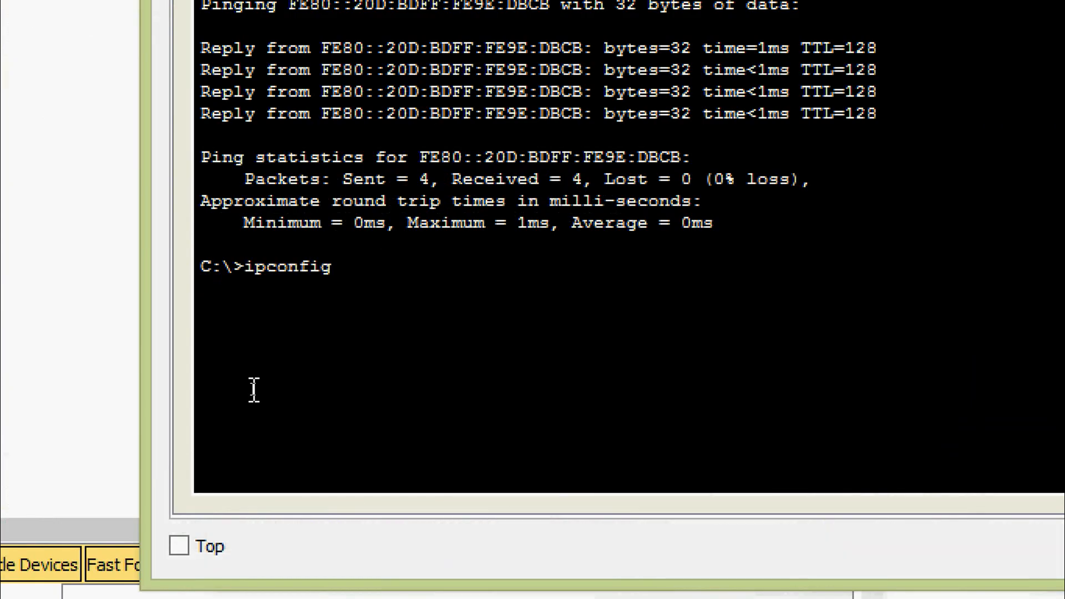
type(" /all")
key("Return")
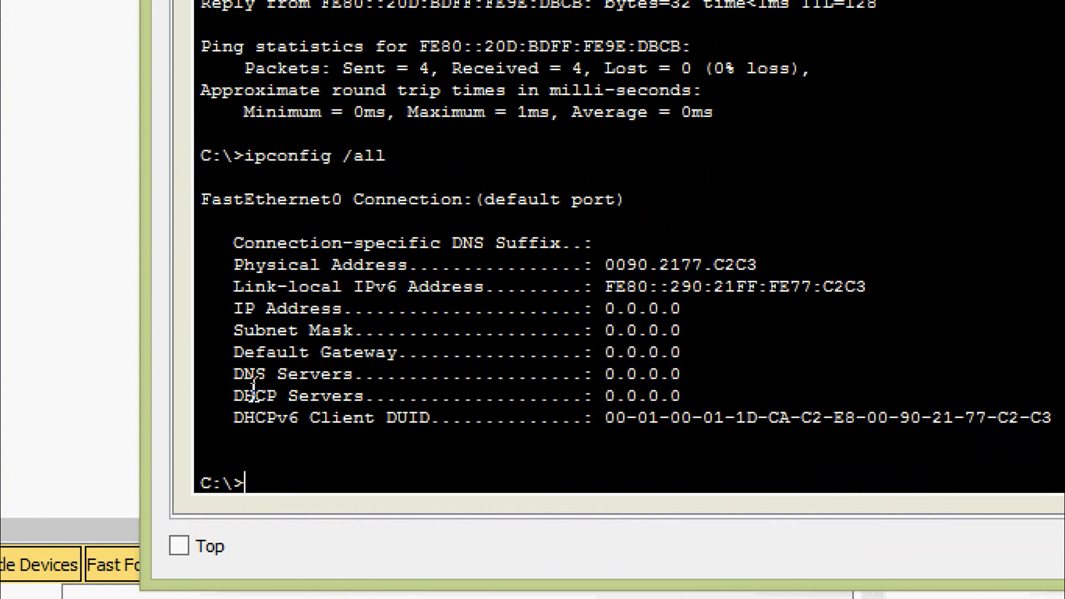
Compare PC1's physical address with its link-local IPv6 address, including the inserted FF:FE part, and close PC1
left_click_drag(605, 265, 753, 265)
left_click_drag(682, 267, 868, 286)
left_click_drag(742, 286, 790, 287)
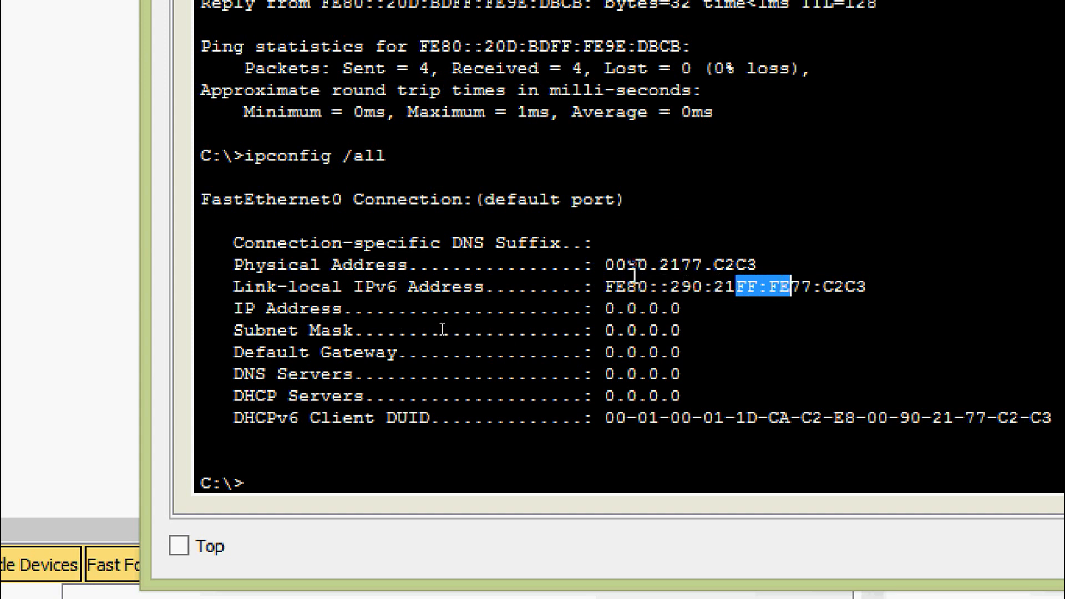
left_click_drag(616, 265, 738, 286)
left_click_drag(659, 266, 680, 267)
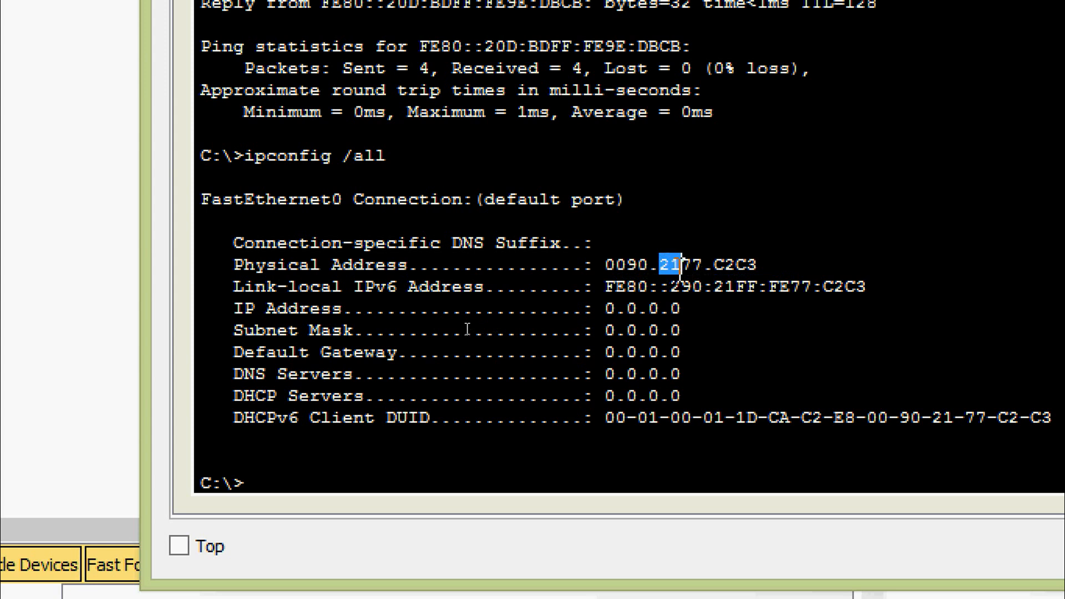
left_click_drag(735, 287, 781, 288)
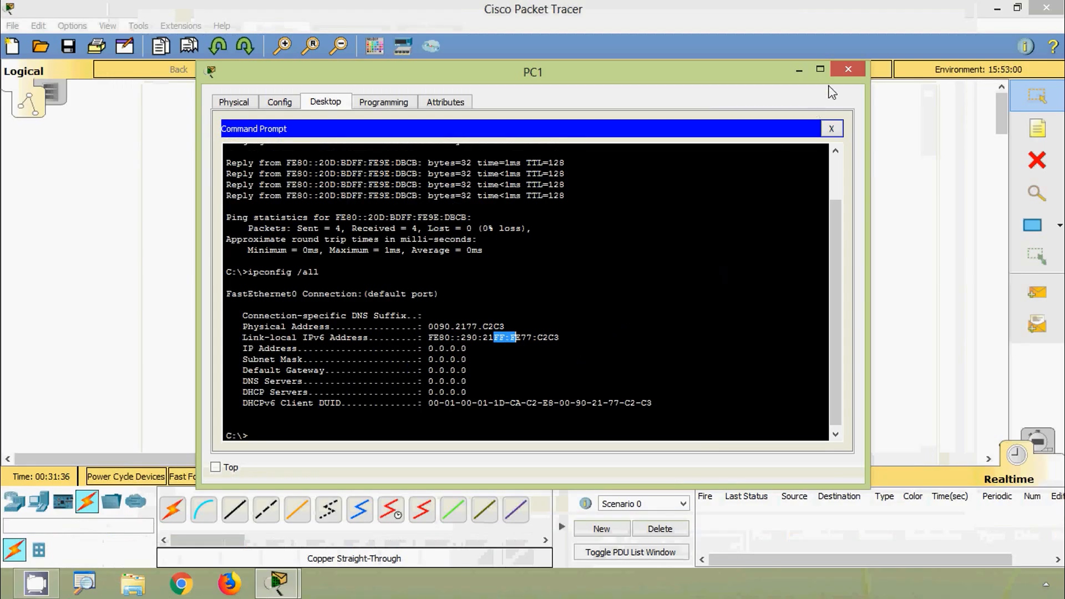
left_click(848, 69)
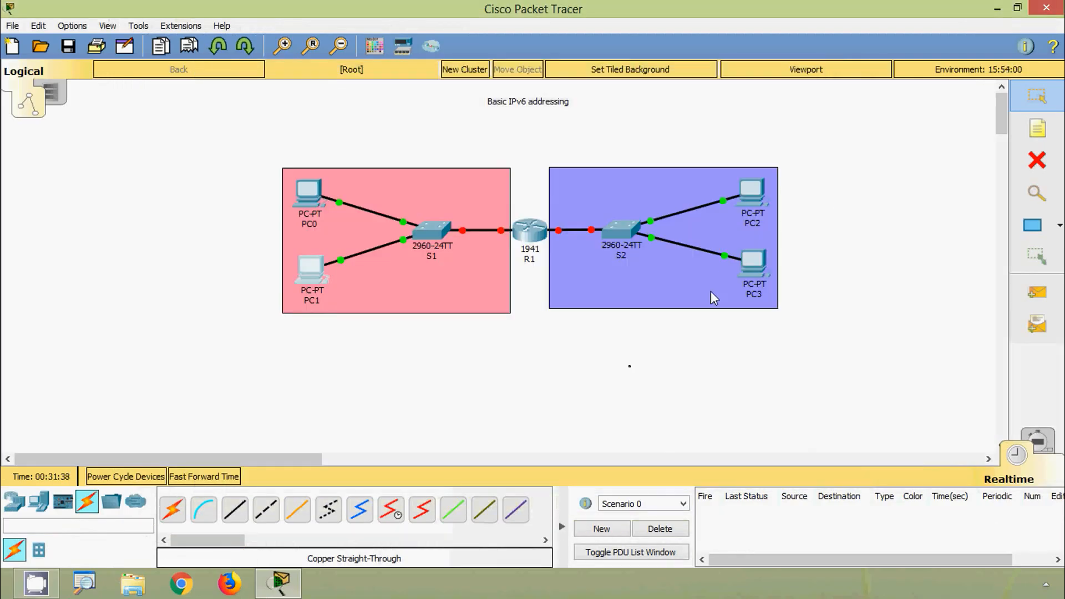
Run ipconfig /all in PC2's command prompt
left_click(752, 191)
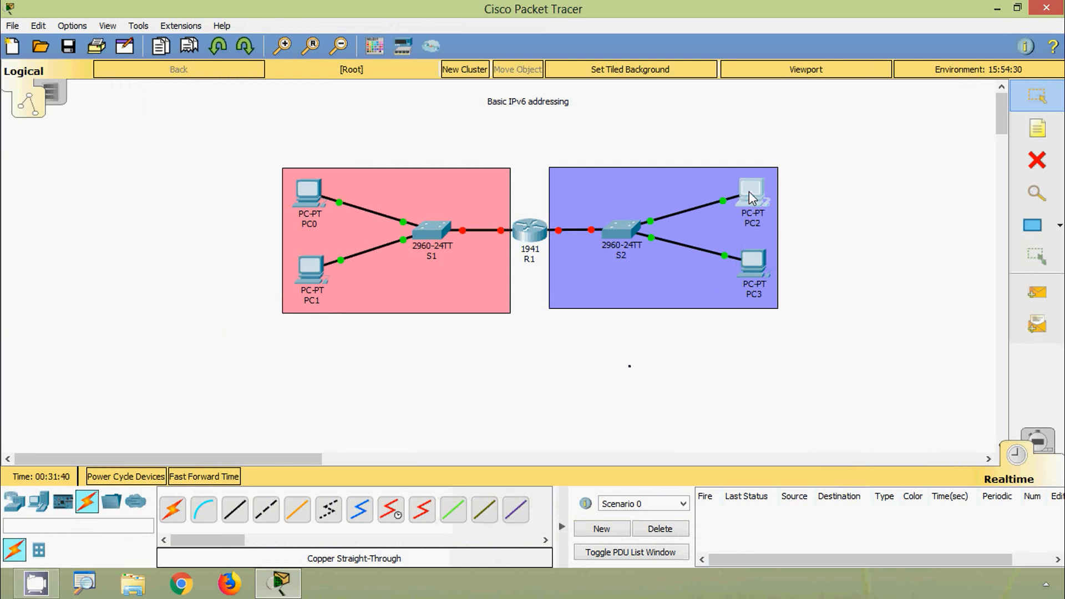
left_click(670, 203)
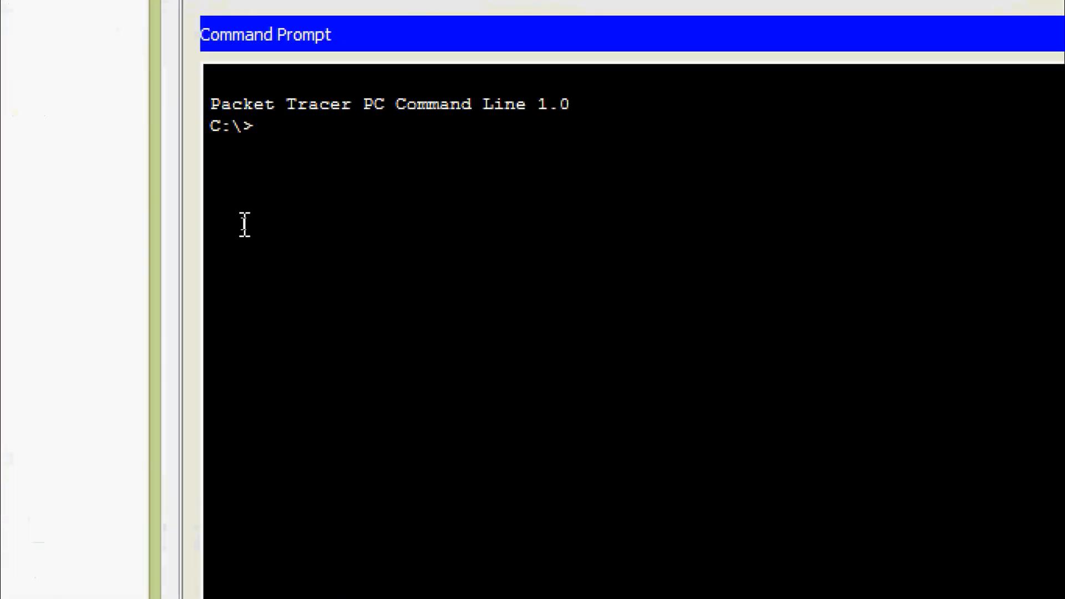
type("ipconfig")
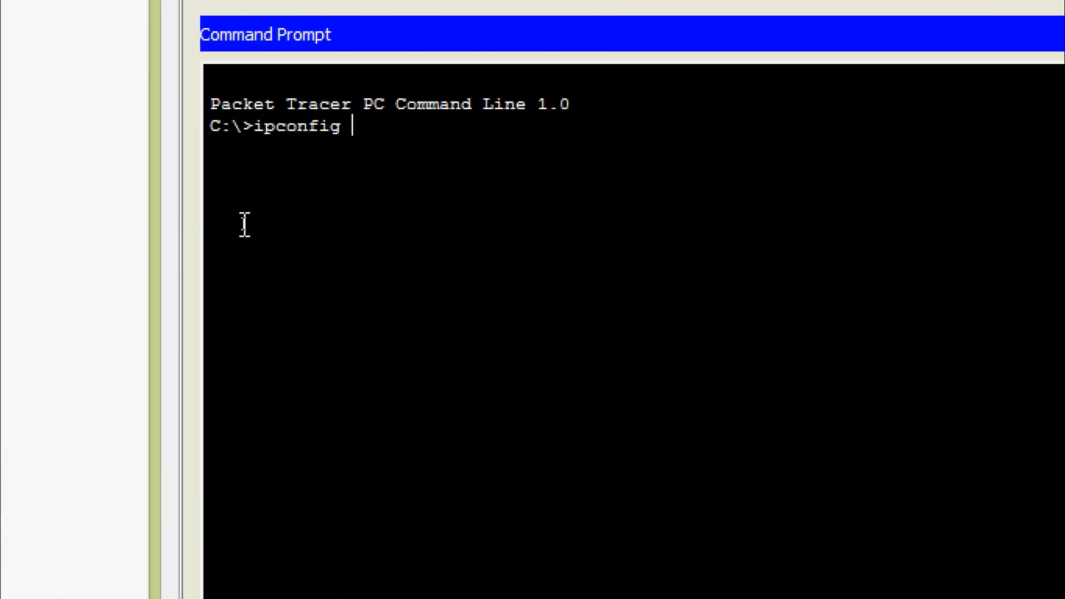
type(" /all")
key("Return")
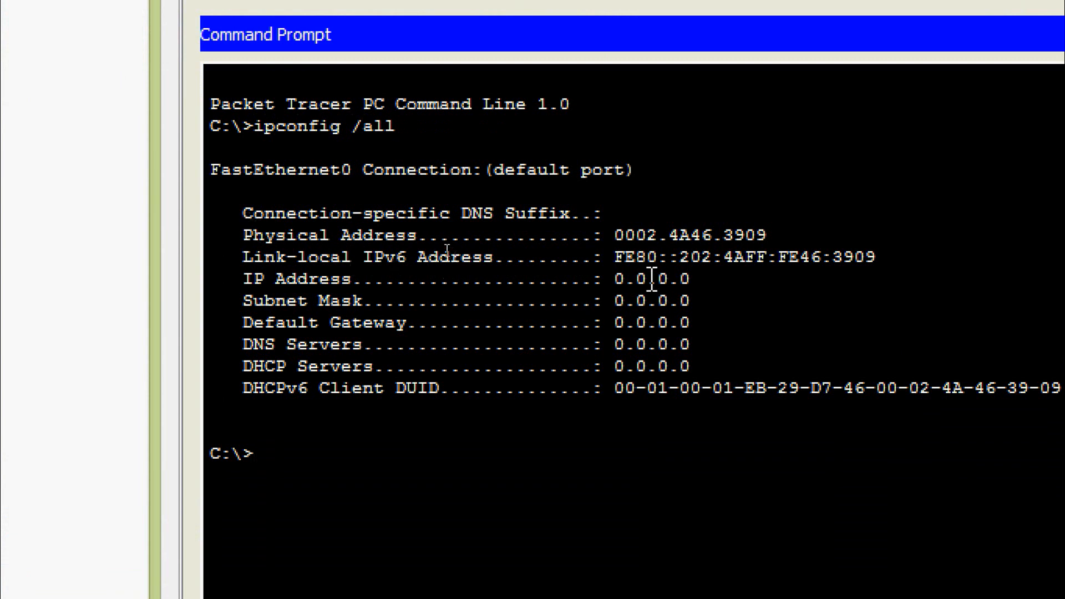
Examine how PC2's link-local address combines the FE80:: prefix, its physical address and the inserted FF:FE, and close PC2
left_click_drag(614, 257, 674, 261)
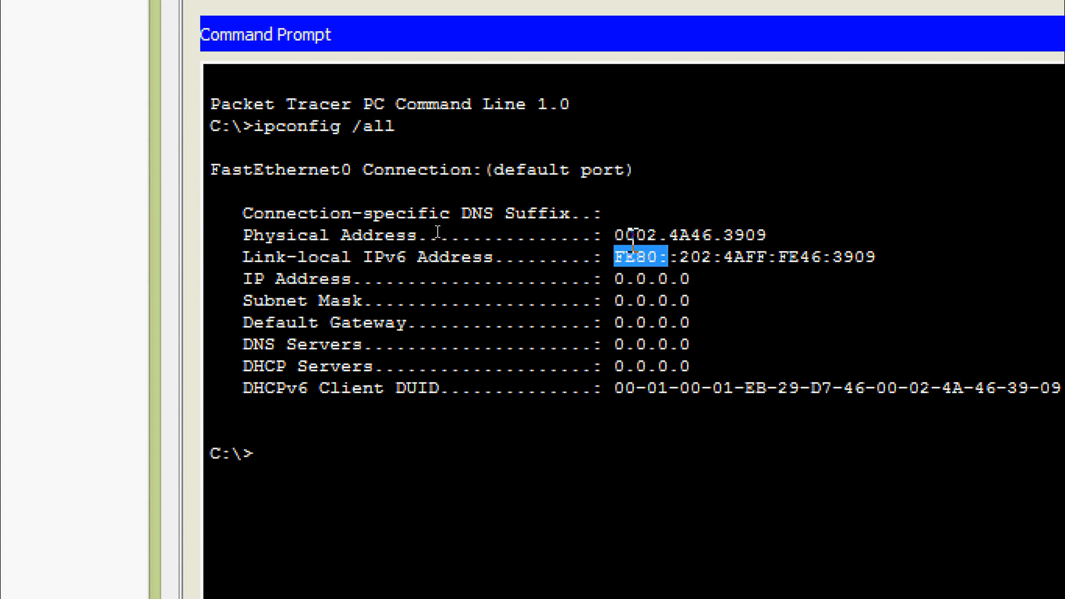
left_click_drag(614, 235, 747, 260)
left_click(684, 258)
left_click(756, 285)
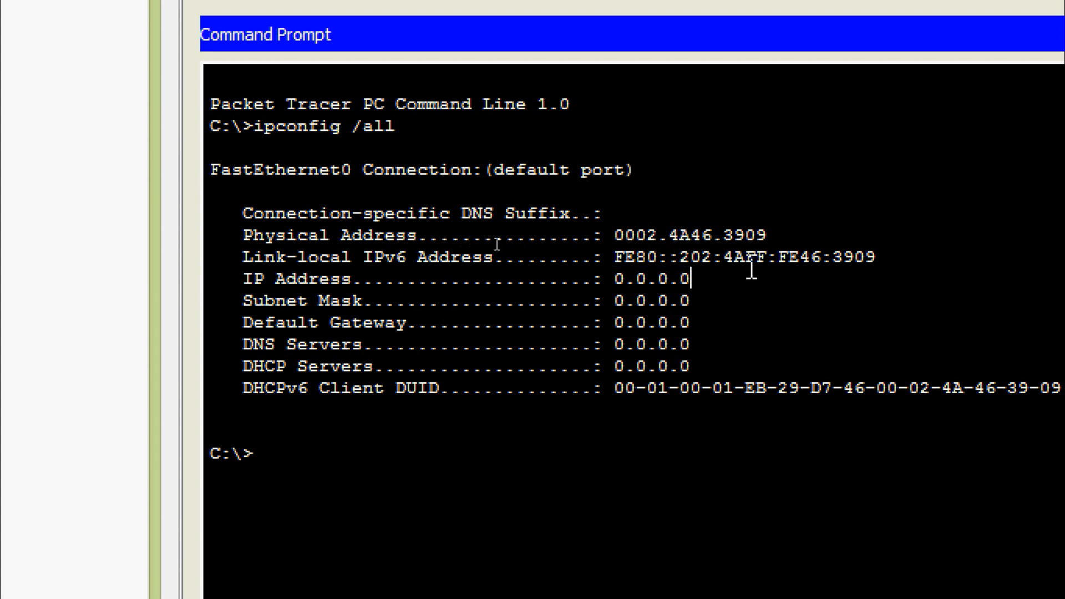
left_click_drag(745, 258, 799, 258)
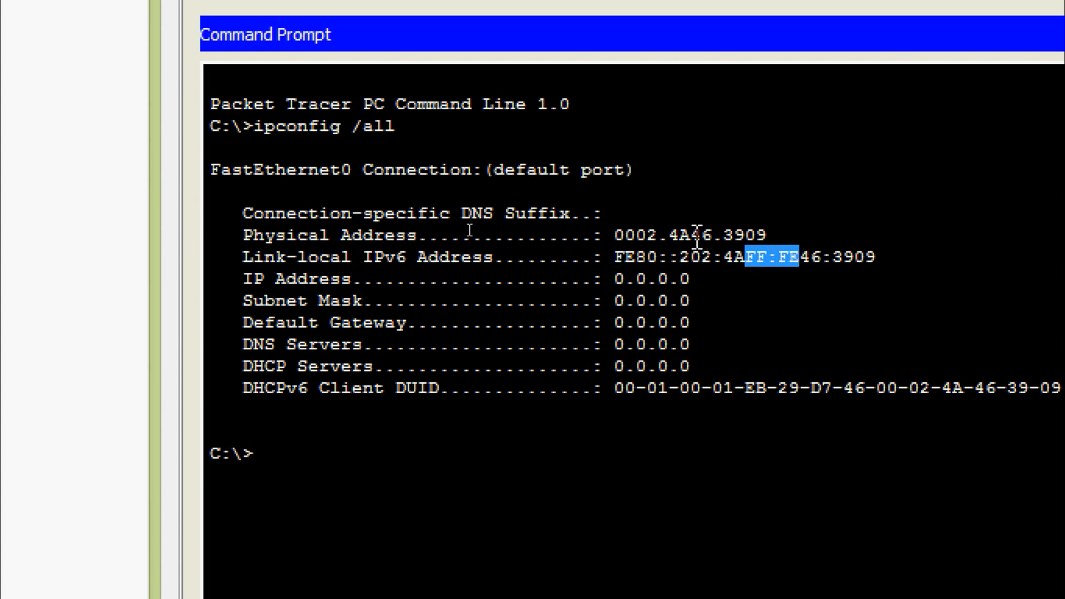
left_click_drag(692, 238, 895, 261)
left_click(798, 258)
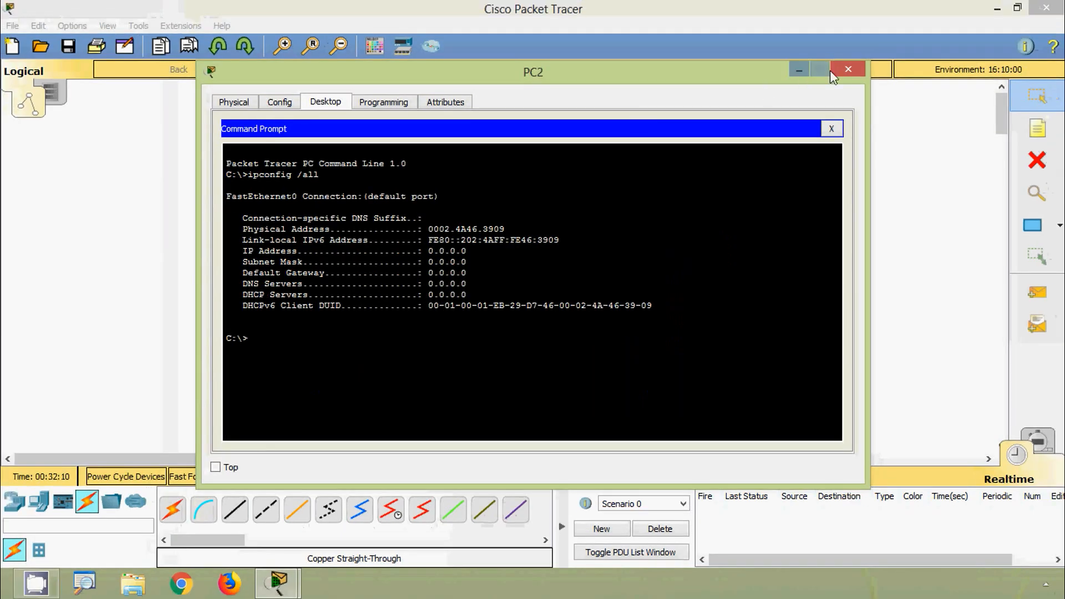
left_click(834, 70)
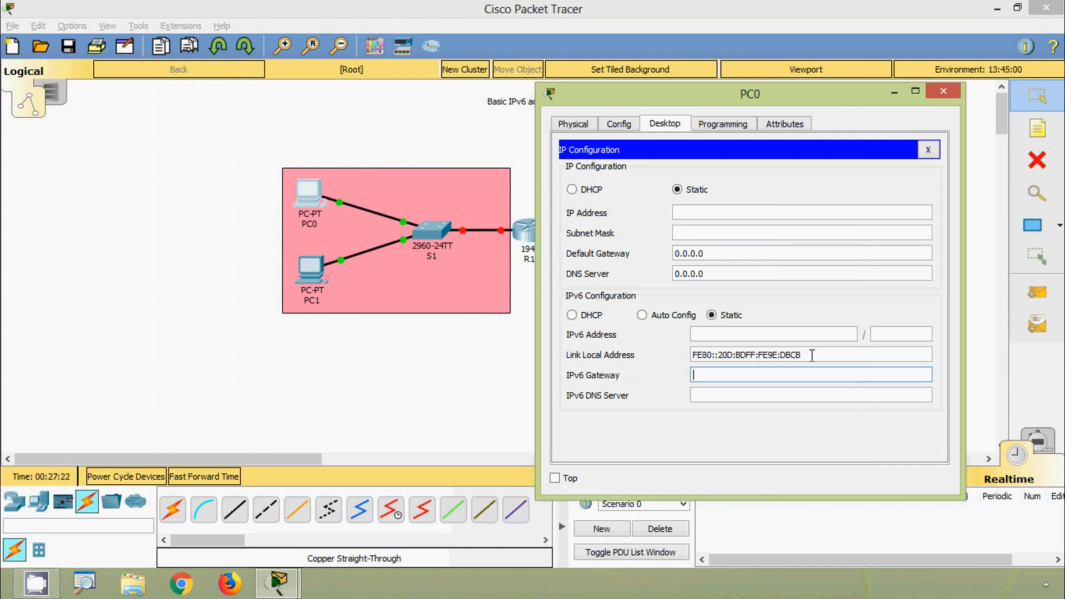
Copy the link-local address from PC0's IP Configuration and close the PC0 window
left_click_drag(811, 355, 651, 350)
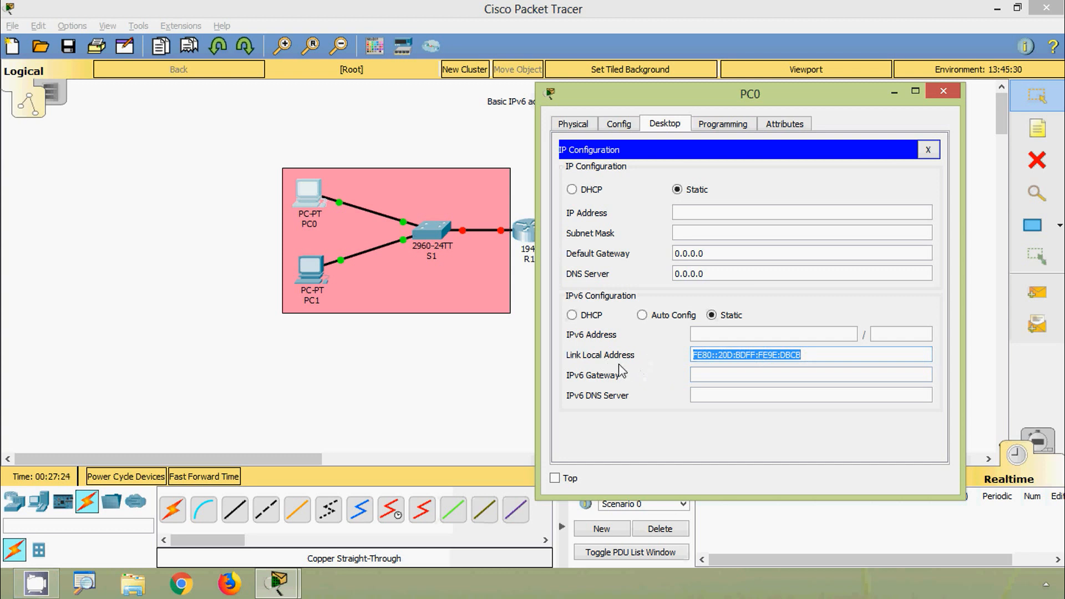
right_click(744, 351)
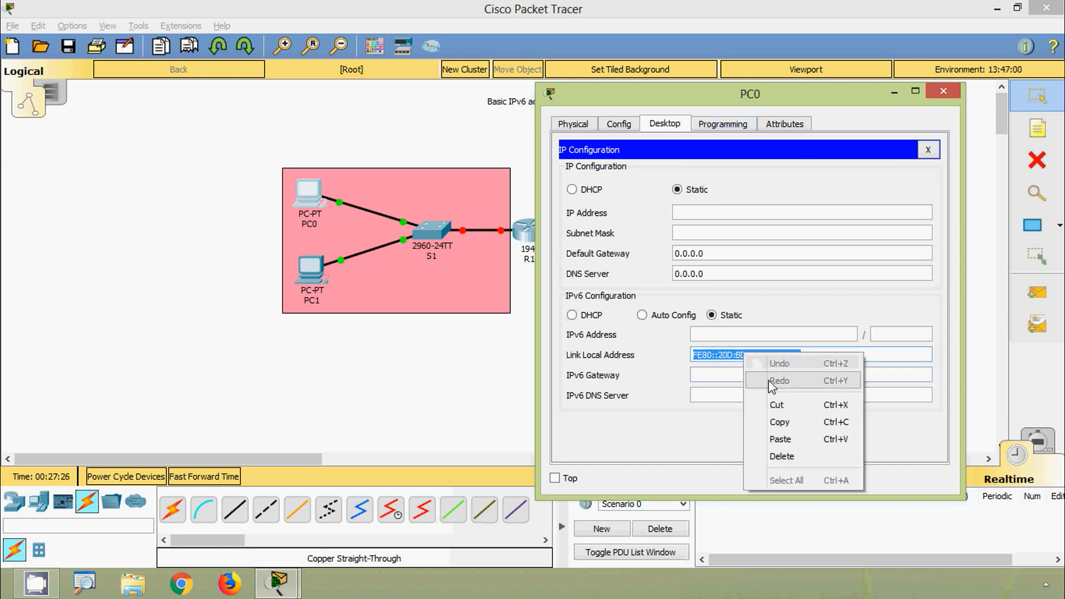
left_click(776, 422)
left_click(945, 93)
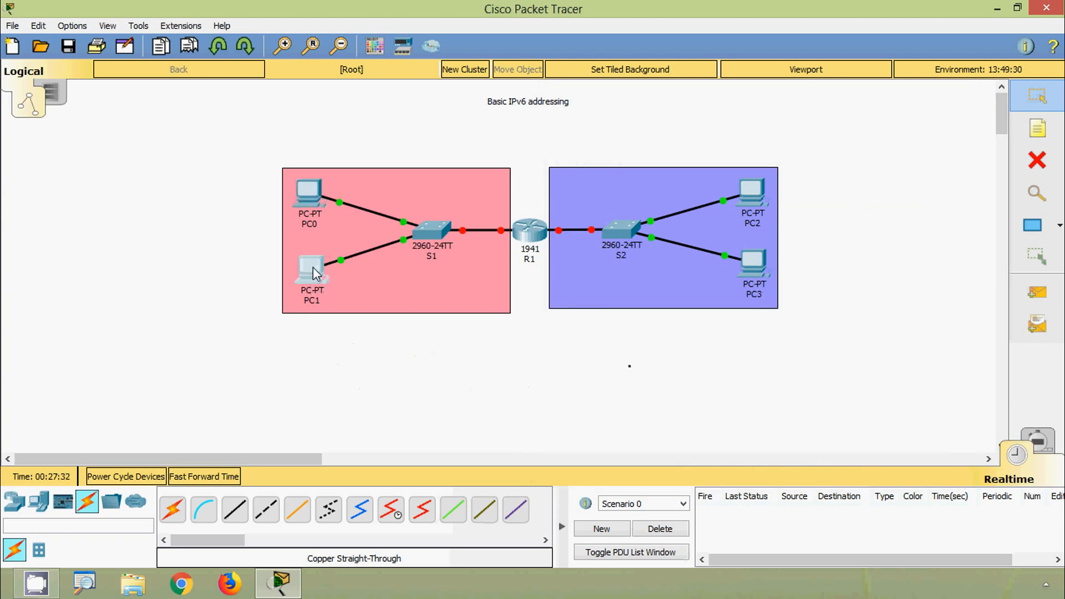
Ping PC0's link-local address FE80::20D:BDFF:FE9E:DBCB from PC1's command prompt, and close PC1
left_click(313, 267)
left_click(620, 192)
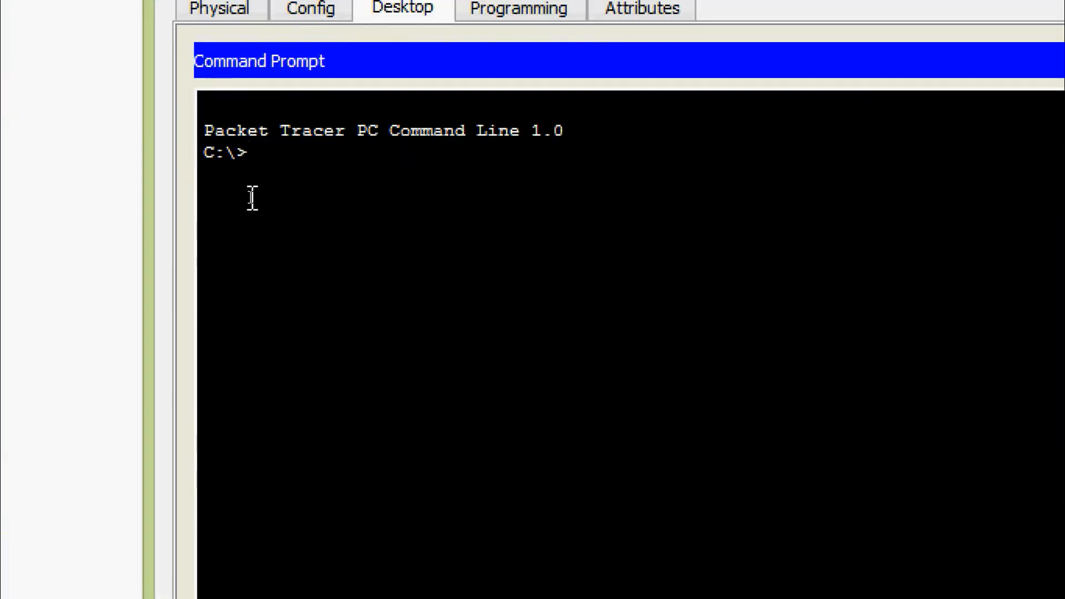
type("PING")
right_click(308, 147)
left_click(333, 195)
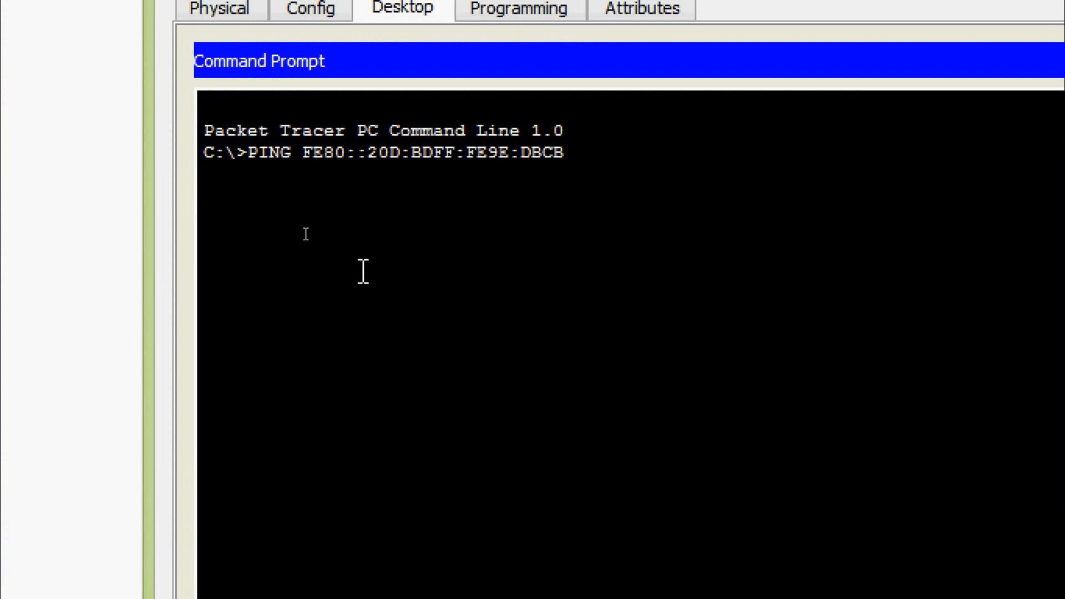
key("Return")
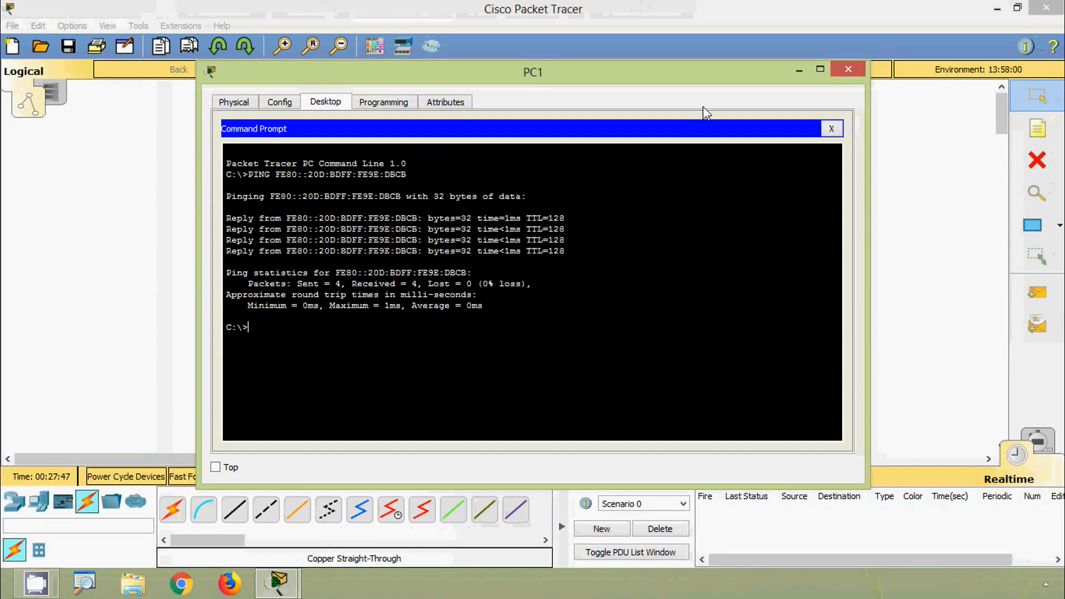
left_click(847, 69)
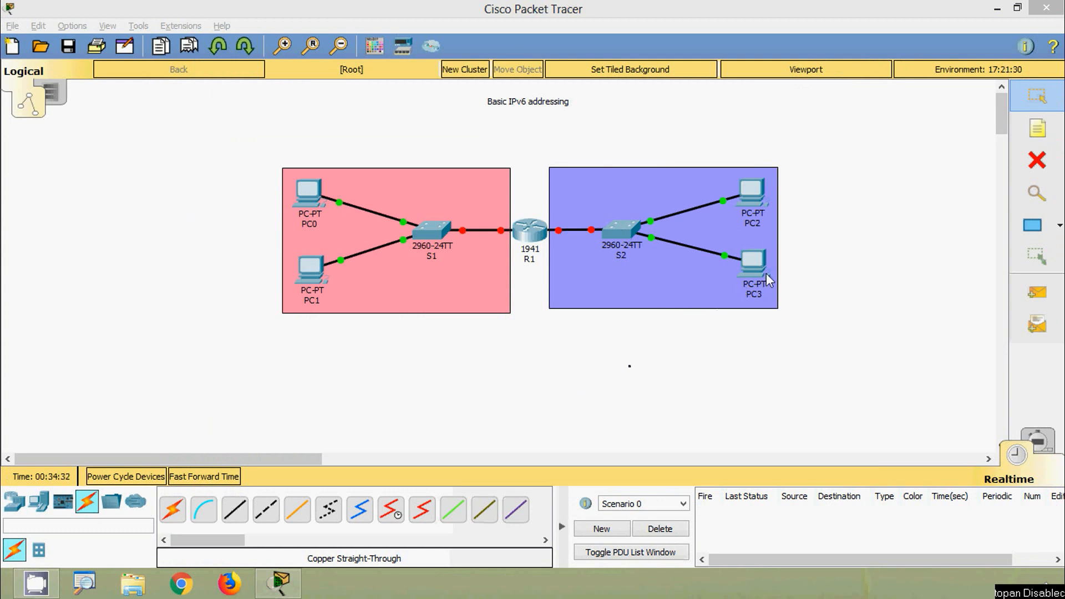
Open PC3's IP Configuration and copy its link-local address
left_click(753, 261)
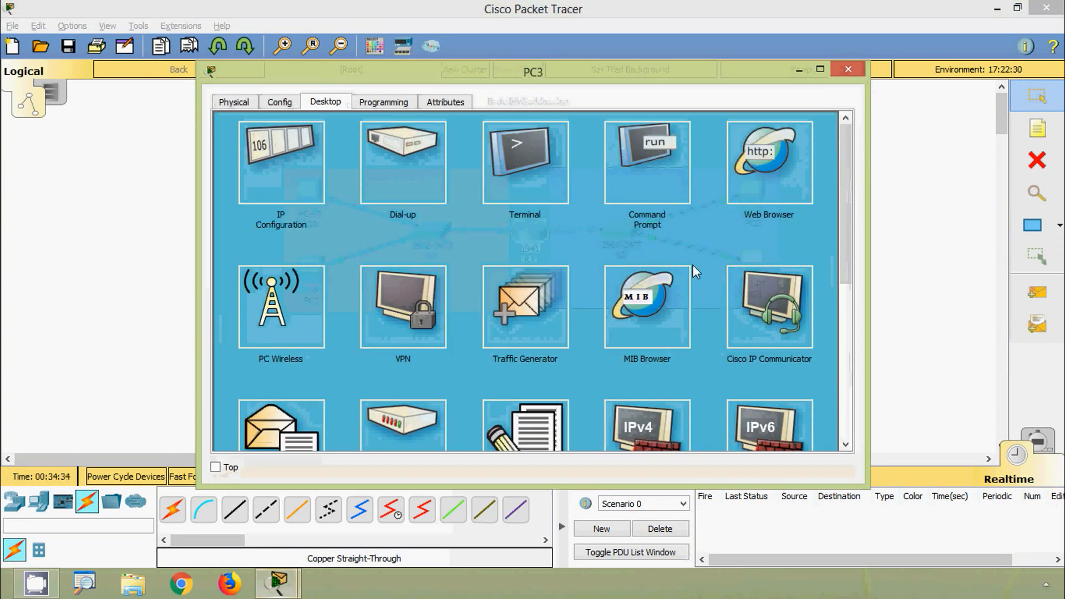
left_click(305, 235)
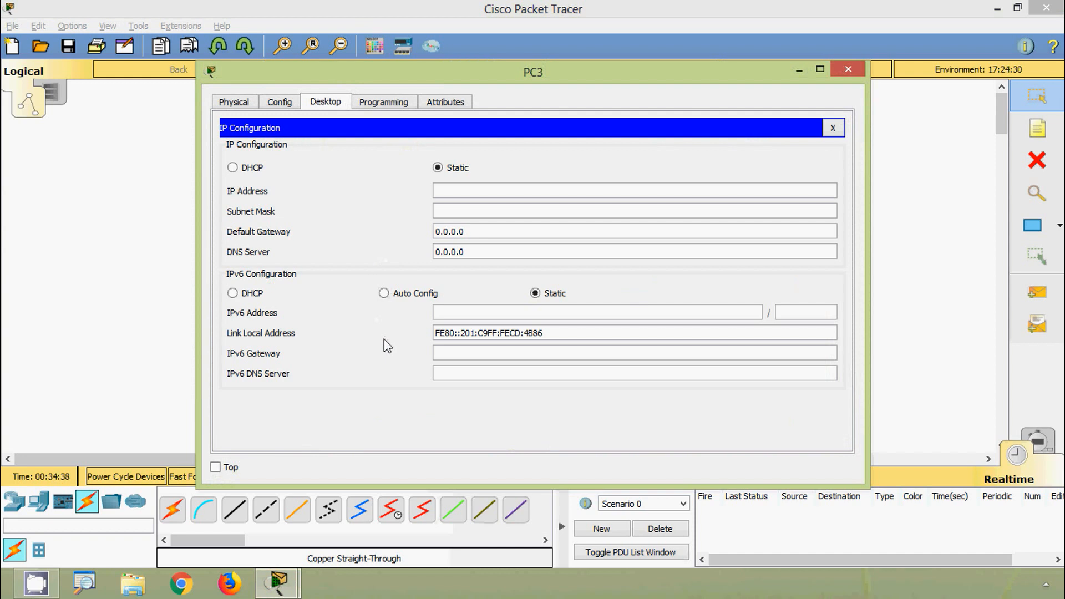
left_click_drag(550, 335, 426, 333)
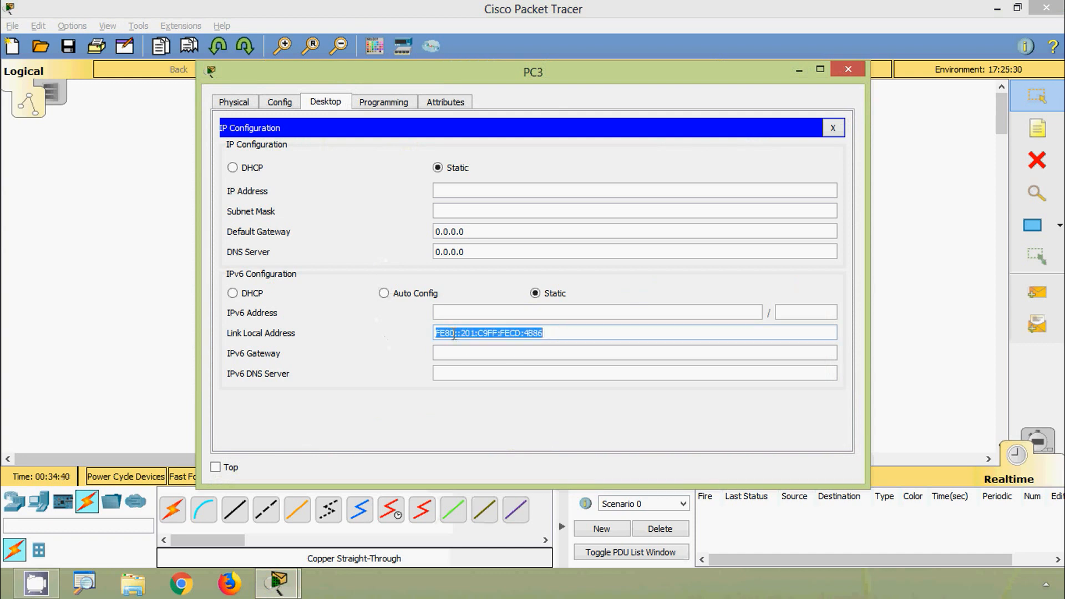
right_click(454, 334)
left_click(488, 403)
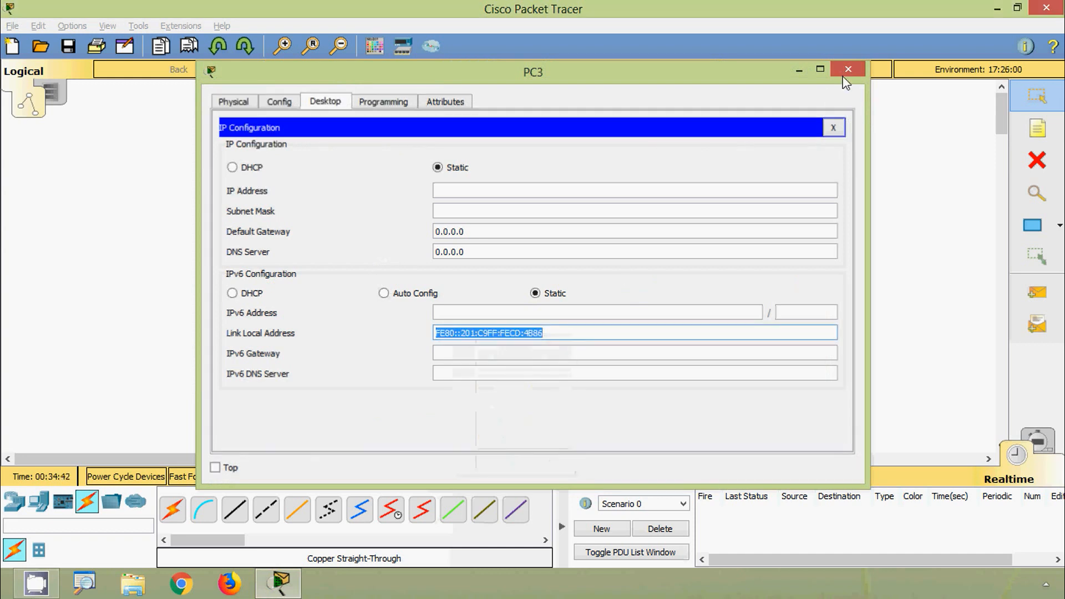
Close PC3, ping its link-local address FE80::201:C9FF:FECD:4B86 from PC2's command prompt, and close PC2
left_click(847, 71)
left_click(755, 193)
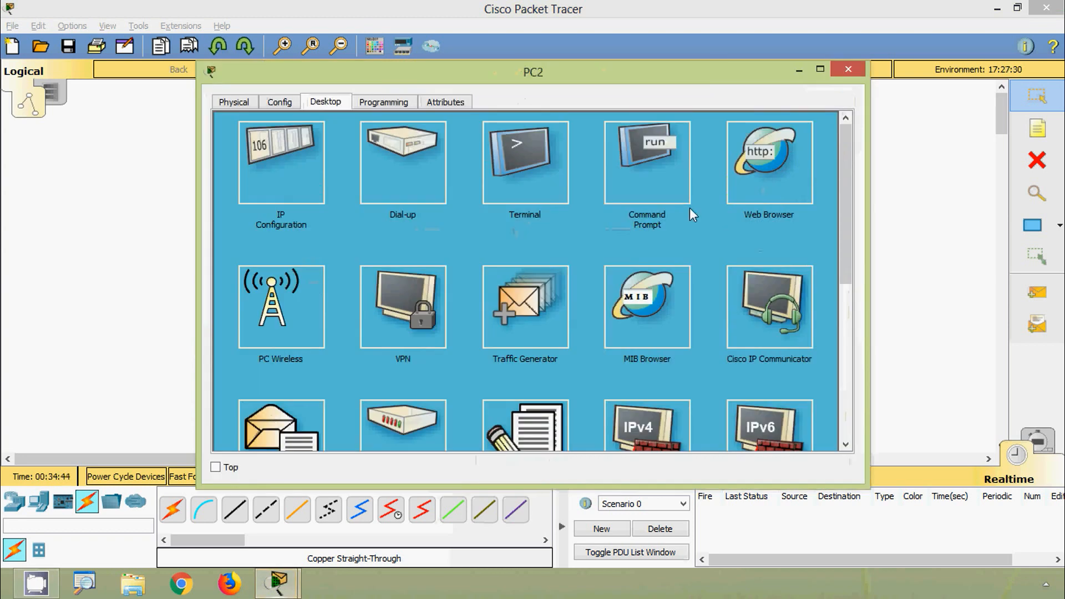
left_click(641, 198)
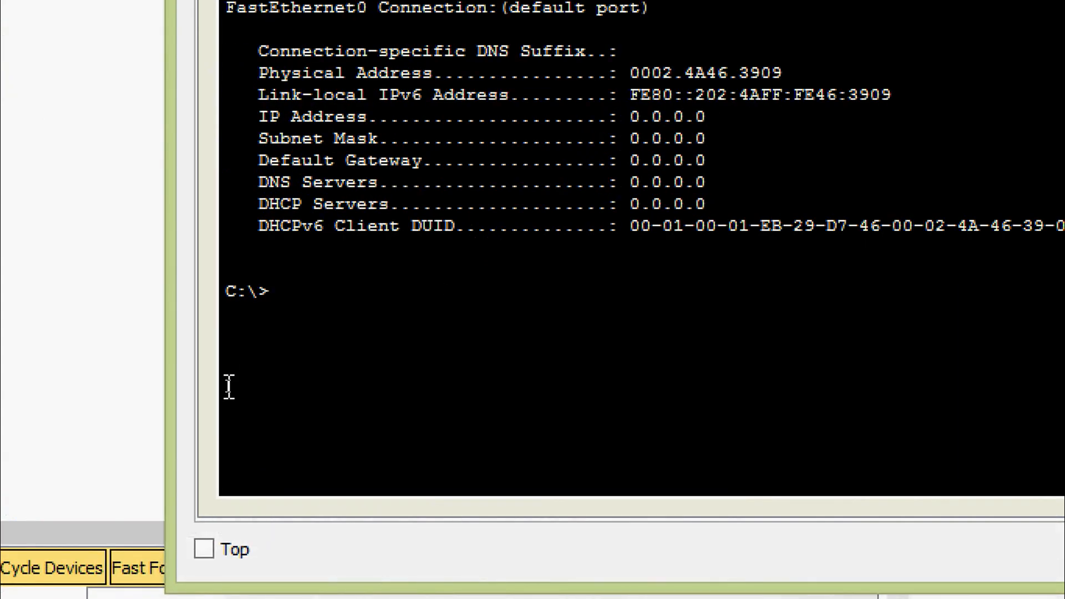
type("ping")
right_click(335, 289)
left_click(400, 346)
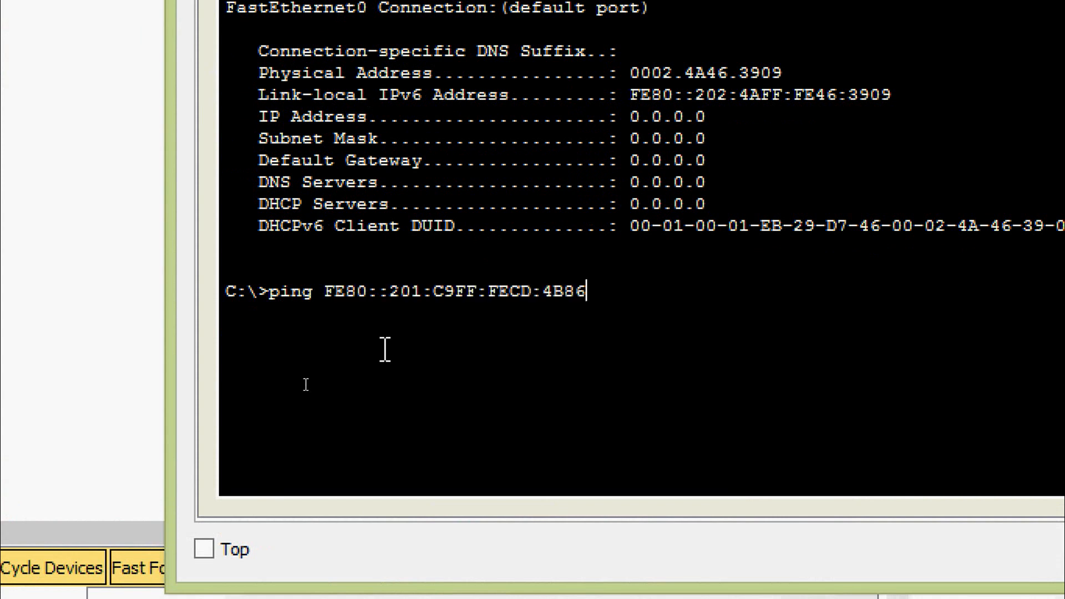
key("Return")
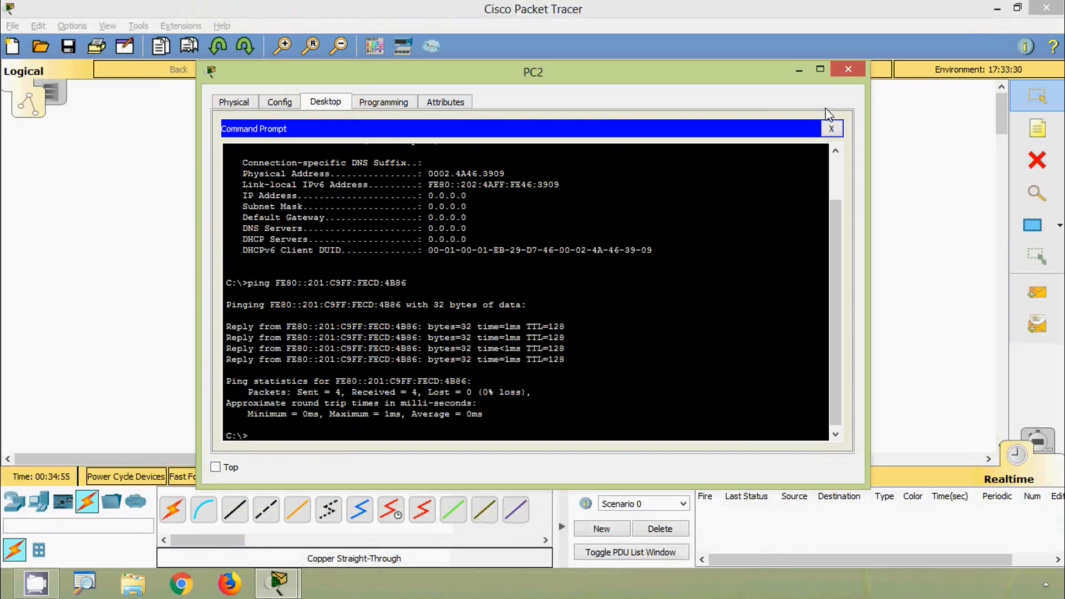
left_click(848, 69)
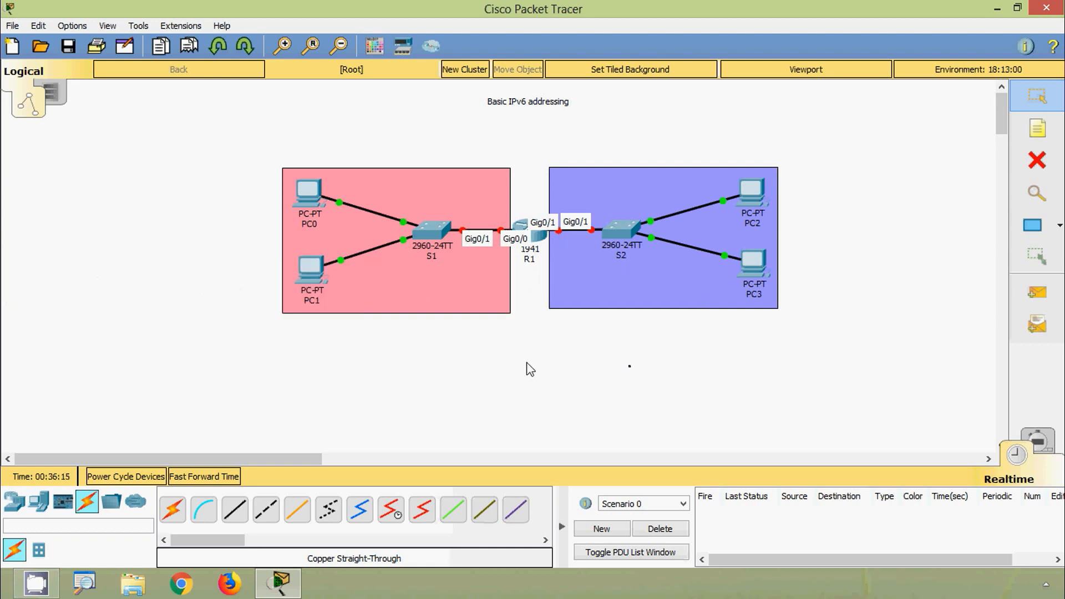
Open router R1's command line and answer no to the initial configuration dialog
left_click(528, 240)
left_click(443, 99)
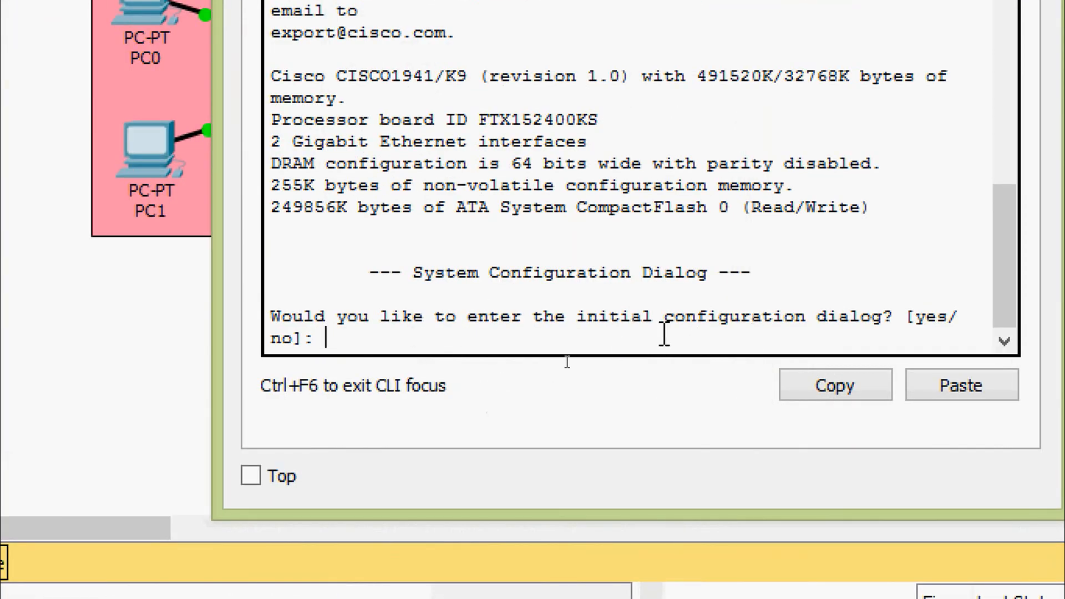
type("no")
key("Return")
key("Return")
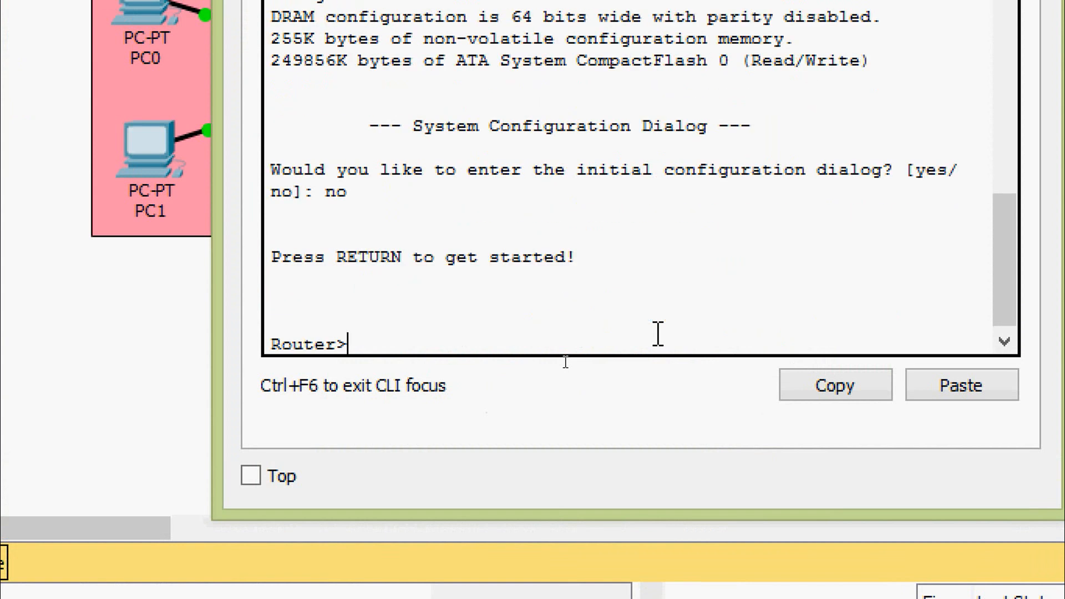
Enter the router's global configuration mode from privileged mode and set the hostname to R1
type("en")
key("Tab")
key("Return")
type("conf")
key("Tab")
type("t")
key("Tab")
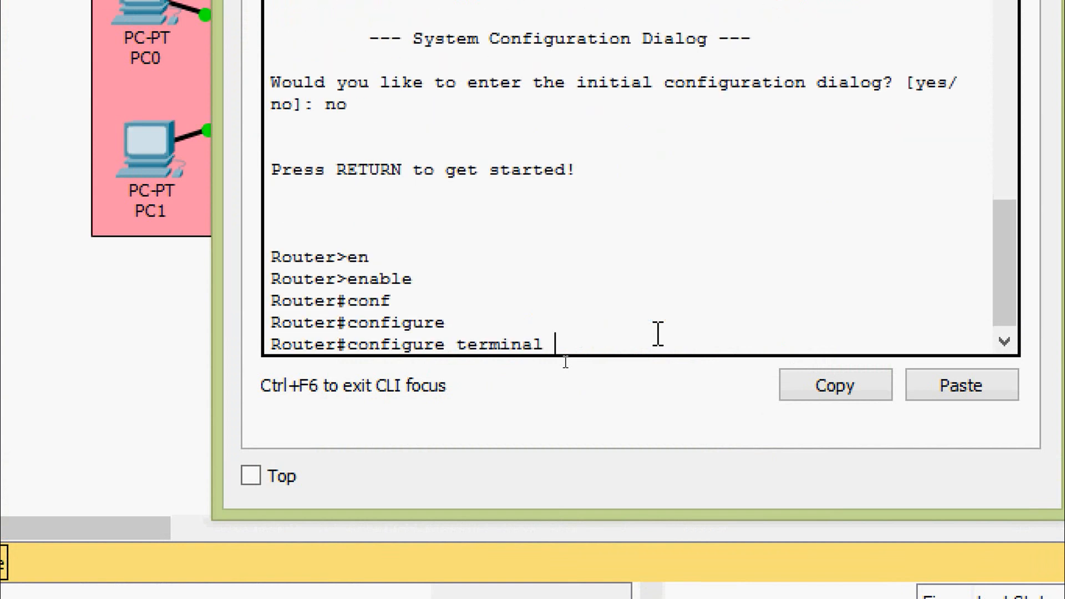
key("Return")
type("ho")
key("Tab")
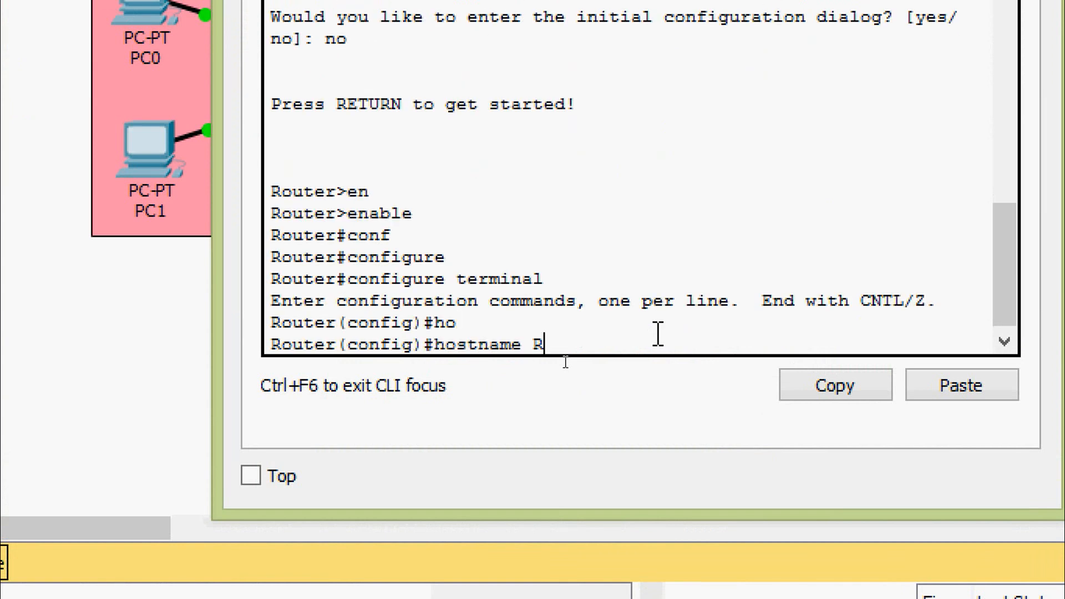
type("R1")
key("Return")
key("Return")
Enter interface configuration mode for GigabitEthernet 0/0 on R1
type("int")
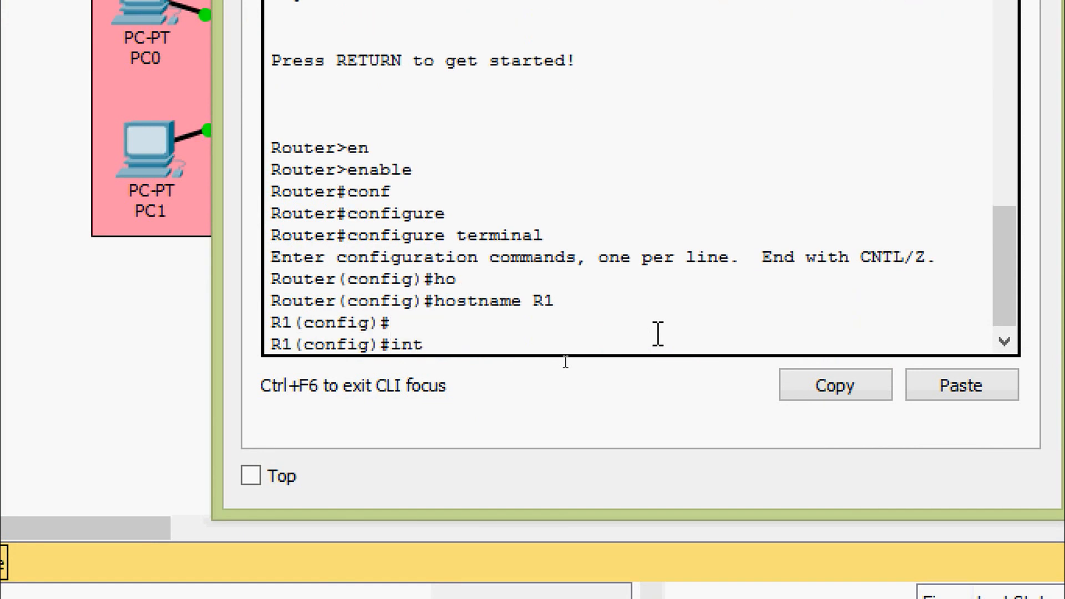
type("er")
key("Tab")
type("g")
key("Tab")
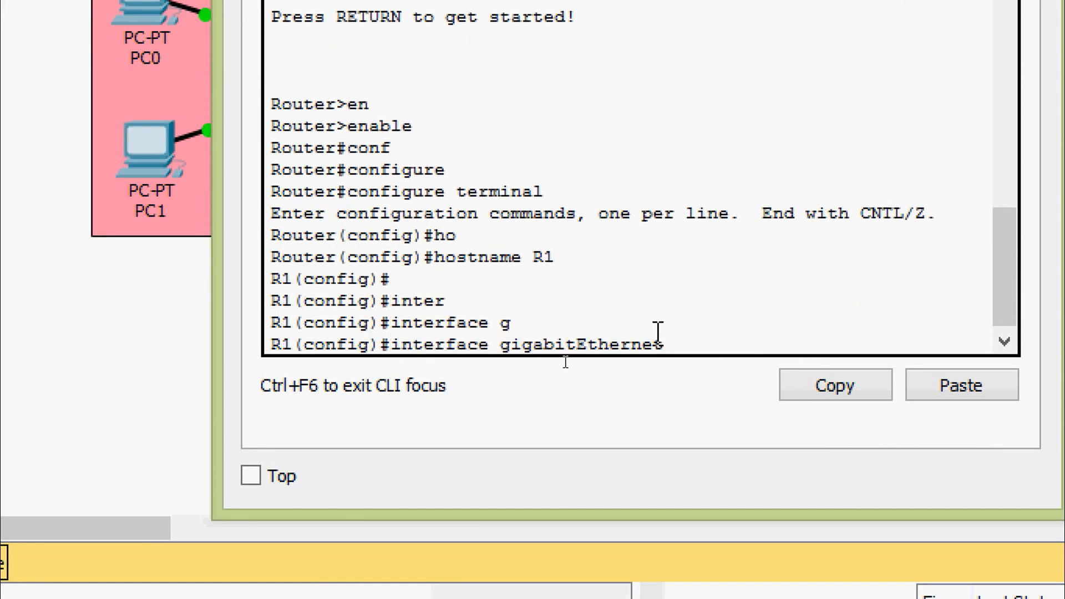
type("0/0")
key("Return")
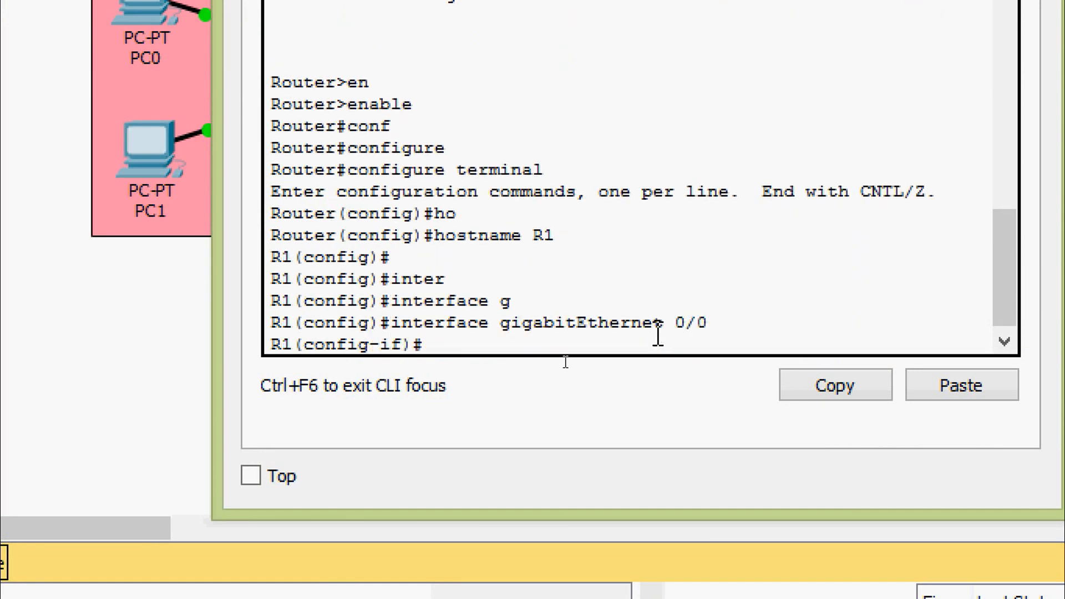
Assign FE80::1 as the link-local IPv6 address of GigabitEthernet 0/0, consulting the command help for the available options
type("ipv")
key("Tab")
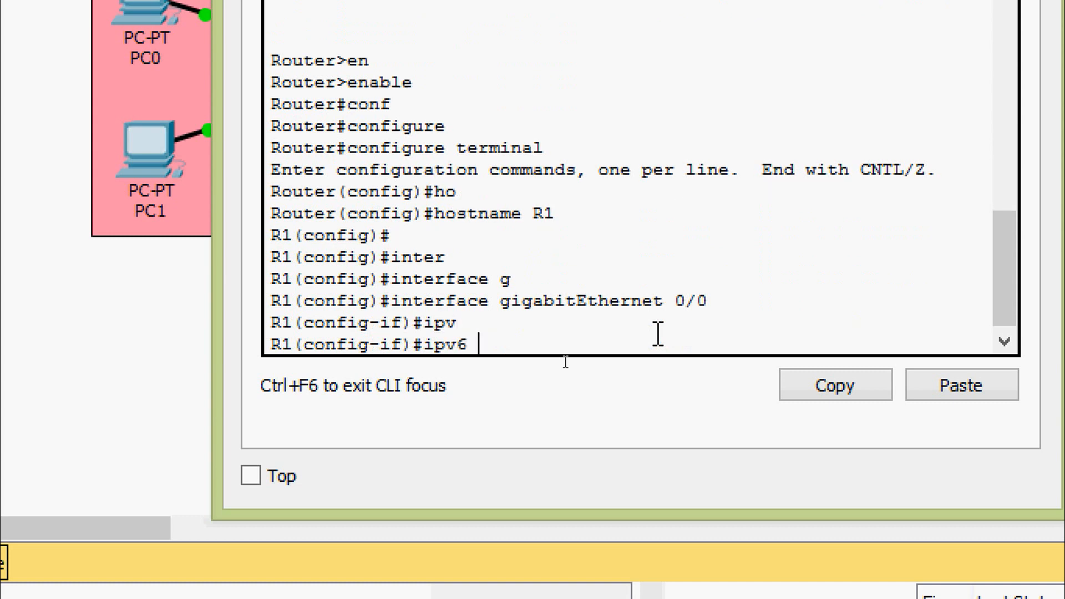
type("ad")
key("Tab")
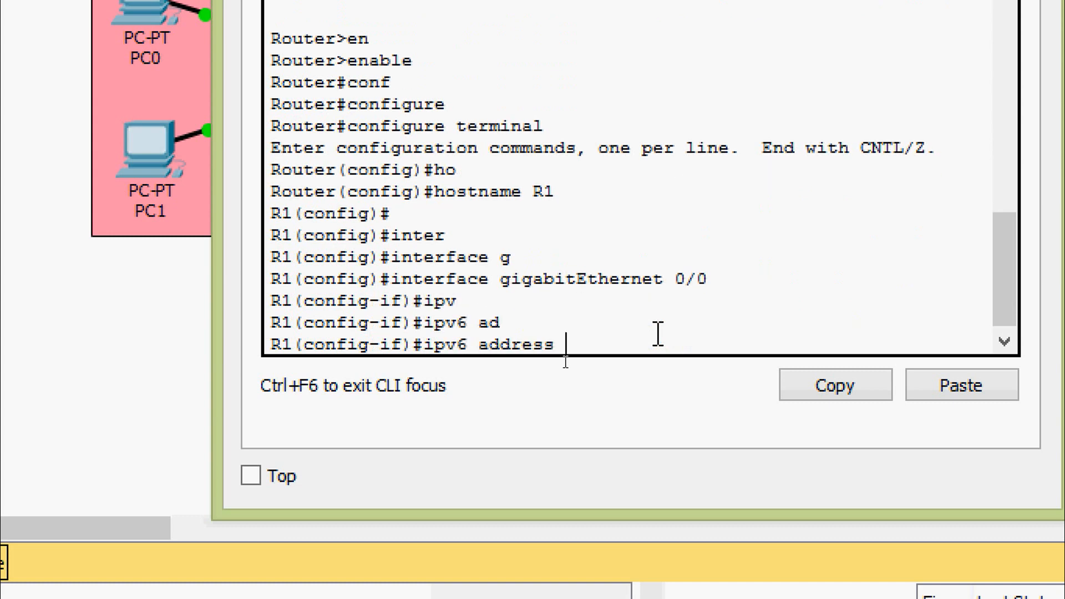
type("?")
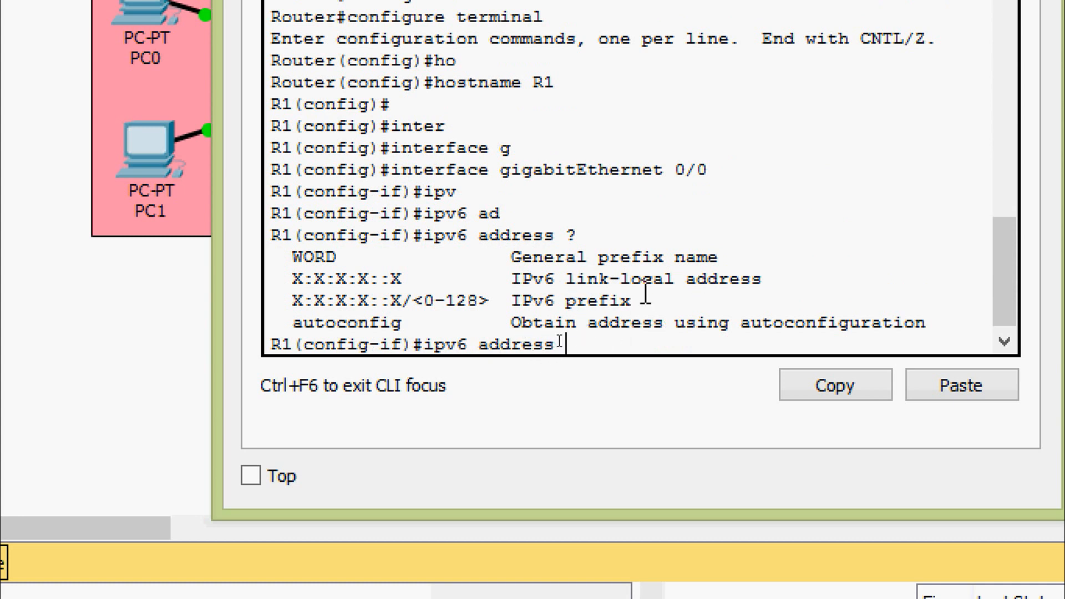
type("FE80::1 ?")
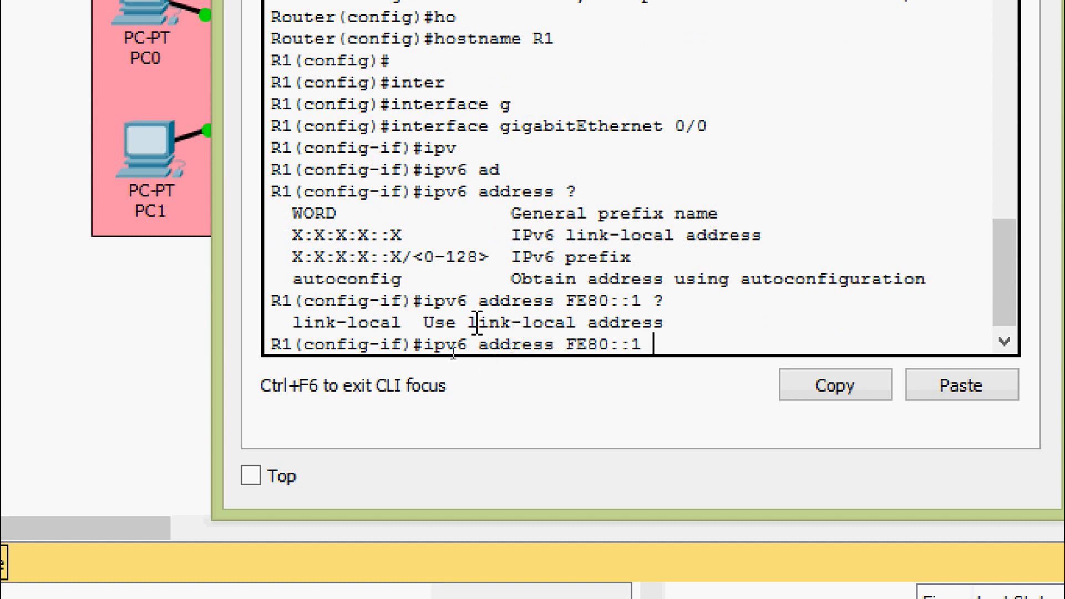
left_click_drag(294, 322, 404, 325)
type("LINK")
key("Tab")
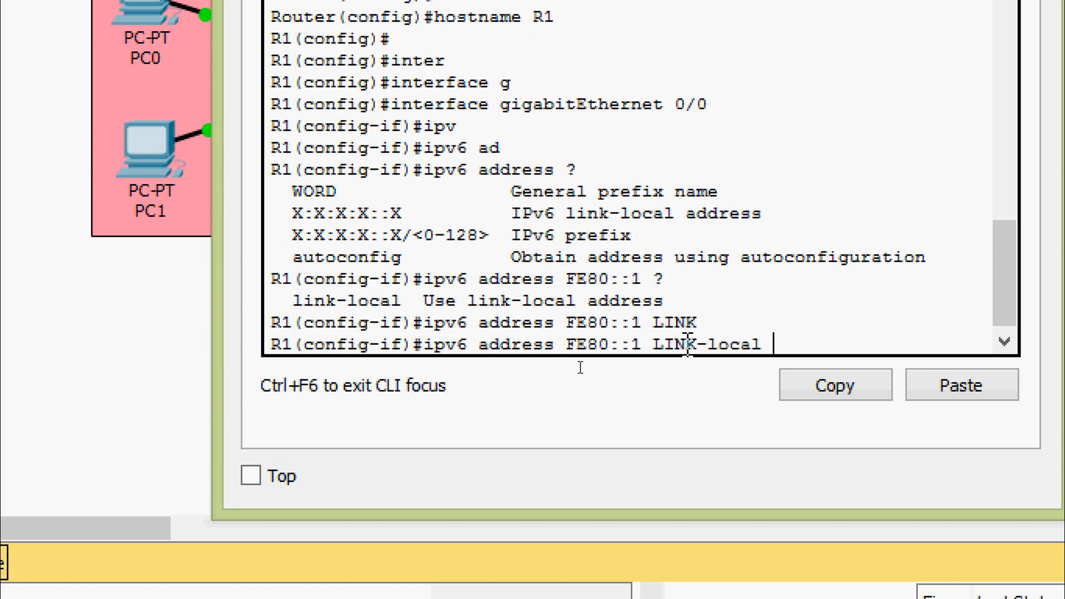
key("Return")
key("Return")
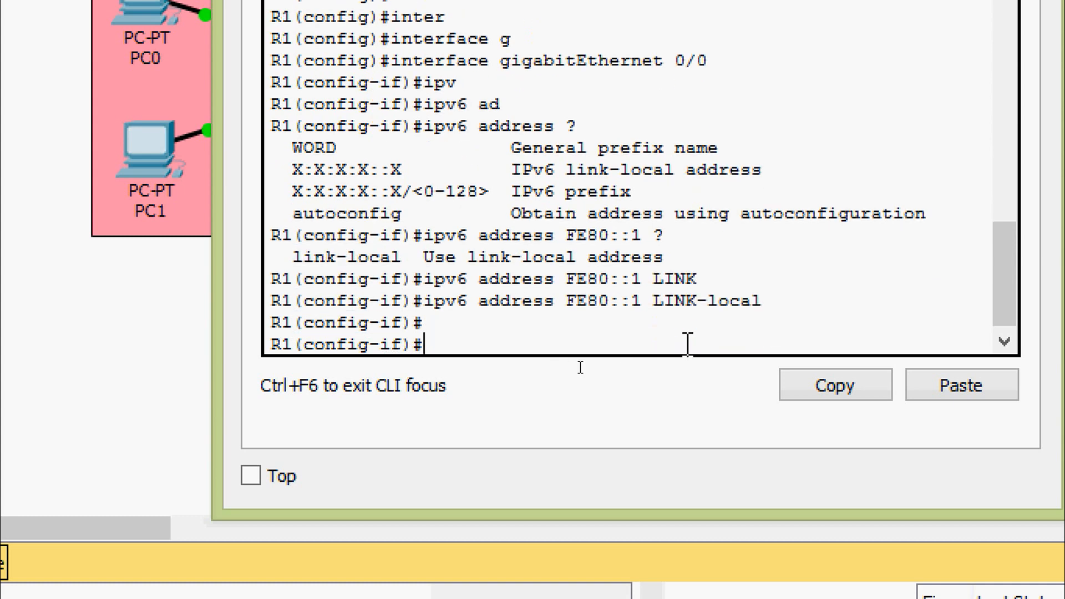
Enable GigabitEthernet 0/0 with the no shutdown command
type("no sh")
key("Tab")
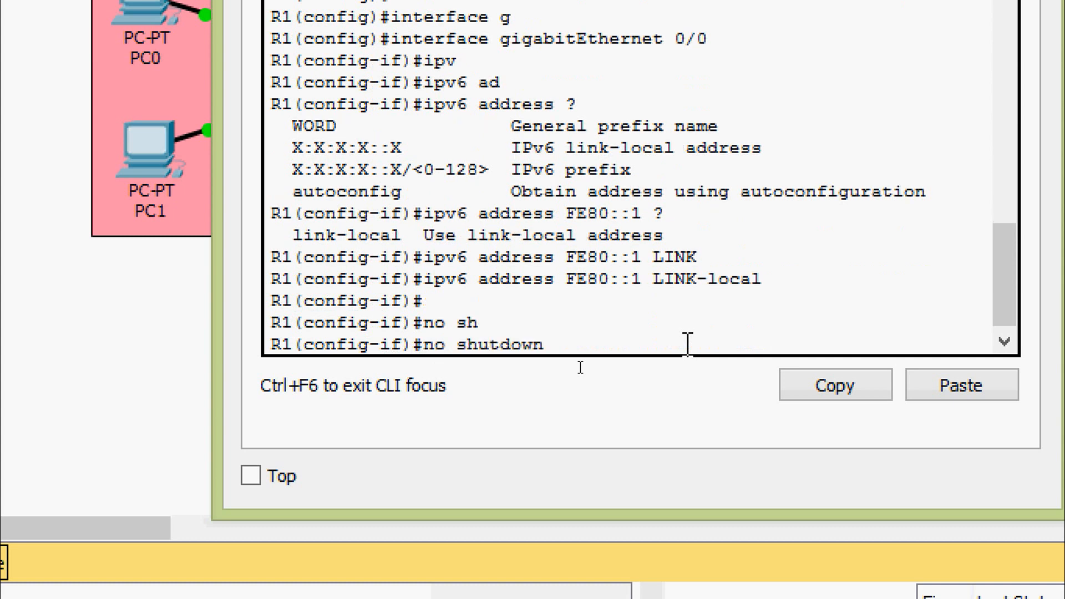
key("Return")
key("Return")
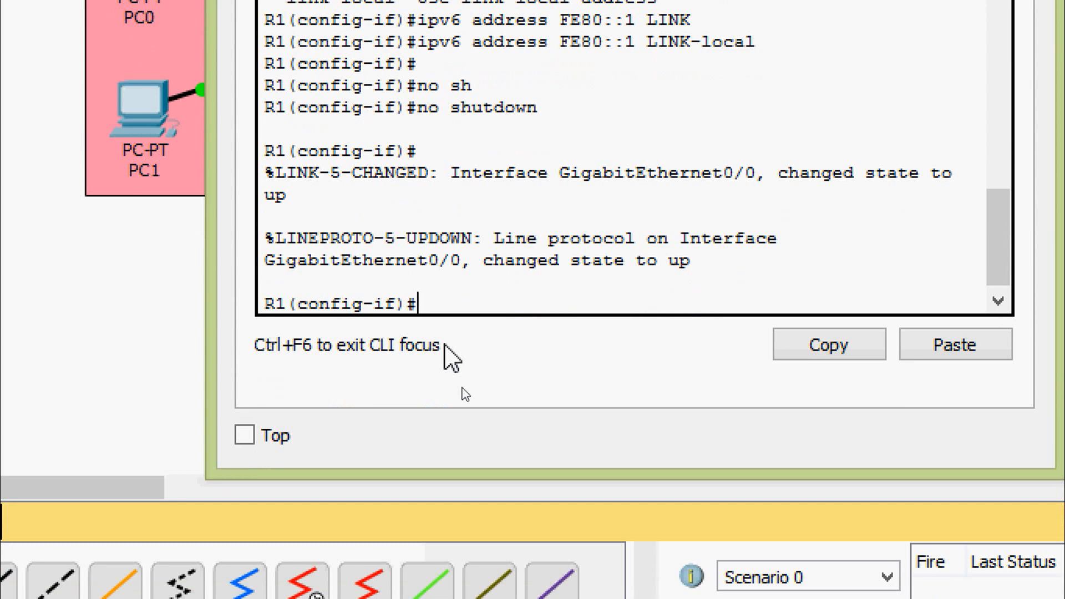
Exit GigabitEthernet 0/0 and enter interface configuration mode for GigabitEthernet 0/1
type("exit")
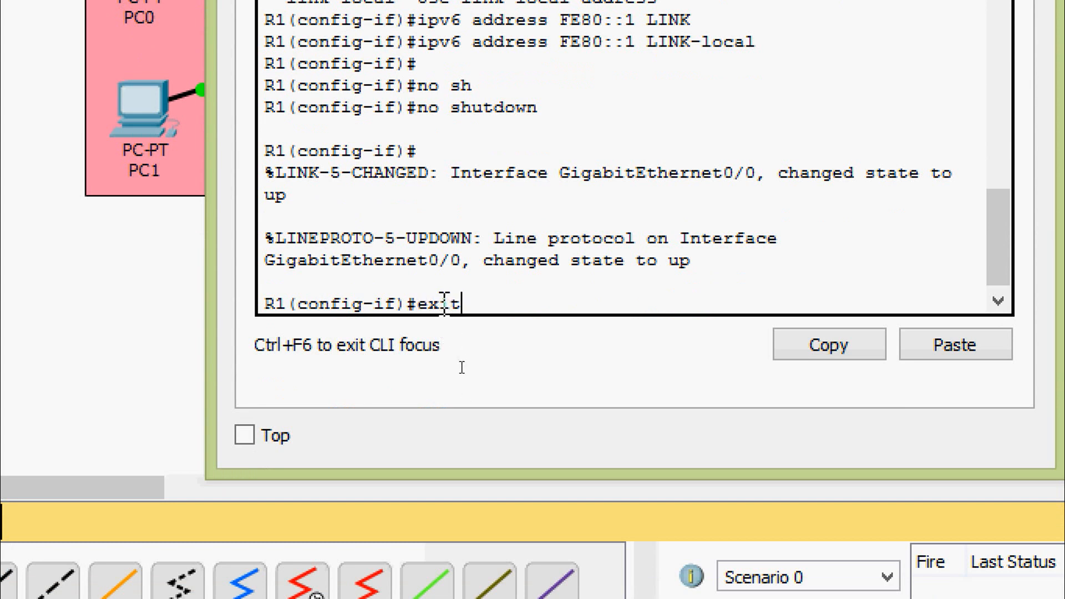
key("Return")
type("inter")
key("Tab")
type("g")
key("Tab")
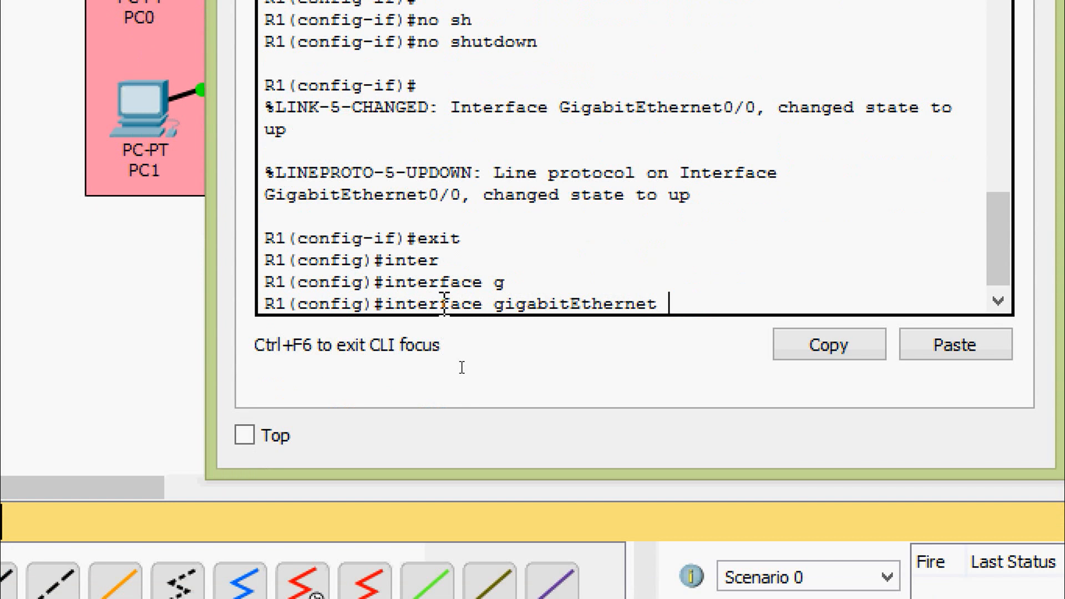
type("0/1")
key("Return")
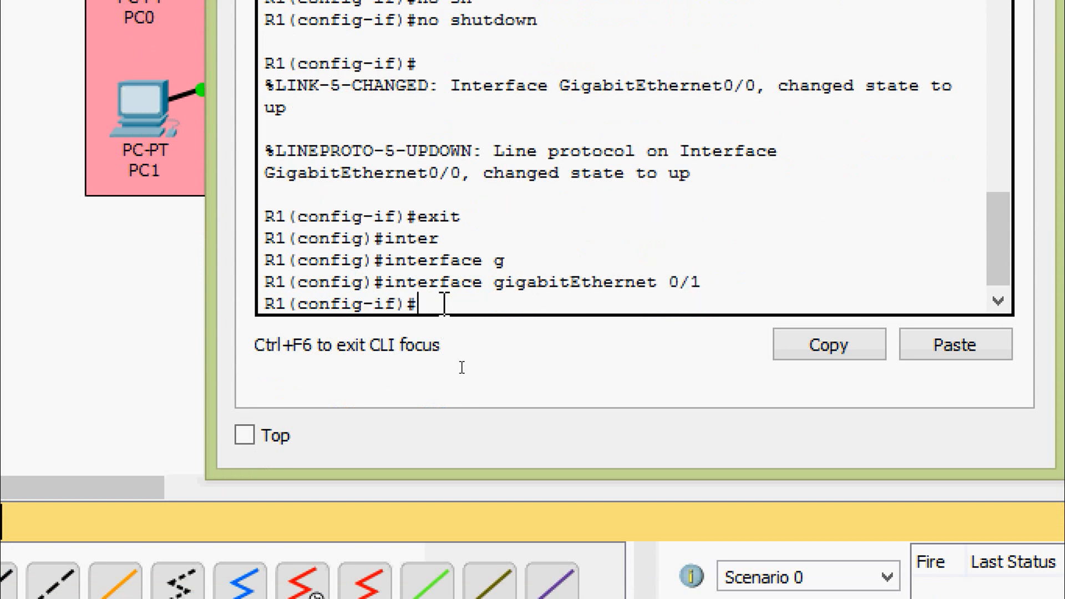
Assign FE80::1 as the link-local IPv6 address of GigabitEthernet 0/1 and return to privileged mode
type("ipv")
key("Tab")
type("ad")
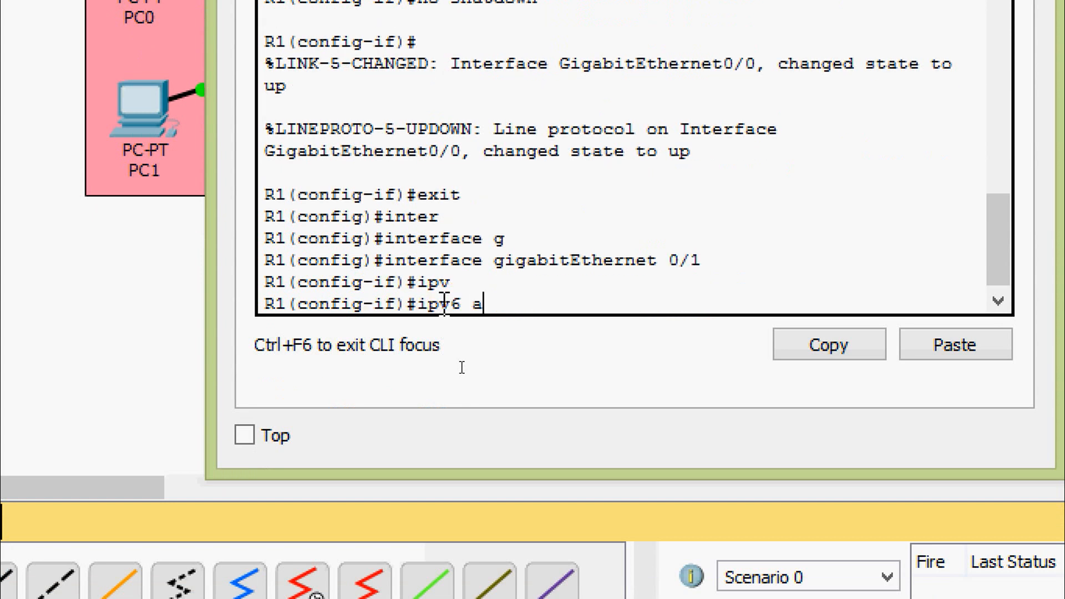
key("Tab")
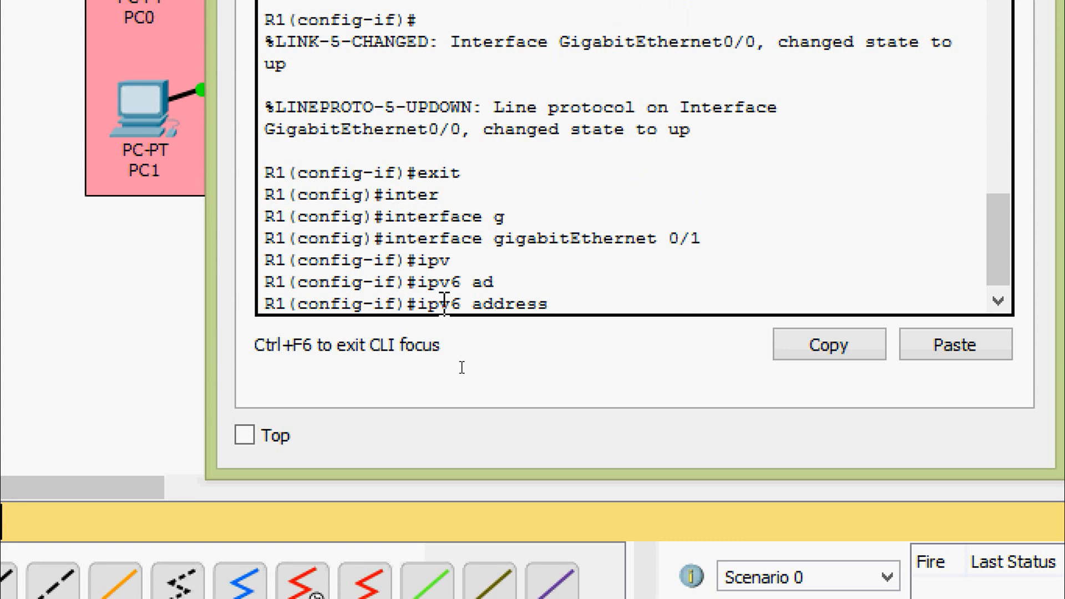
type("FE80::1")
type("?")
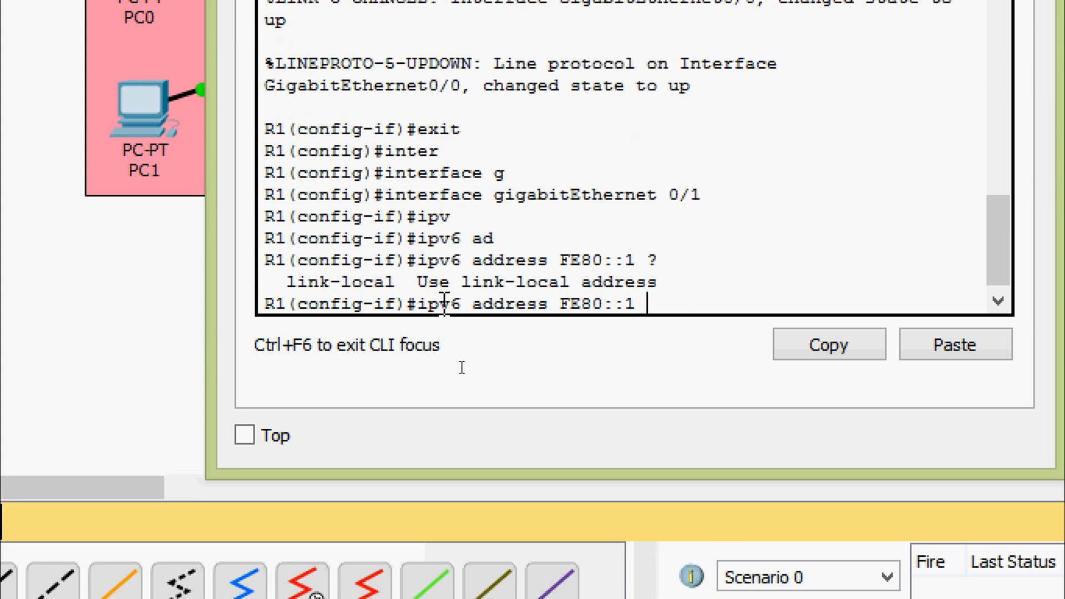
type(" link")
key("Tab")
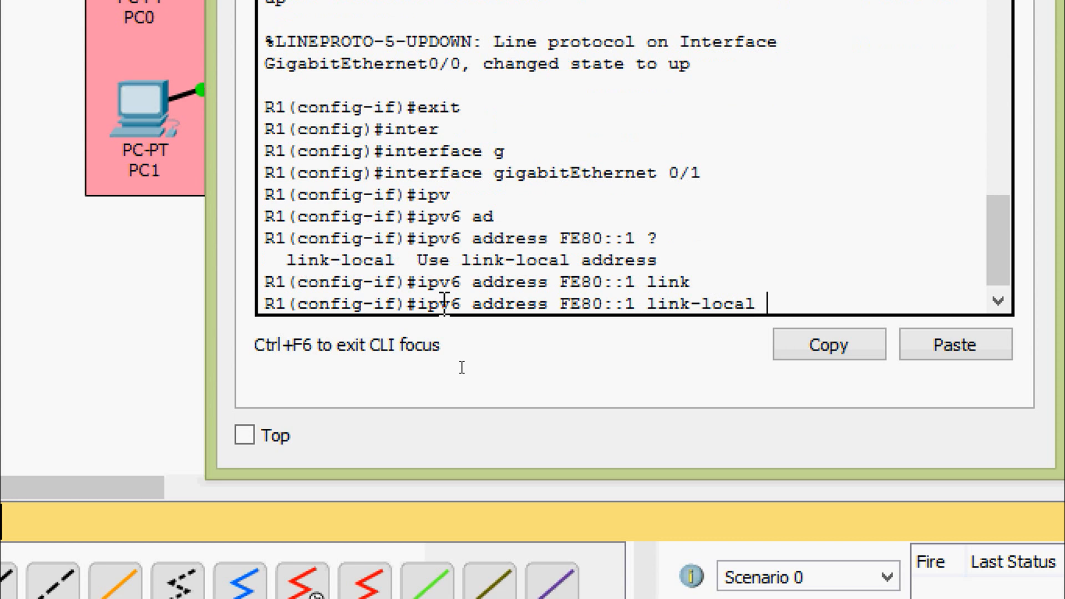
key("Return")
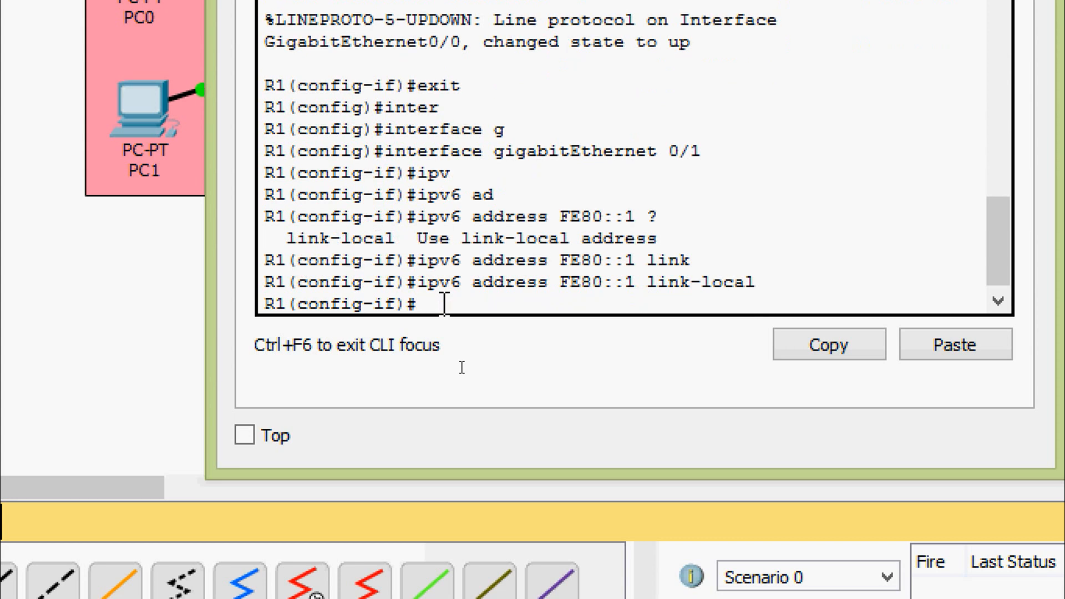
key("ctrl+z")
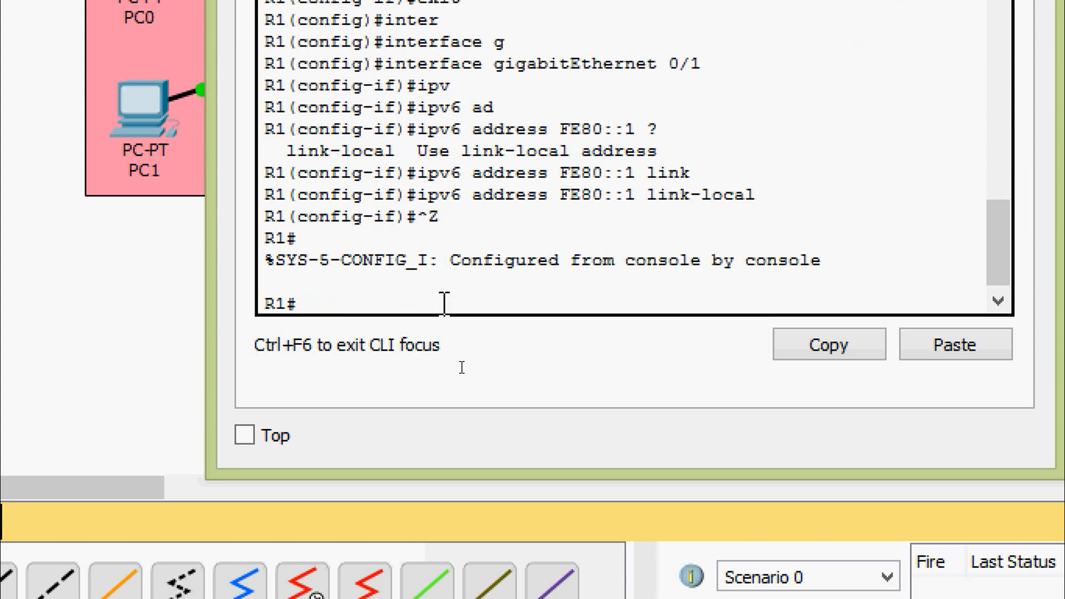
Go back through global configuration mode into the interface configuration of GigabitEthernet 0/1
type("conf")
key("Tab")
type("ter")
key("Tab")
key("Return")
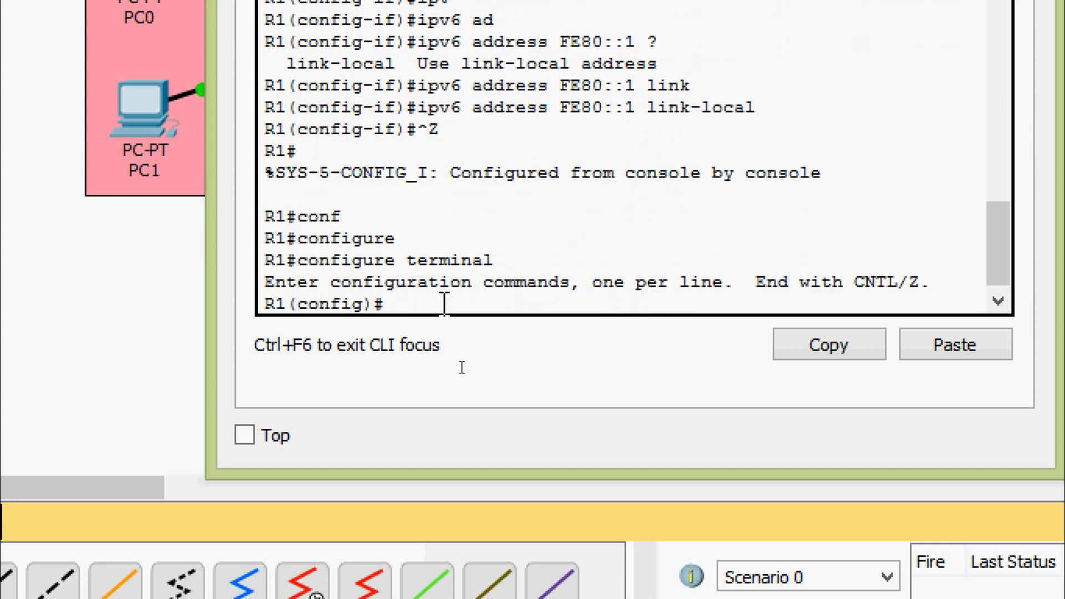
type("inter")
key("Tab")
type("g")
key("Tab")
type("0/1")
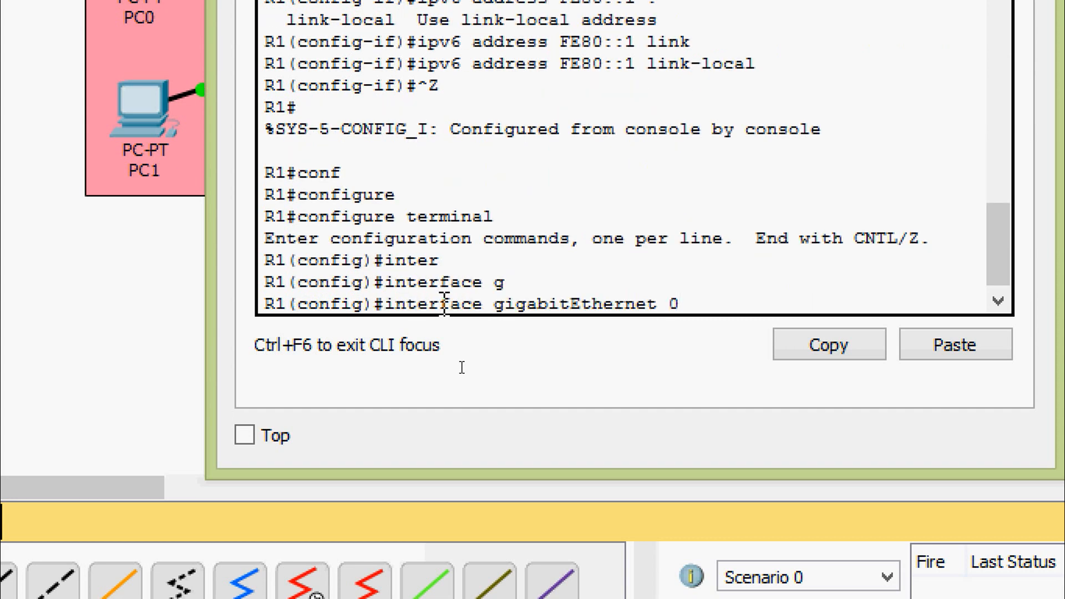
key("Return")
Enable GigabitEthernet 0/1 with the no shutdown command and end configuration mode
type("no sh")
key("Tab")
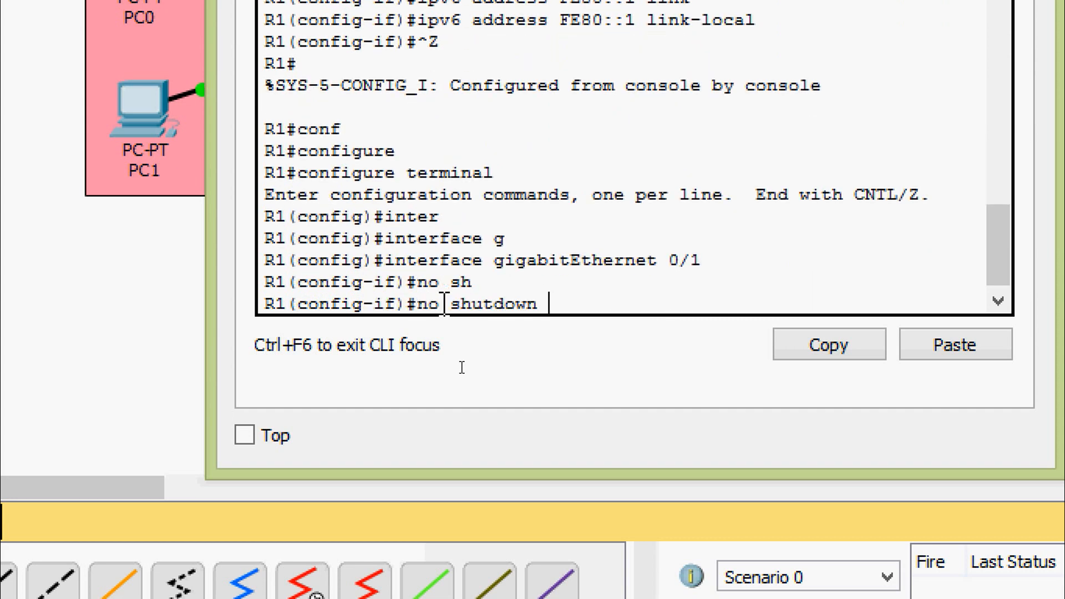
key("Return")
key("ctrl+z")
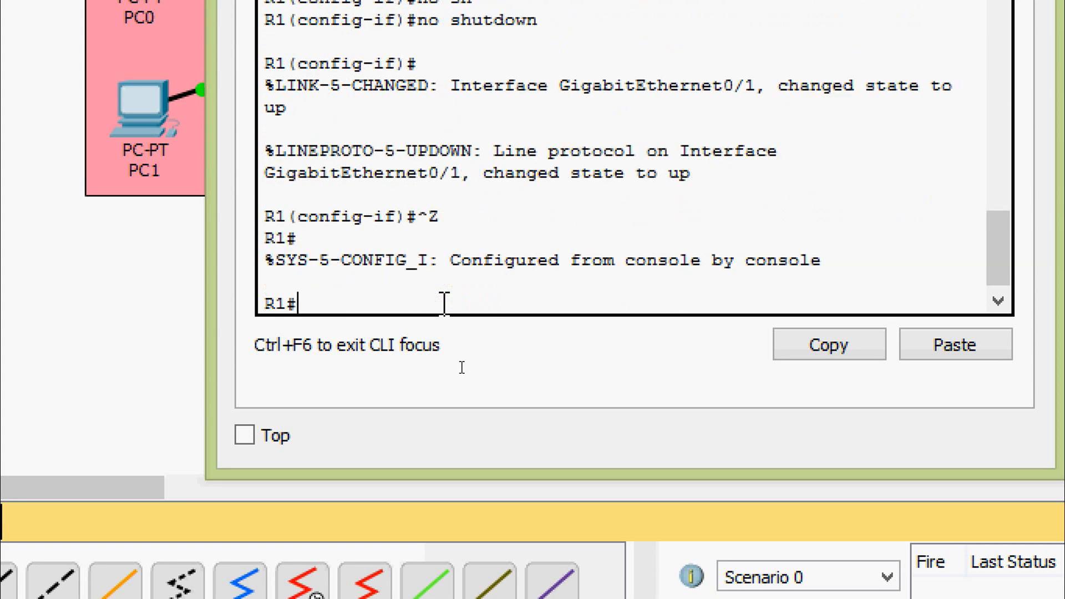
Save R1's running-config to startup-config, accepting the default destination filename
type("cop")
key("Tab")
type("r")
key("Tab")
type("st")
key("Tab")
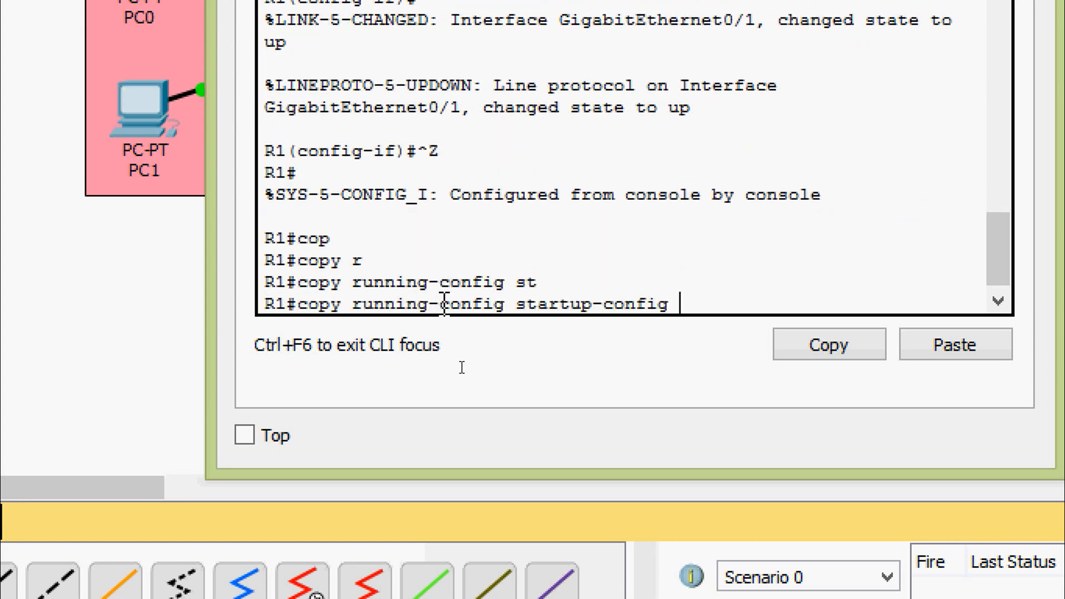
key("Return")
key("Return")
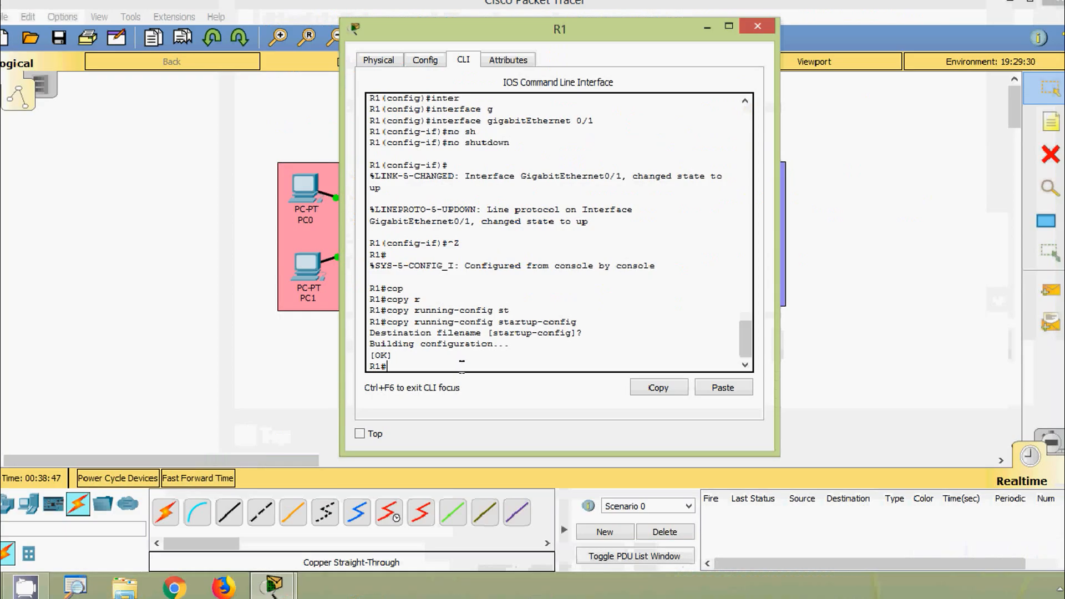
Reopen R1's CLI, display the running configuration and page to the GigabitEthernet interface sections
left_click(747, 39)
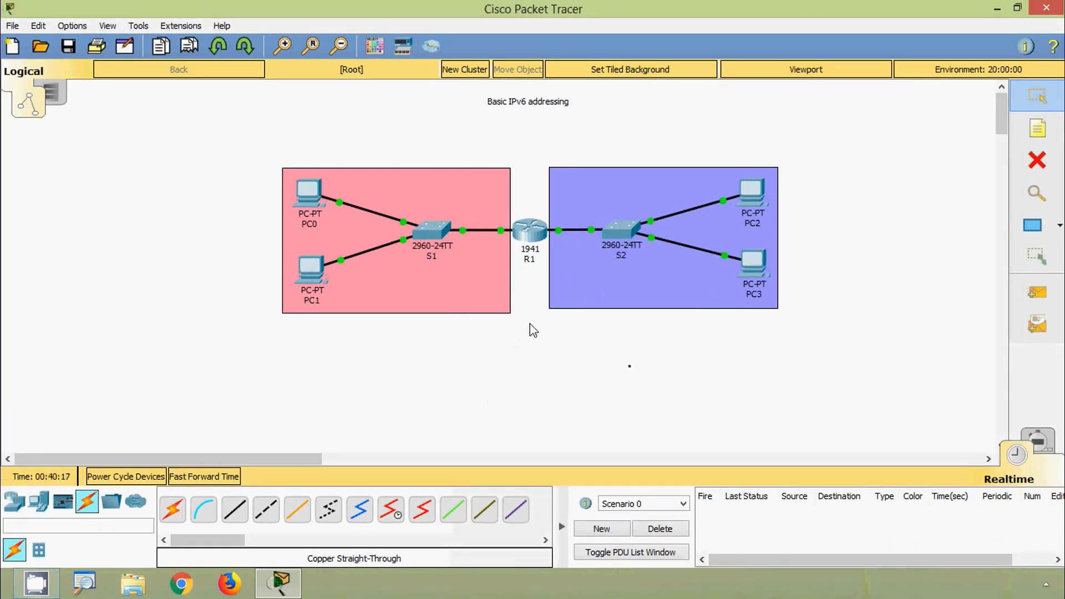
left_click(530, 230)
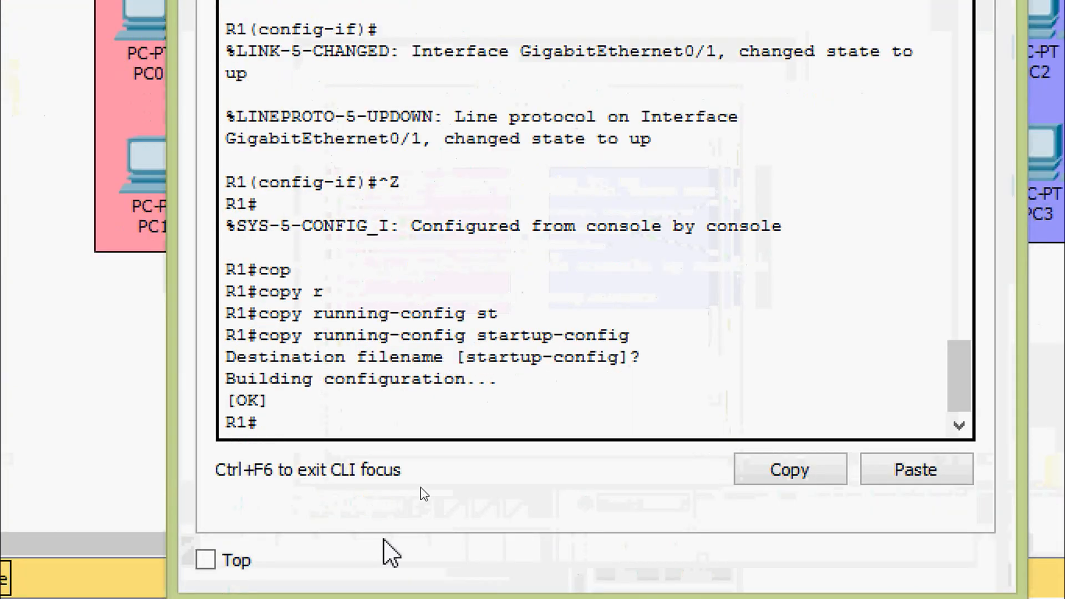
type("show run")
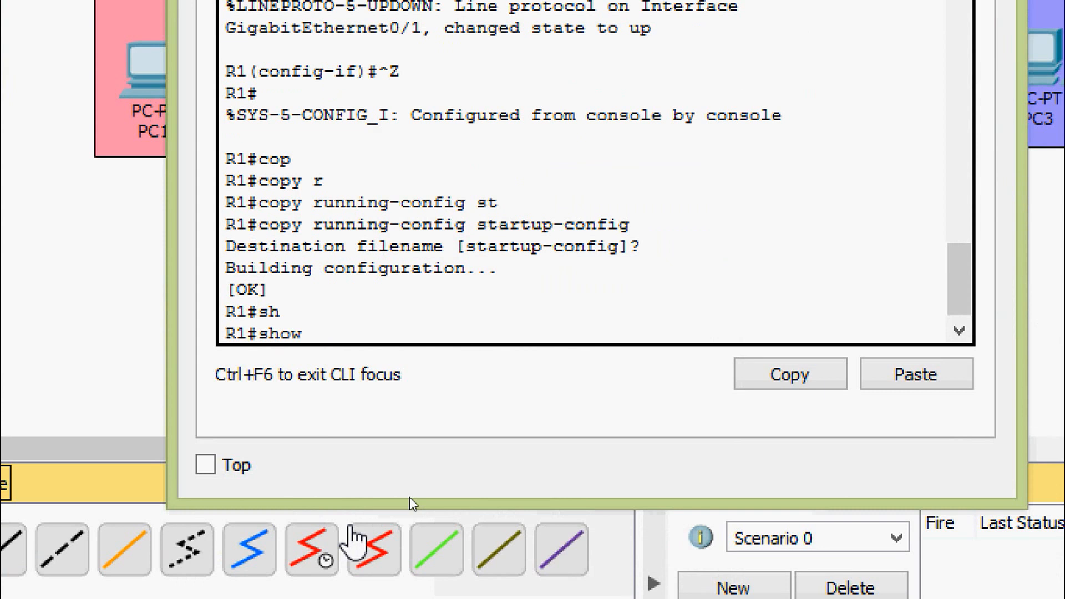
key("Return")
key("space")
key("space")
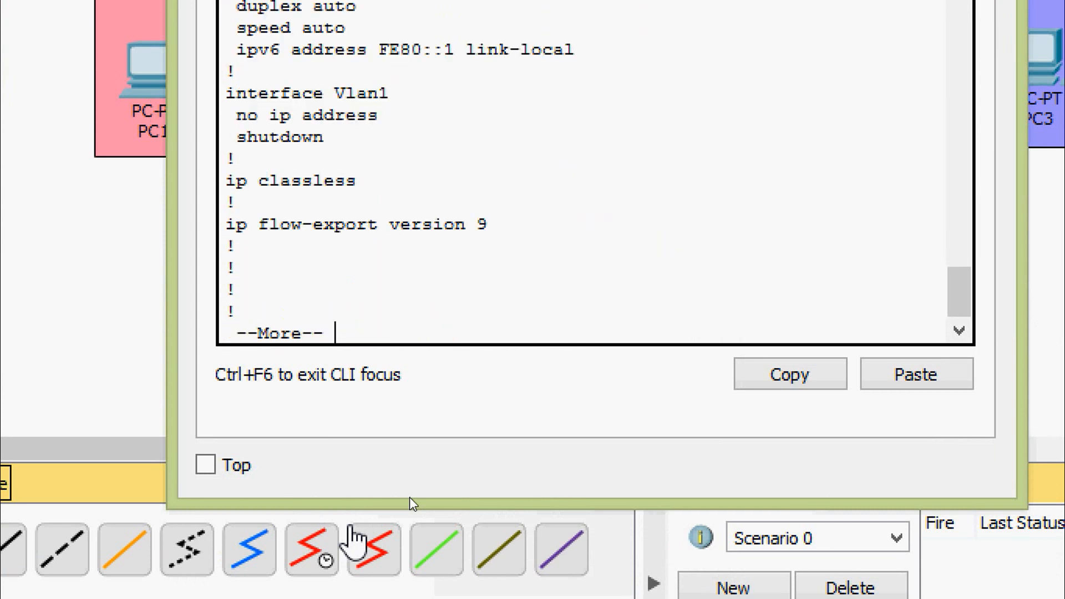
scroll(402, 252, "up", 3)
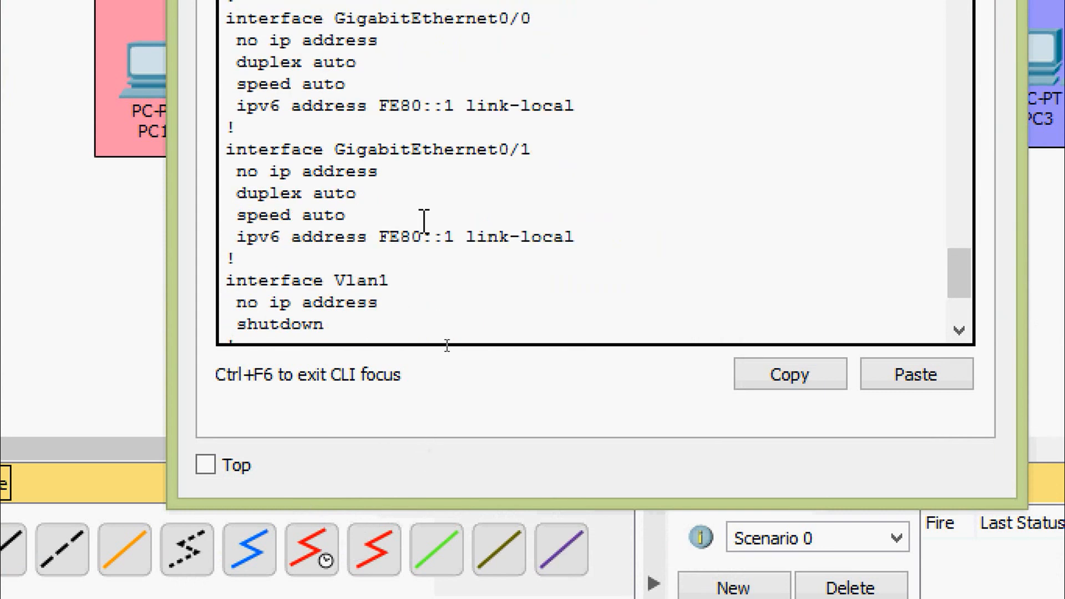
scroll(423, 221, "up", 3)
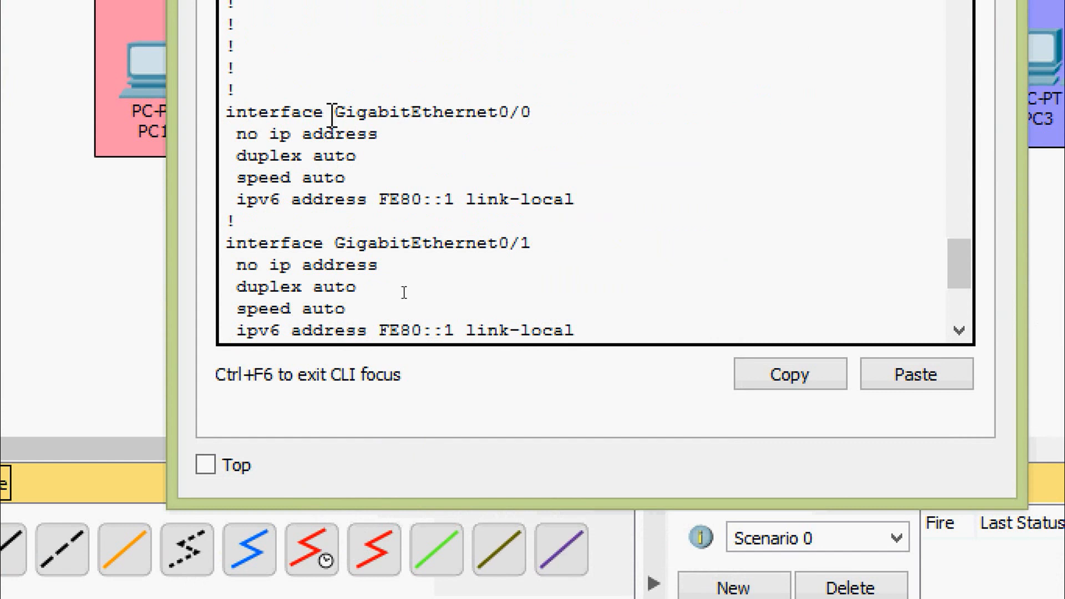
Examine the interface name, IPv4 address line and link-local IPv6 address line under GigabitEthernet0/0 in the running configuration
left_click_drag(325, 113, 572, 116)
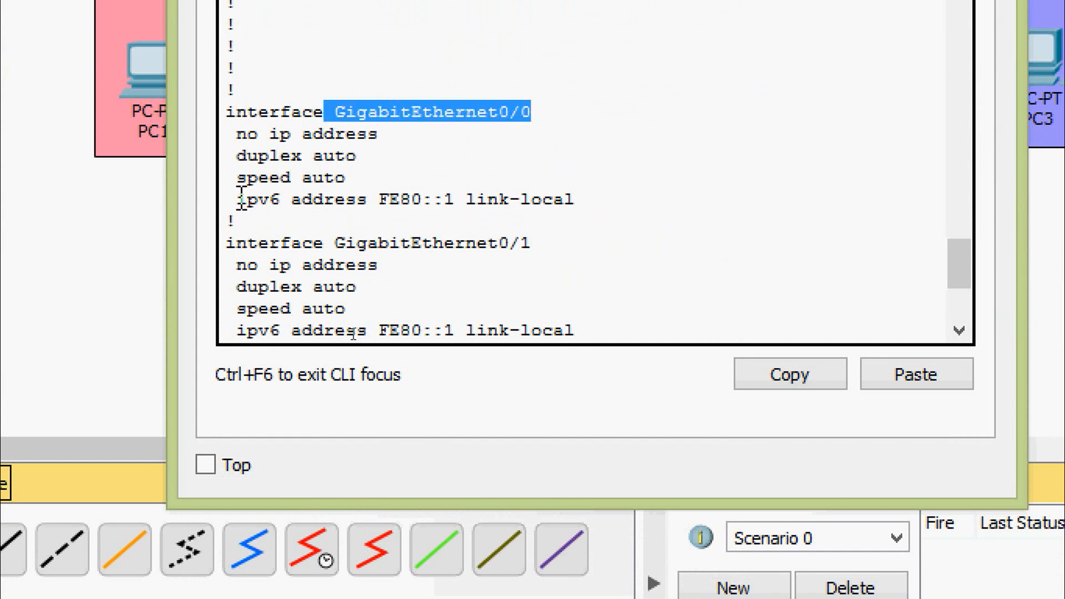
left_click_drag(237, 200, 582, 202)
left_click(403, 211)
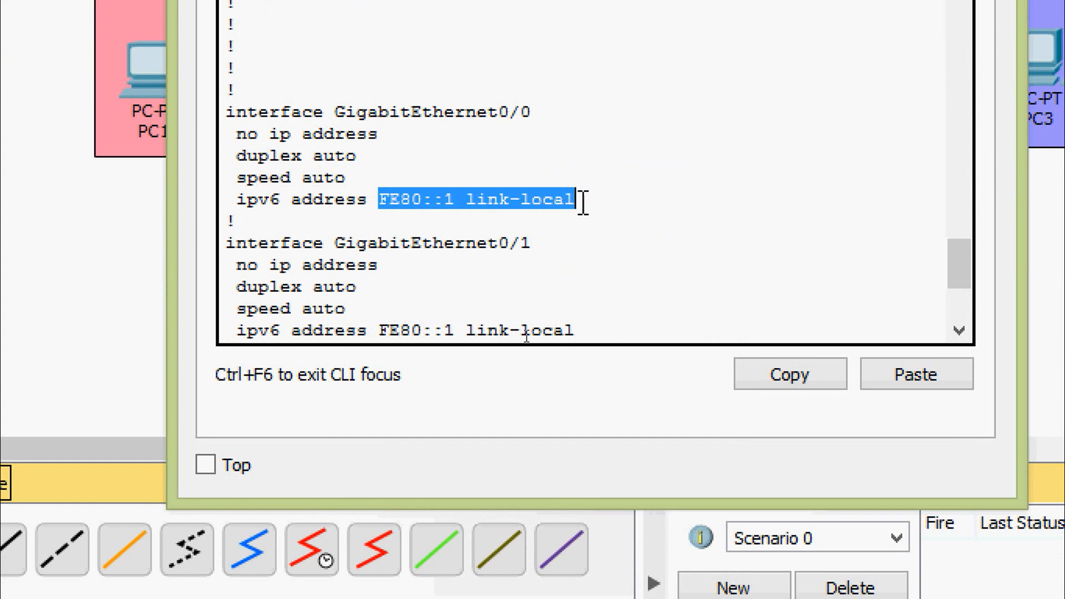
left_click_drag(232, 138, 369, 140)
left_click(309, 136)
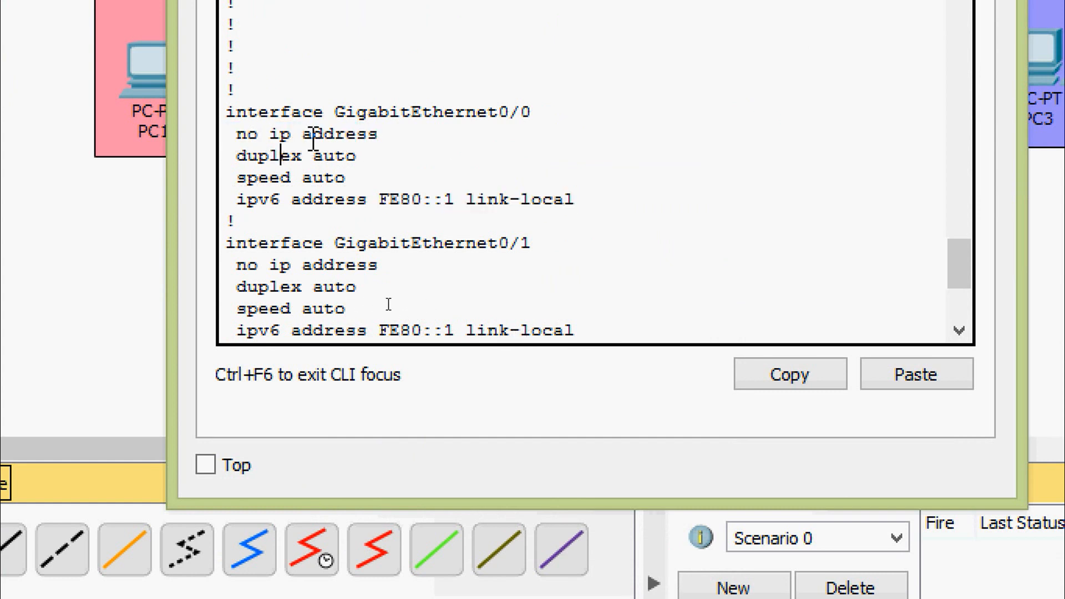
left_click_drag(230, 136, 407, 136)
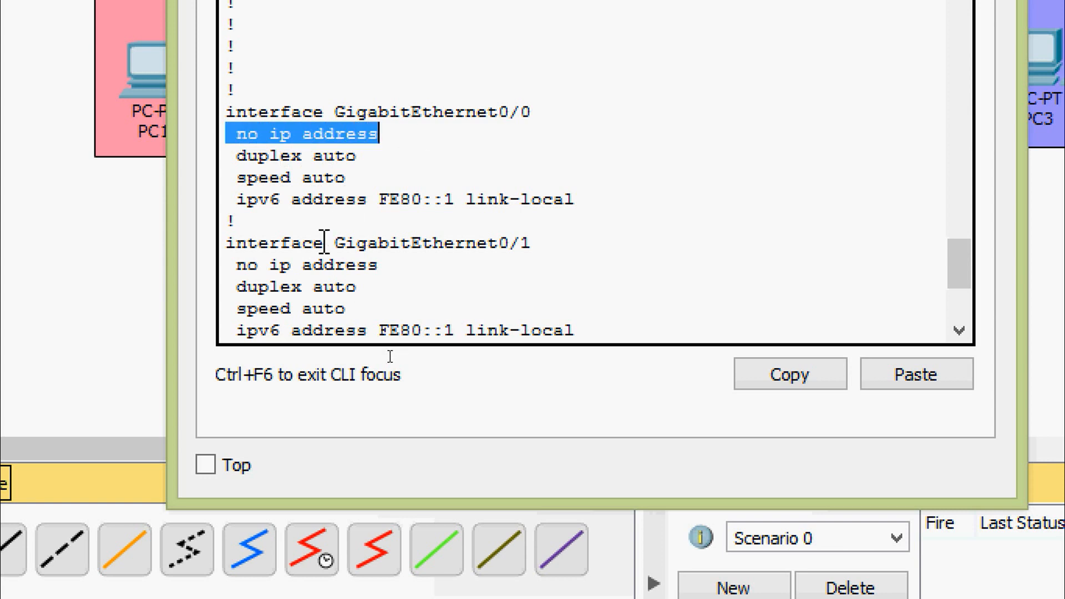
Examine the IPv4 address line and link-local IPv6 address line under GigabitEthernet0/1 in the running configuration
left_click_drag(335, 247, 561, 245)
left_click(233, 261)
left_click_drag(235, 260, 380, 264)
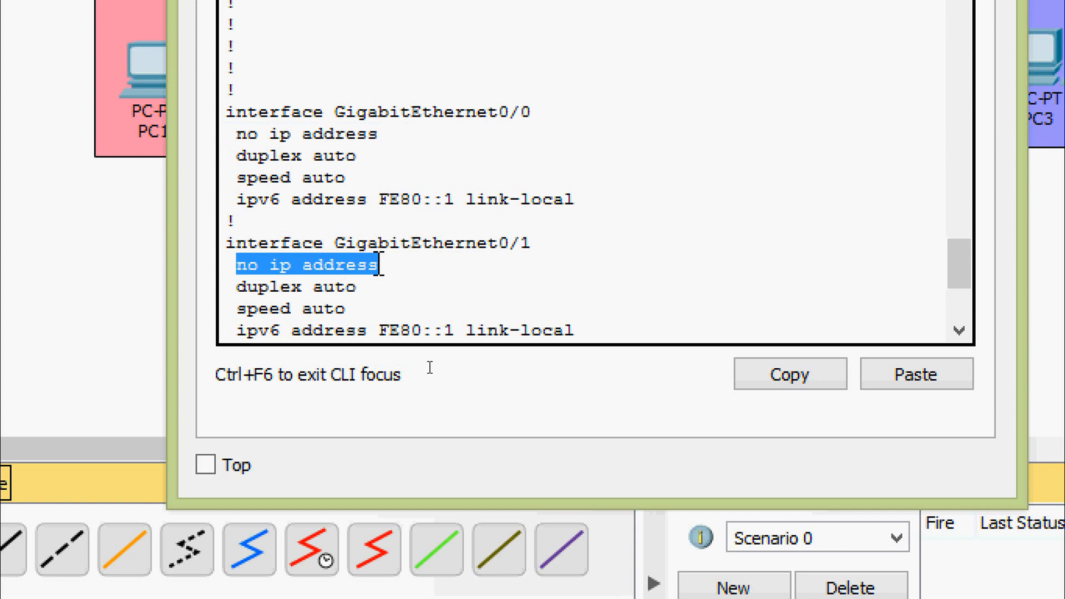
scroll(409, 283, "down", 2)
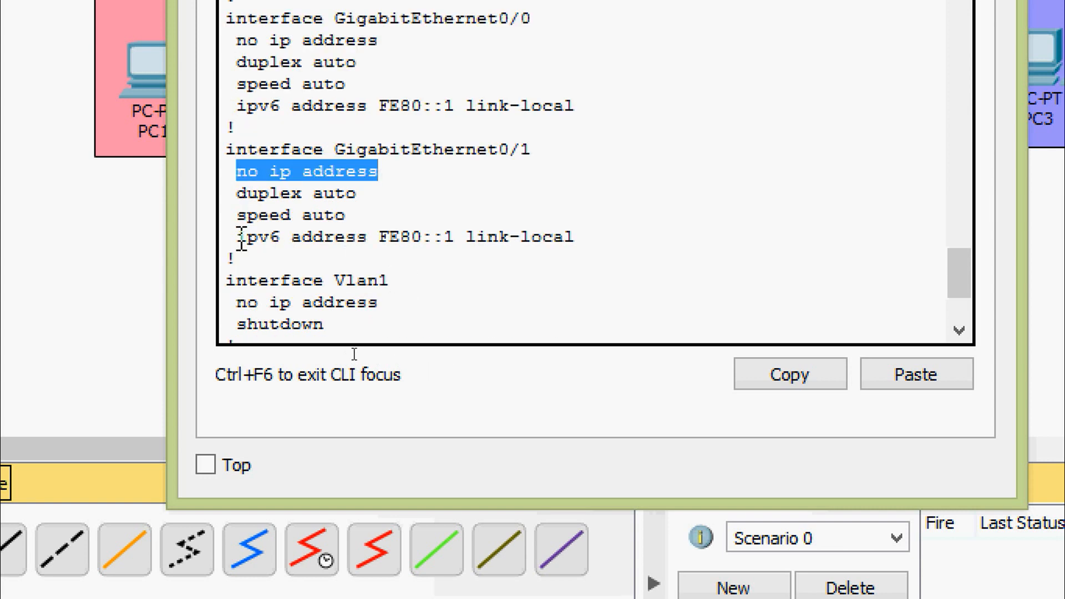
left_click_drag(237, 238, 359, 241)
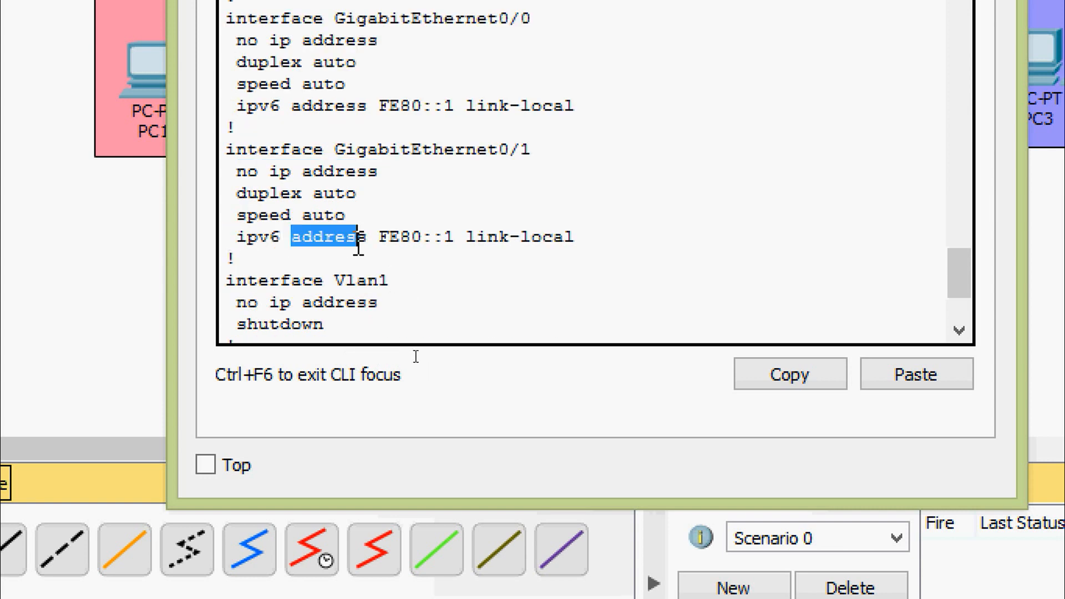
left_click_drag(456, 239, 538, 238)
left_click(449, 239)
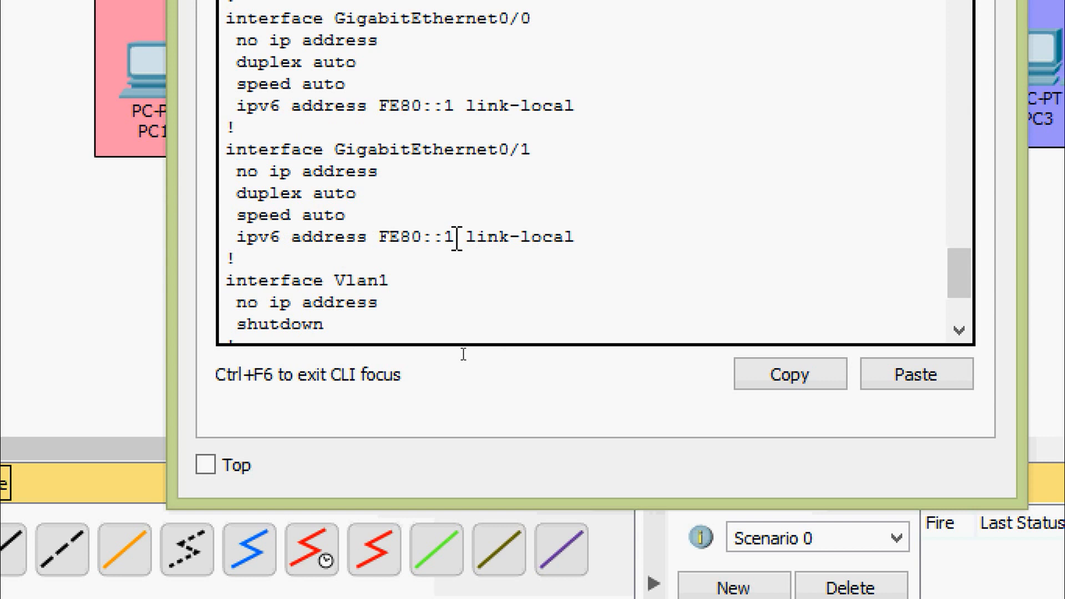
left_click_drag(450, 238, 366, 239)
left_click(431, 248)
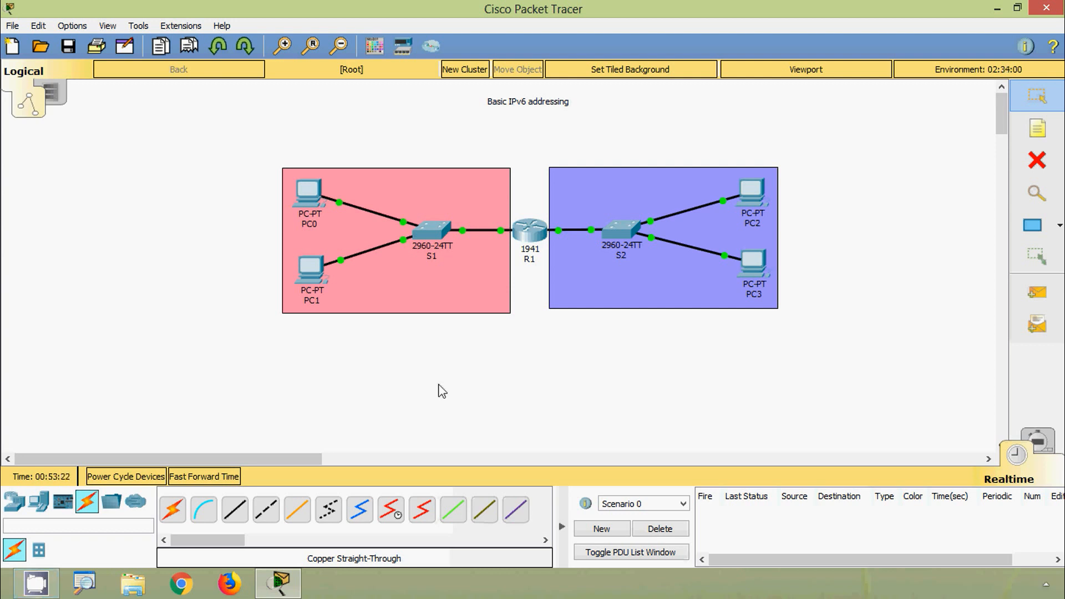
Open R1's CLI and go through privileged mode into global configuration mode
left_click(526, 238)
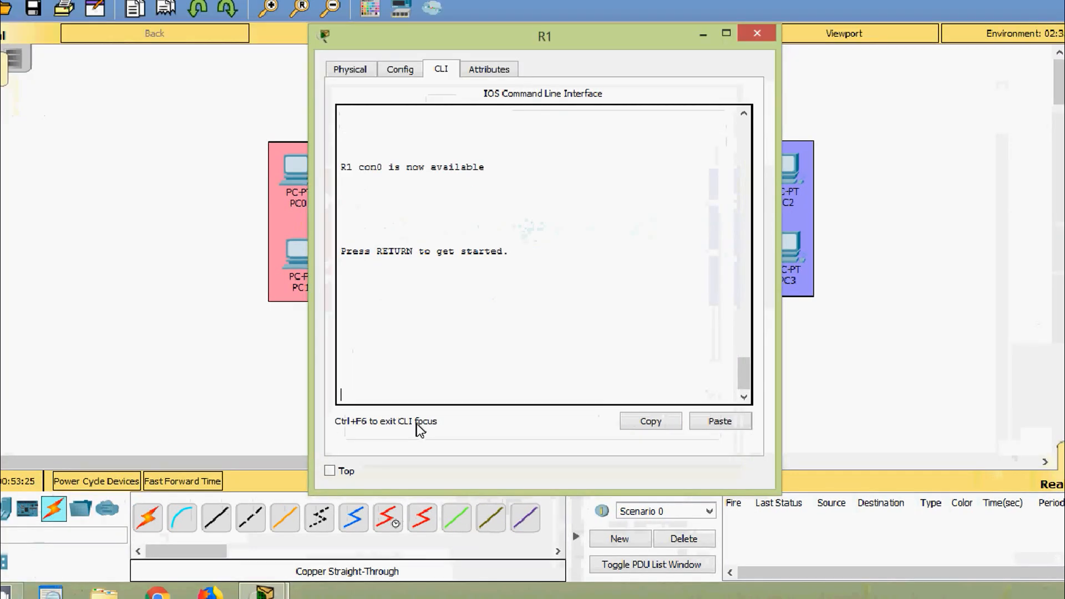
key("Return")
type("ena")
key("Tab")
key("Return")
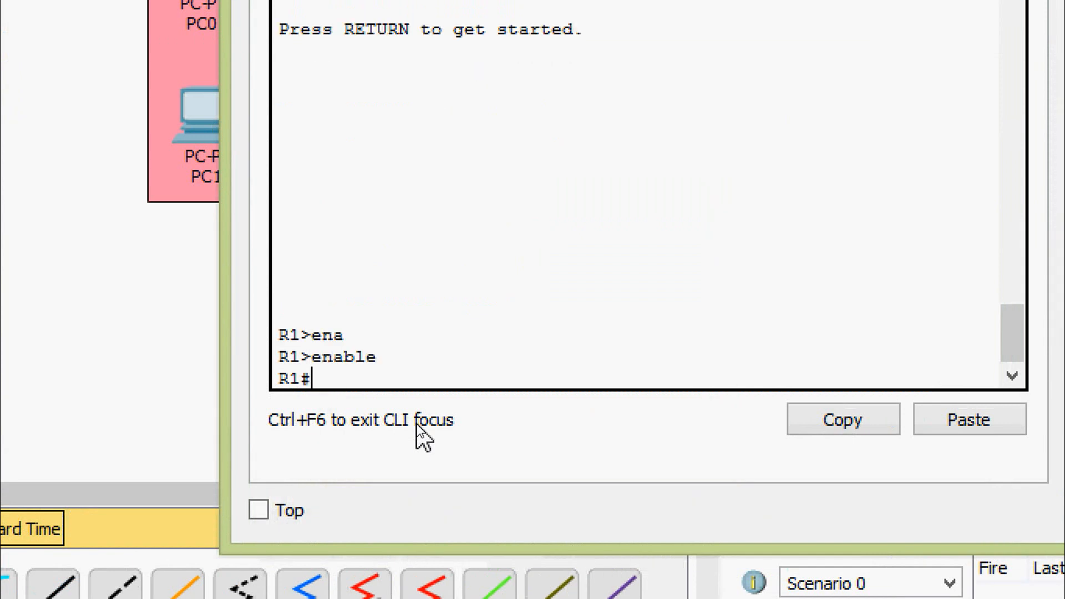
type("conf")
key("Tab")
type("terminal")
key("Return")
key("Return")
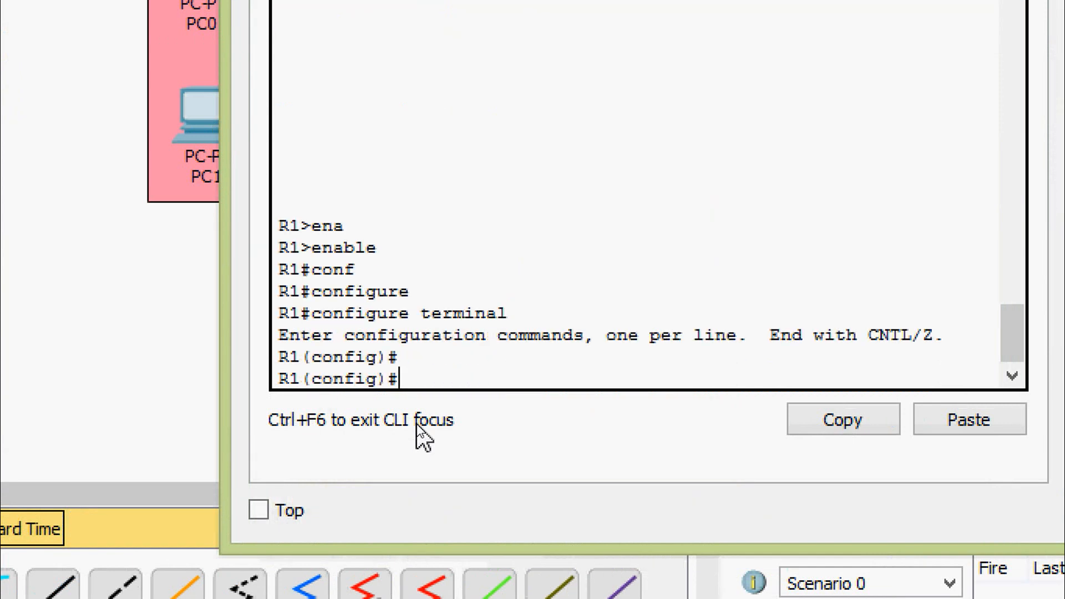
Enable IPv6 routing on R1 with the ipv6 unicast-routing command
type("ipv")
key("Tab")
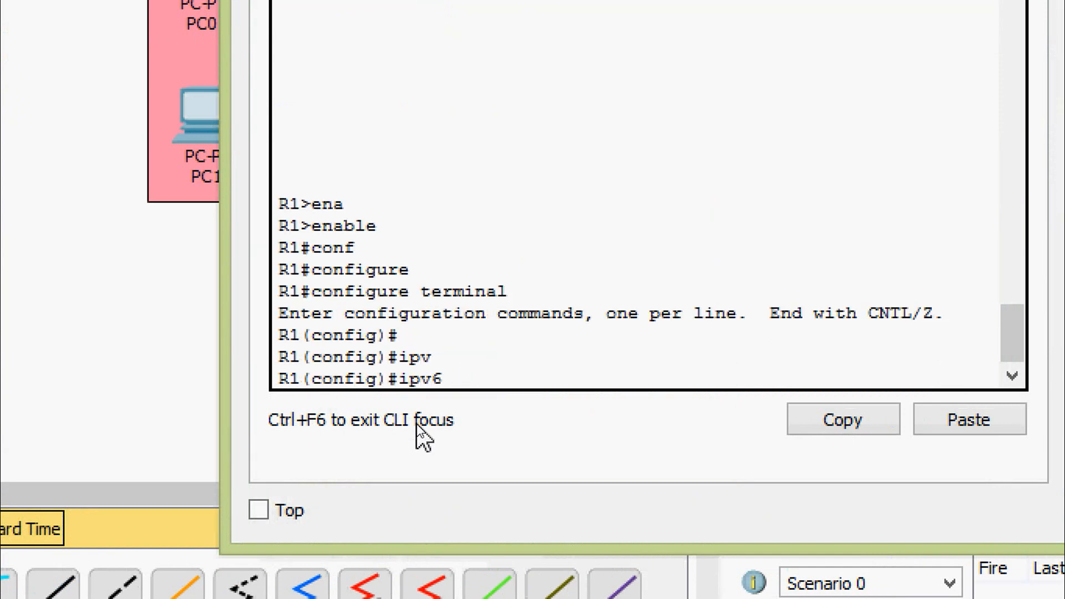
type("uni")
key("Tab")
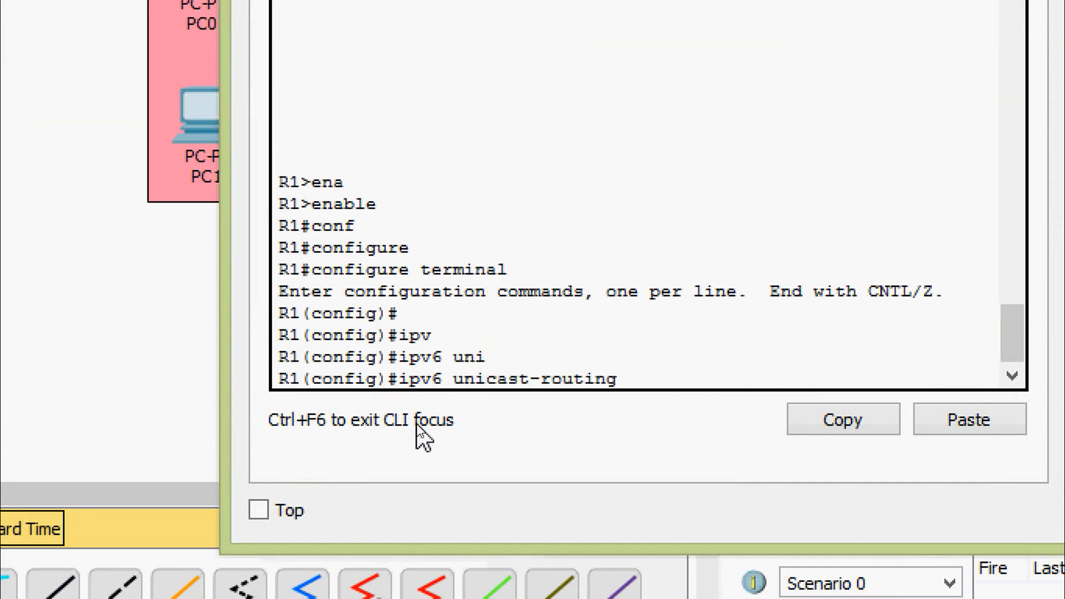
key("Return")
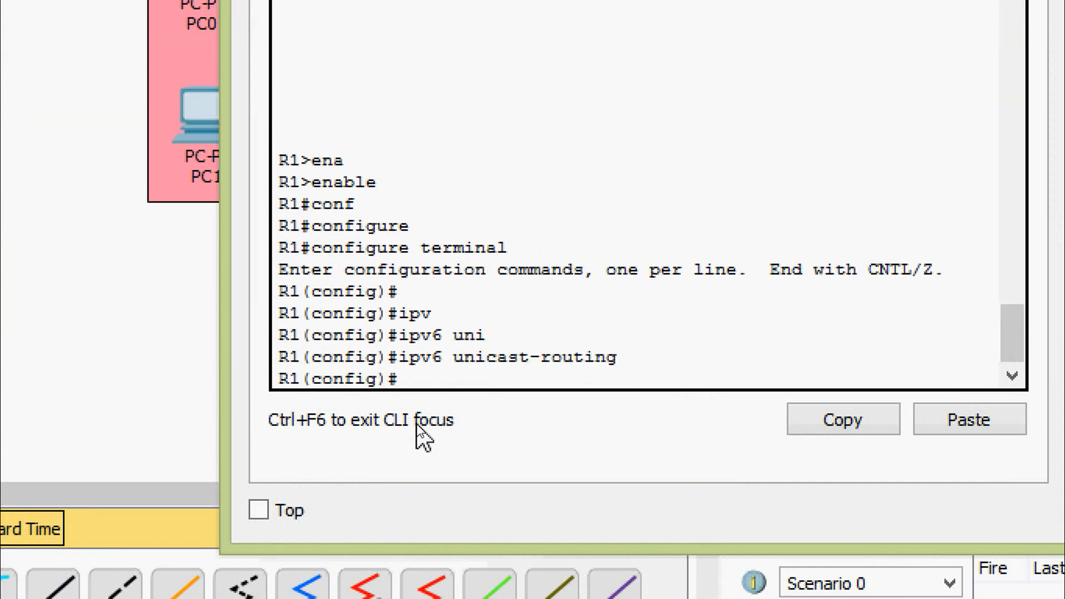
End configuration mode, save R1's running-config to startup-config with the default destination filename, and close the router window
key("ctrl+z")
type("cop")
key("Tab")
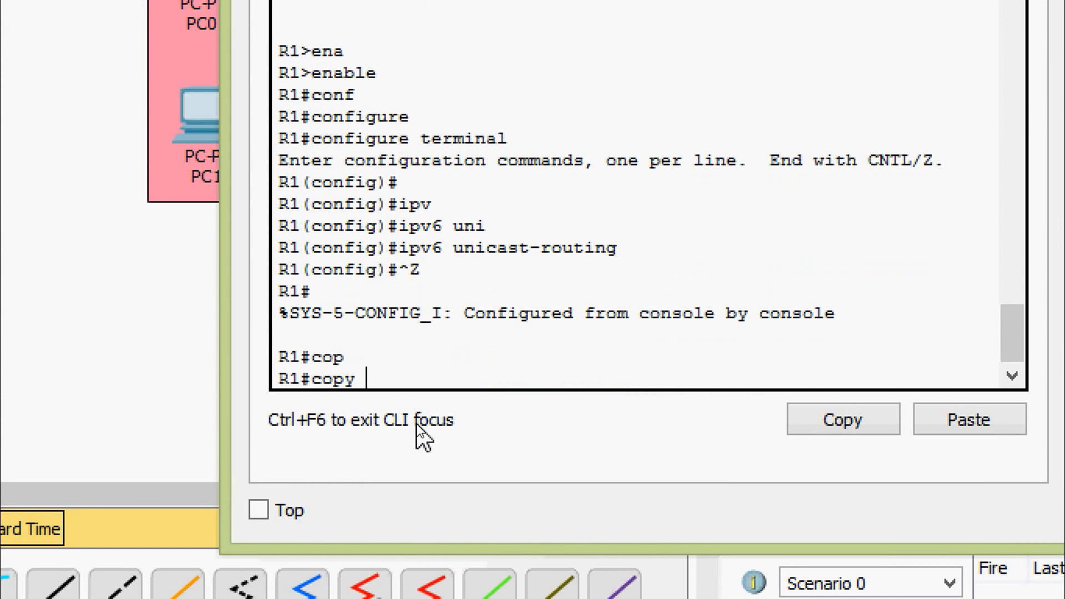
type("r")
key("Tab")
type("st")
key("Tab")
key("Return")
key("Return")
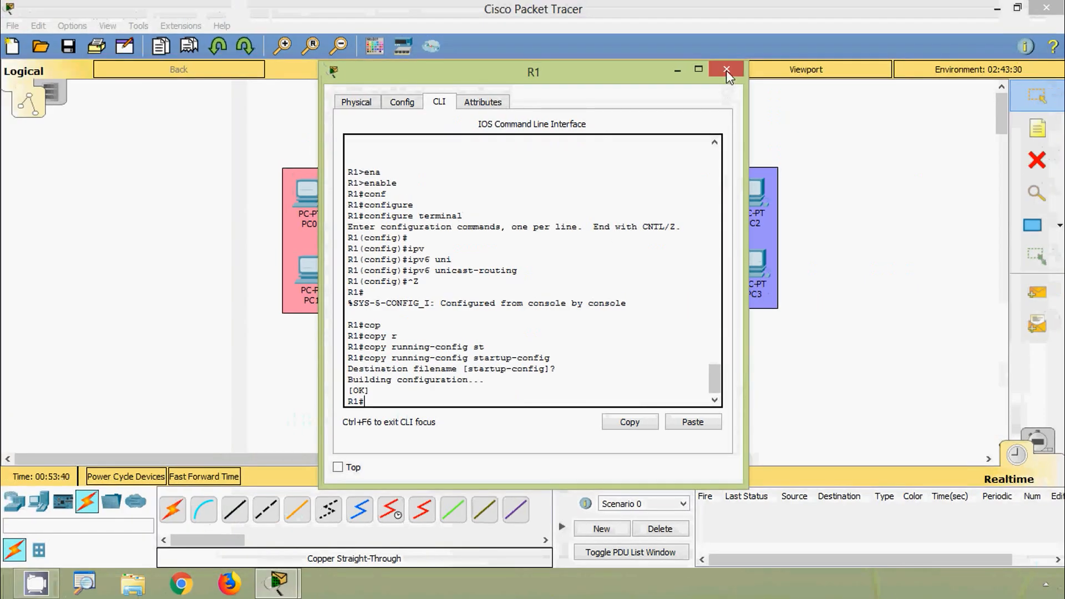
left_click(727, 71)
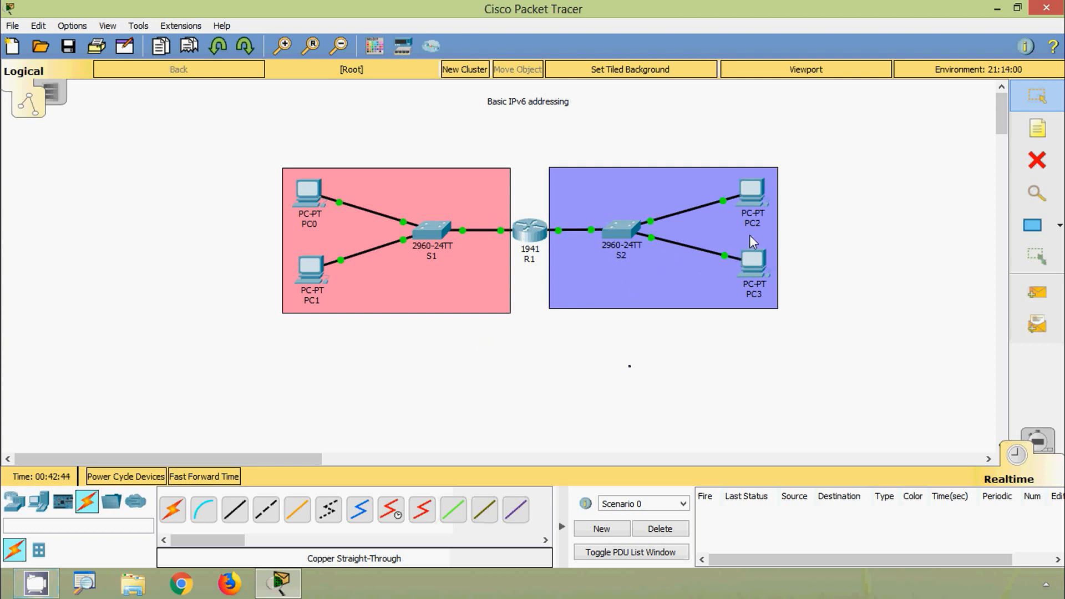
Copy PC2's link-local IPv6 address from its IP Configuration and close PC2's window
left_click(753, 194)
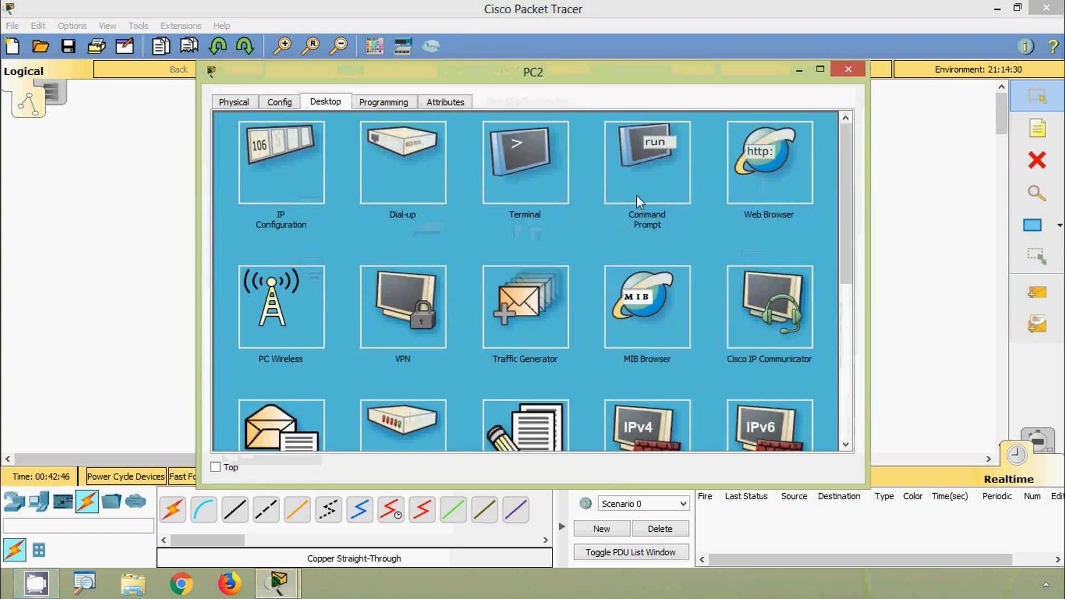
left_click(256, 149)
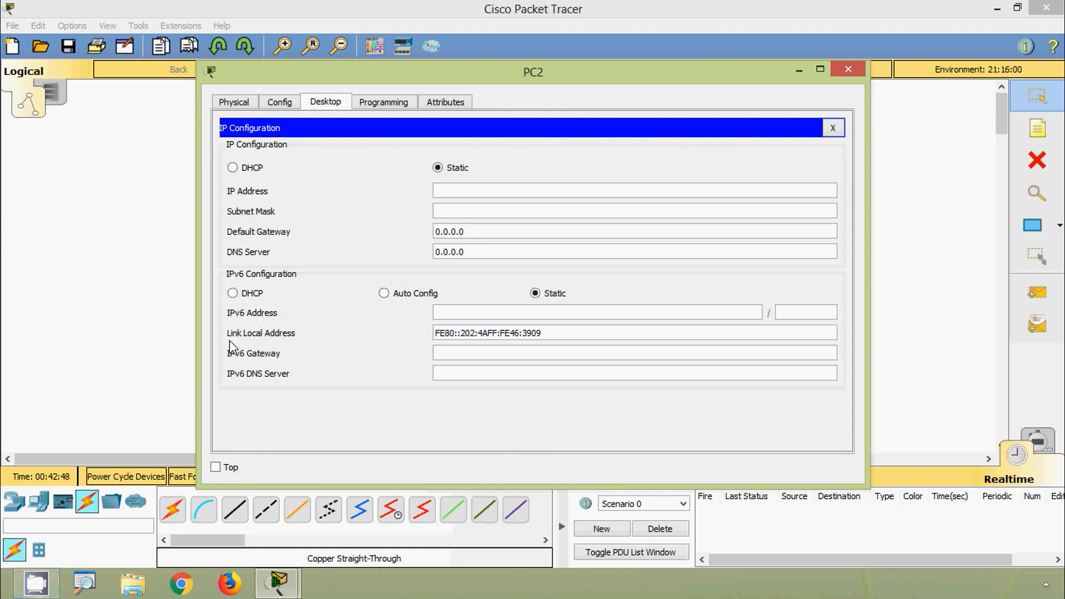
left_click_drag(550, 333, 430, 336)
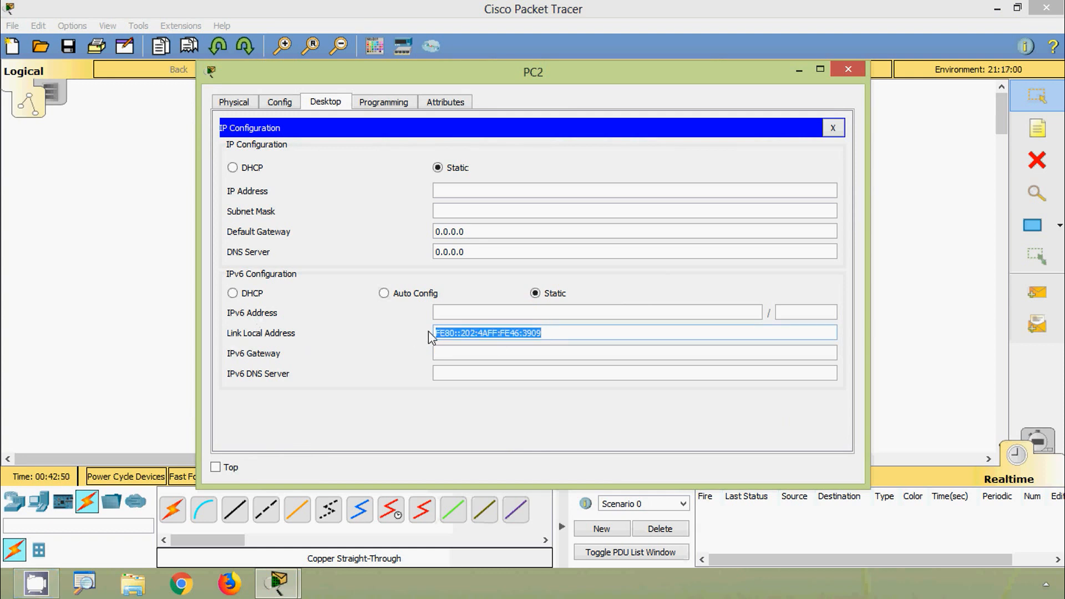
right_click(436, 333)
left_click(480, 401)
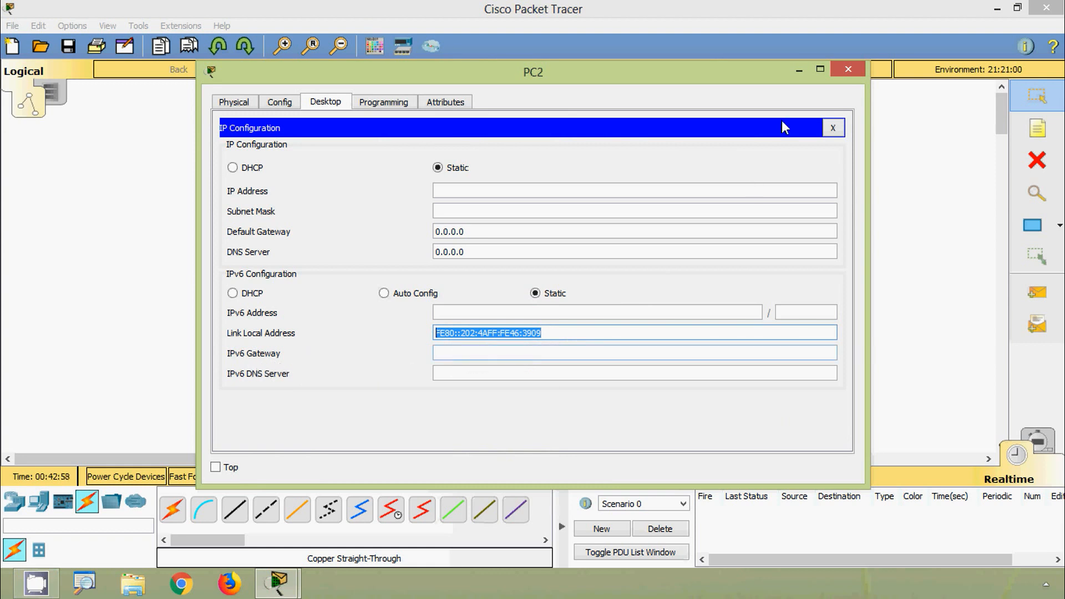
left_click(848, 69)
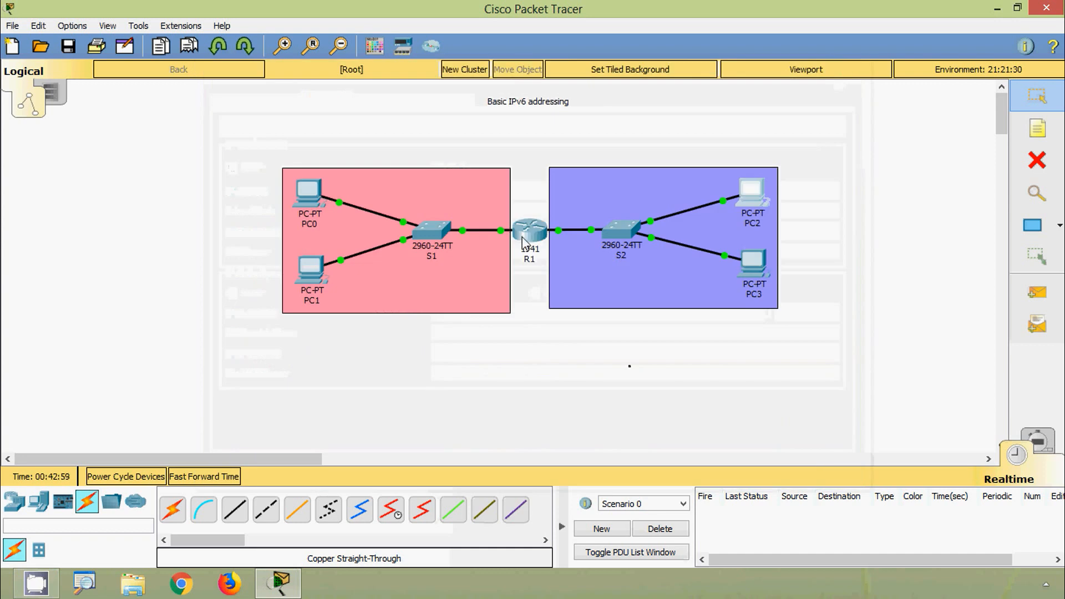
Ping PC2's link-local address FE80::202:4AFF:FE46:3909 from PC0's Command Prompt, then close PC0's window
left_click(308, 199)
left_click(633, 160)
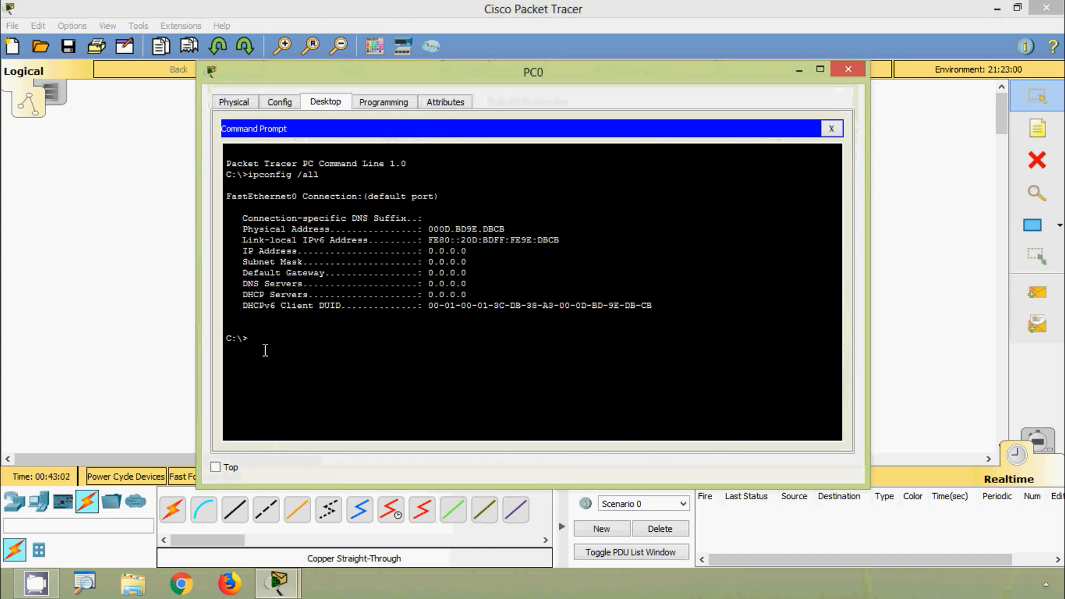
type("ping")
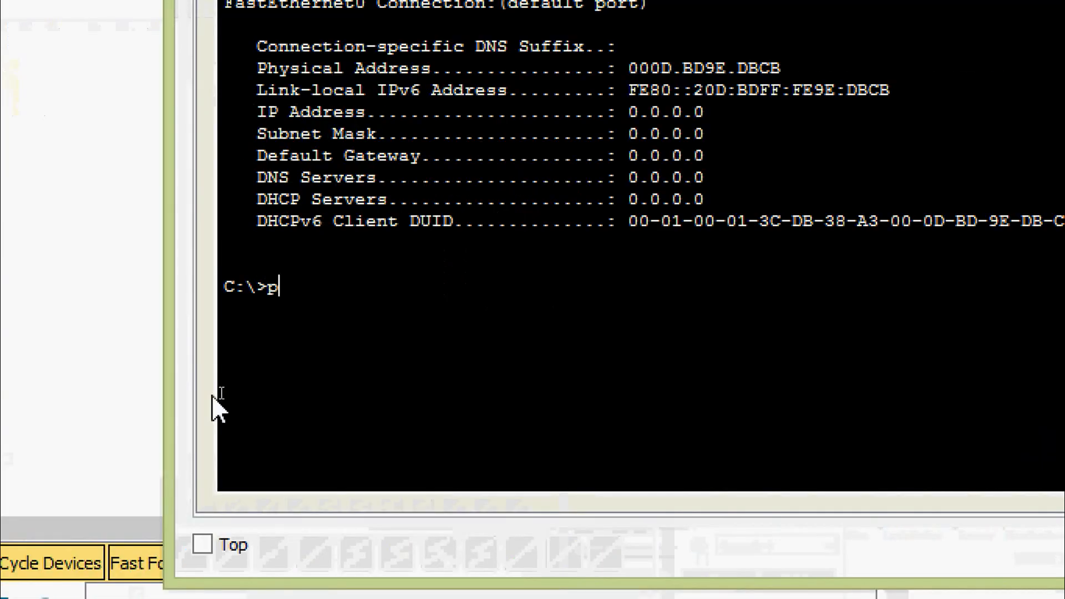
right_click(344, 285)
left_click(411, 340)
key("Return")
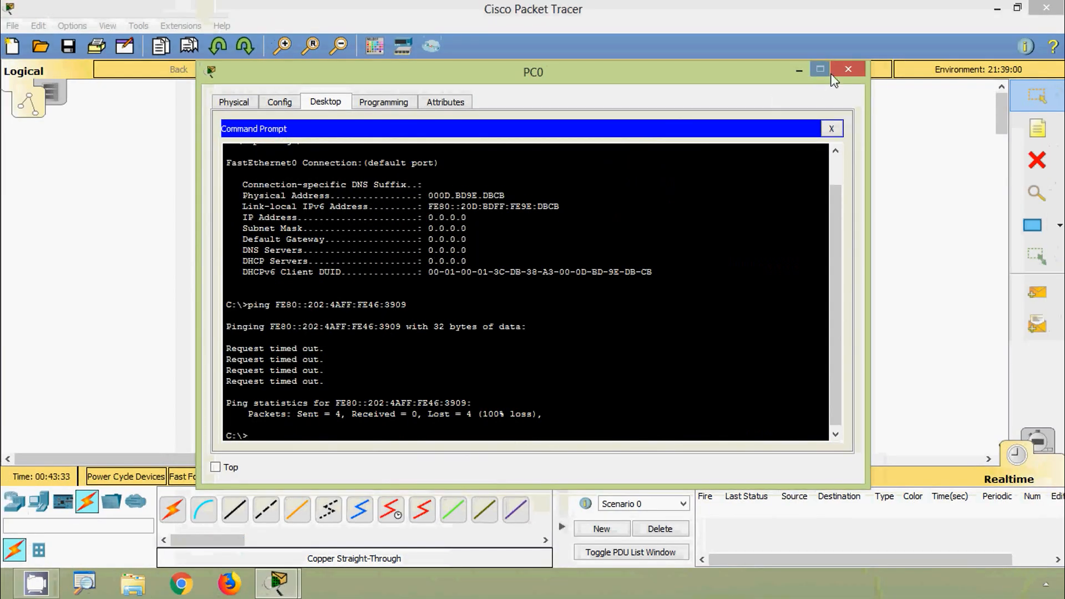
left_click(848, 70)
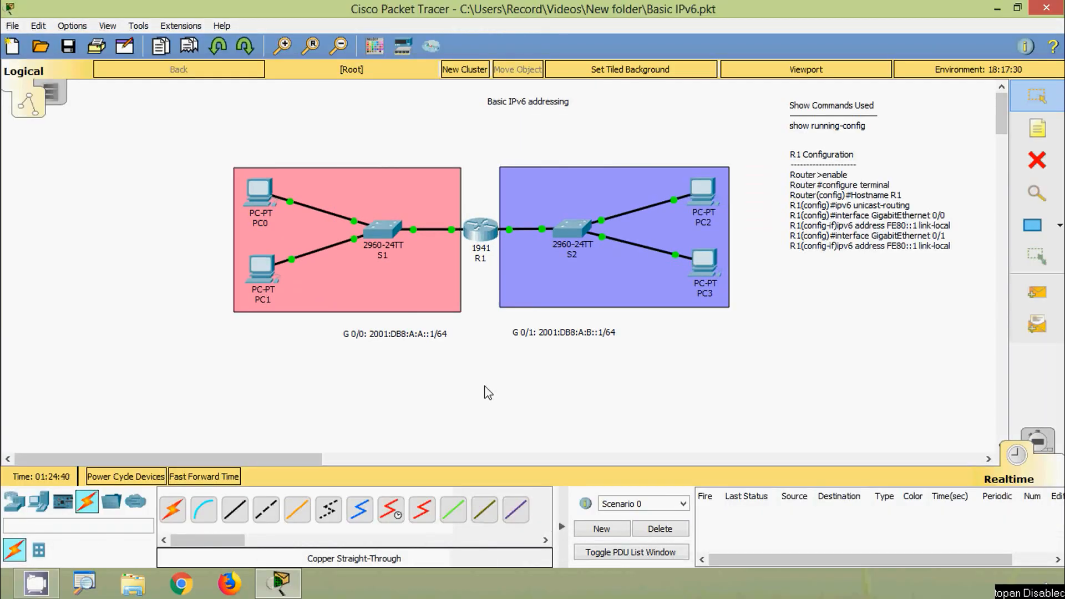
Open R1's command line, enter privileged mode, and enter global configuration mode with configure terminal
left_click(480, 230)
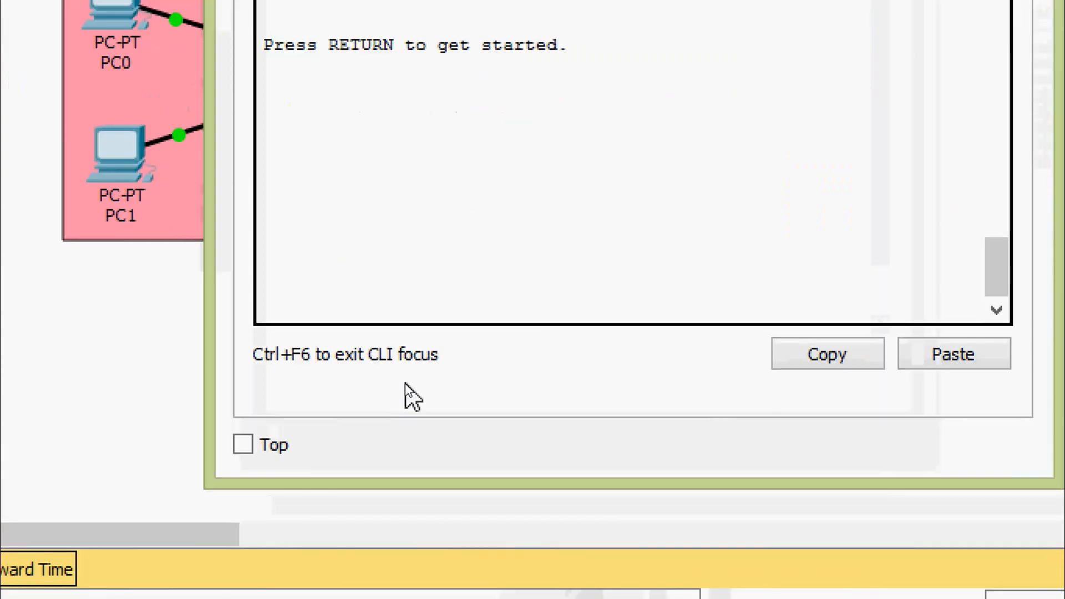
key("Return")
type("ena")
key("Tab")
key("Return")
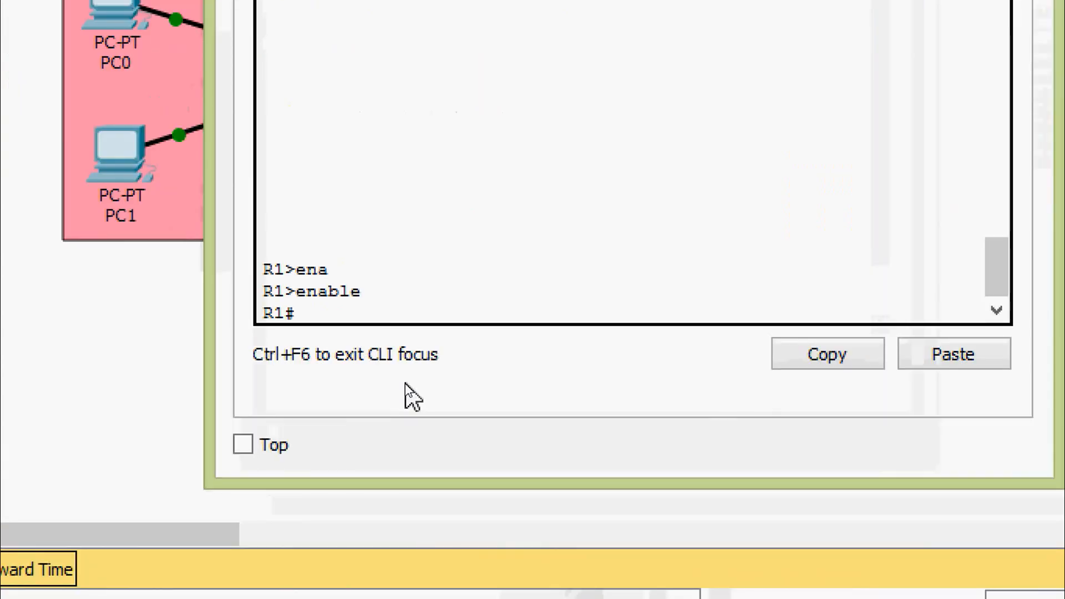
type("conf")
key("Tab")
key("Tab")
type("terminal")
key("Tab")
key("Return")
Enter interface configuration mode for R1's GigabitEthernet 0/0
type("inter")
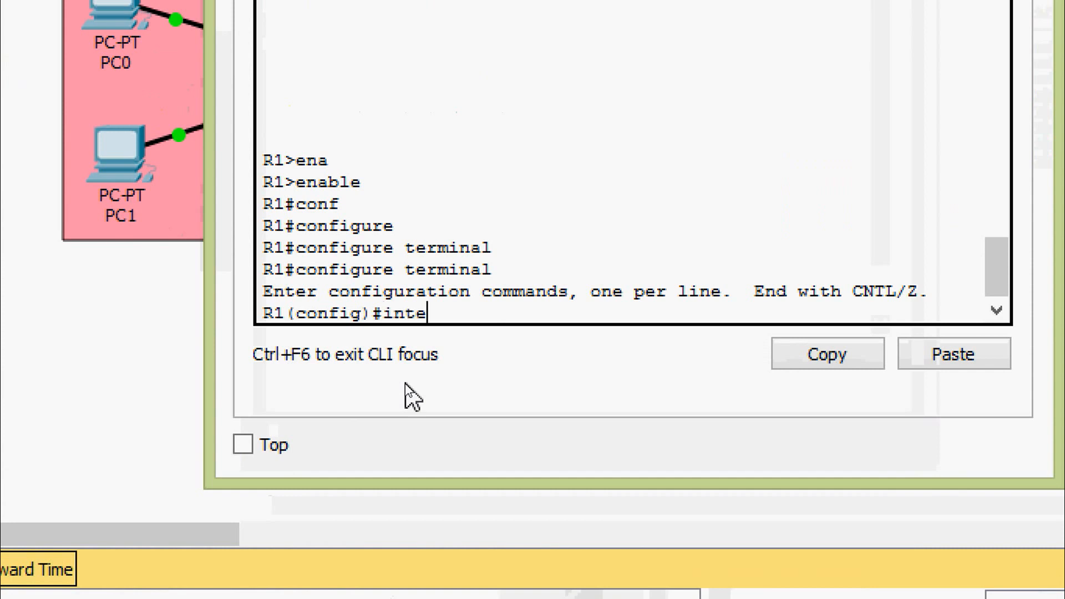
key("Tab")
type("g")
key("Tab")
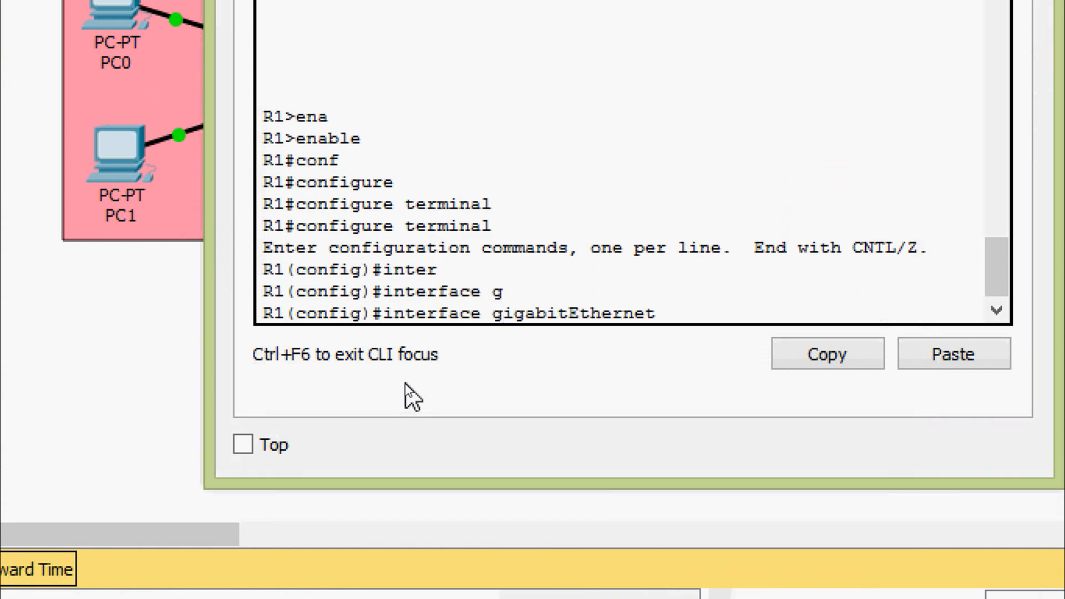
type("0/0")
key("Return")
Assign the global IPv6 address 2001:DB8:A:A::1/64 to GigabitEthernet 0/0
type("ipv")
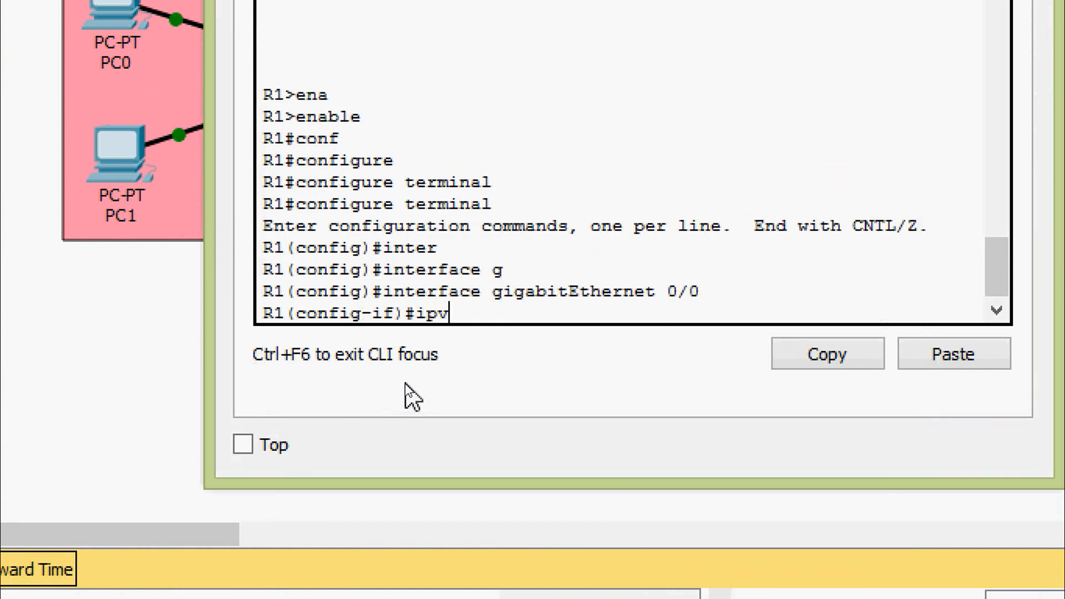
key("Tab")
type("ad")
key("Tab")
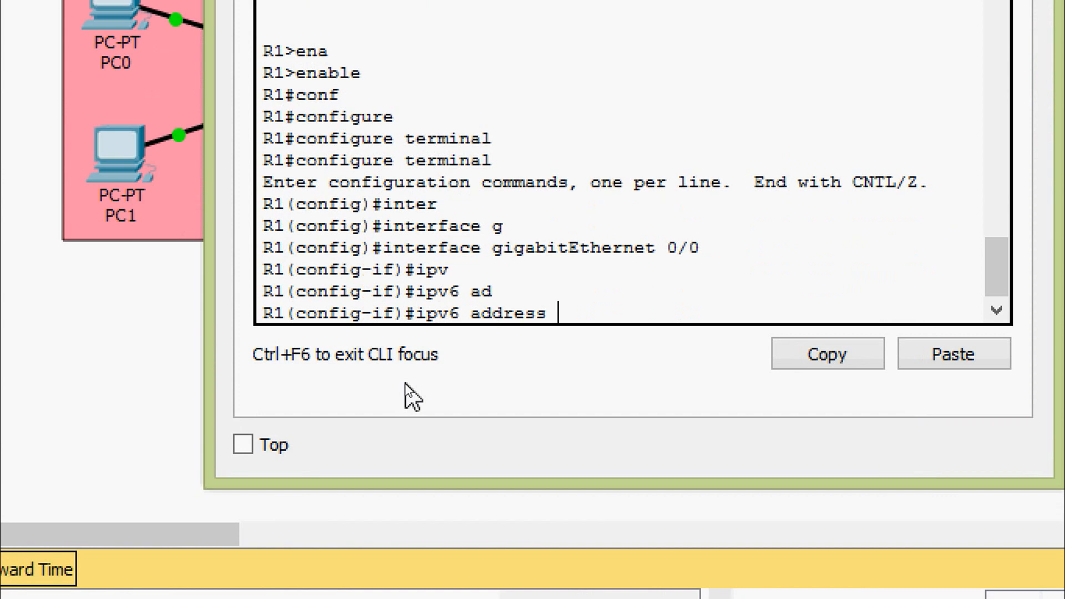
type("2001:DB8:")
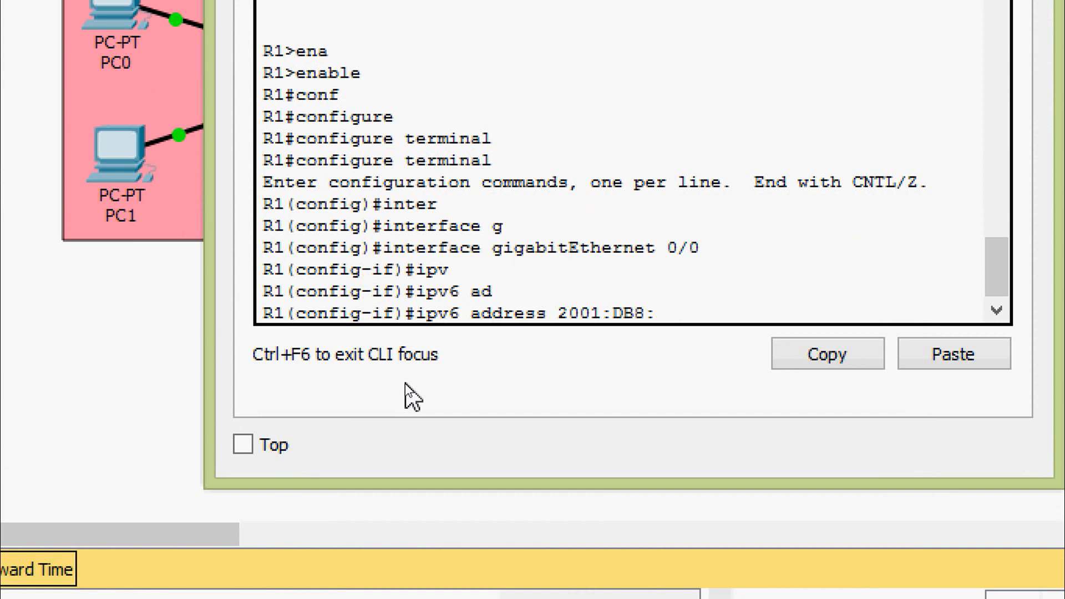
type("A:A::A")
key("BackSpace")
type("1/64")
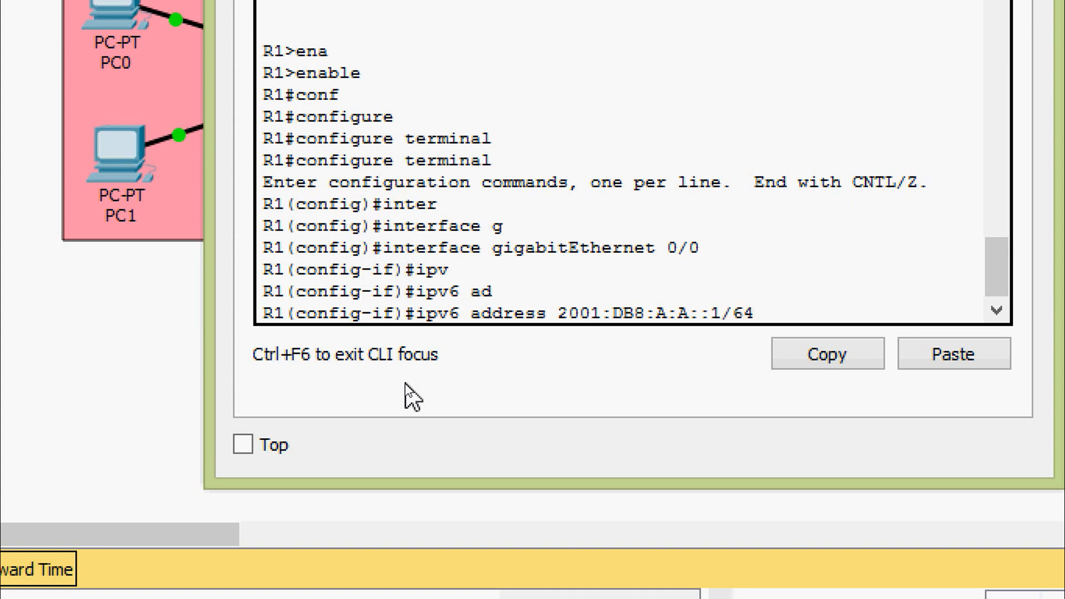
key("Return")
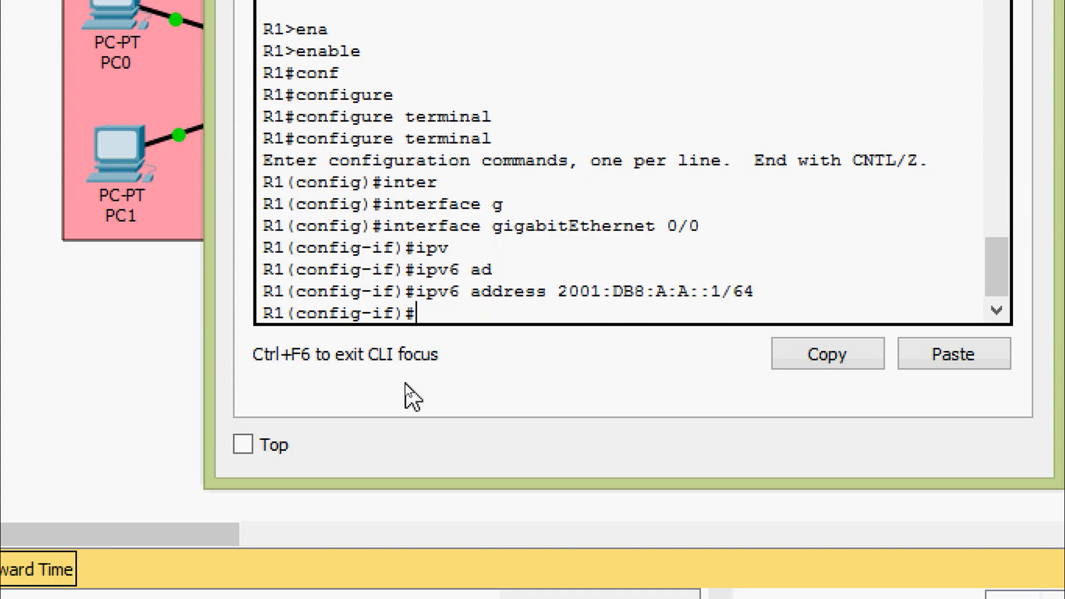
Exit the GigabitEthernet 0/0 configuration and enter interface configuration mode for GigabitEthernet 0/1
type("IN")
key("BackSpace")
key("BackSpace")
type("exit")
key("Return")
type("inter")
key("Tab")
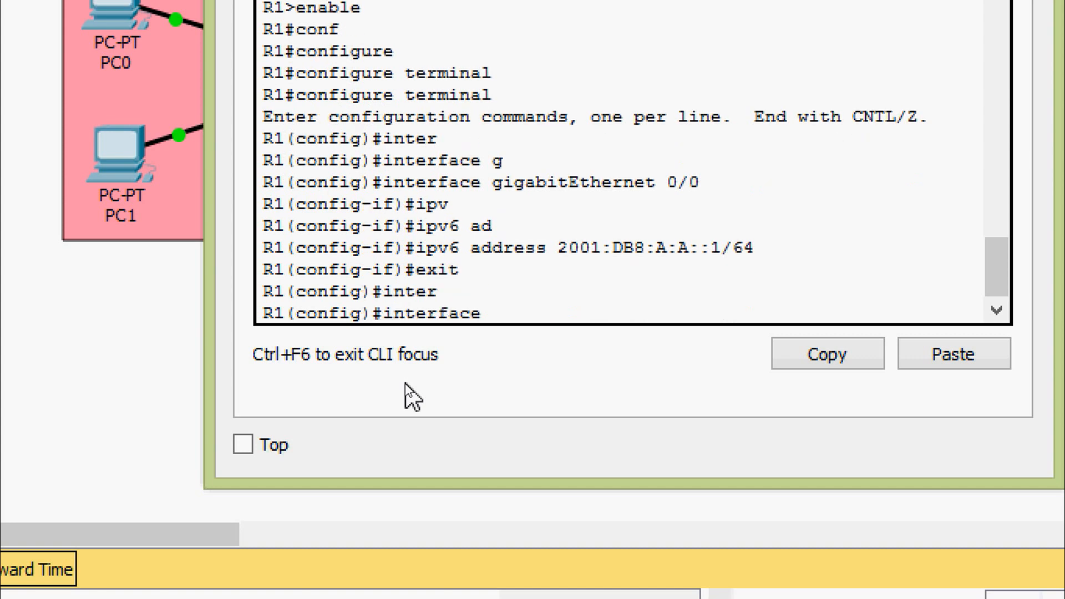
type("g")
key("Tab")
type("0/1")
key("Return")
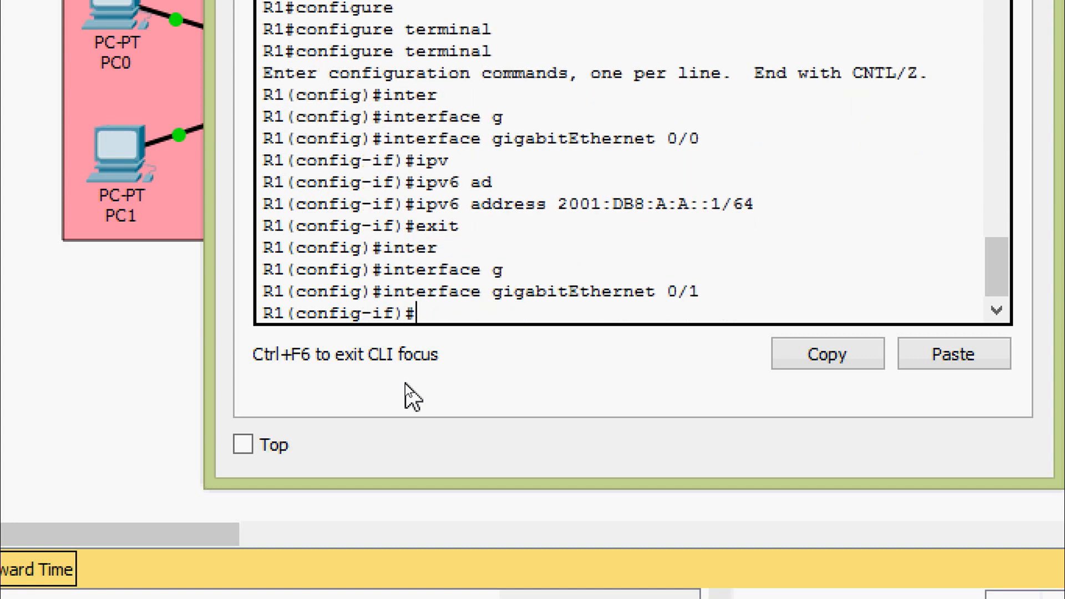
Assign the global IPv6 address 2001:DB8:A:B::1/64 to GigabitEthernet 0/1
type("ipv")
key("Tab")
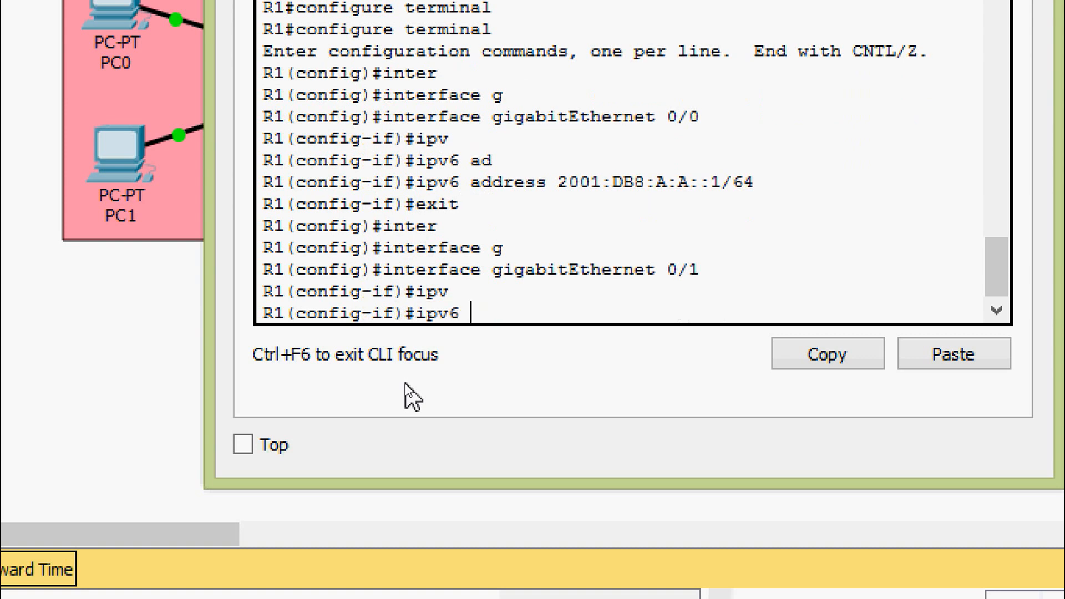
type("ad")
key("Tab")
type("2001")
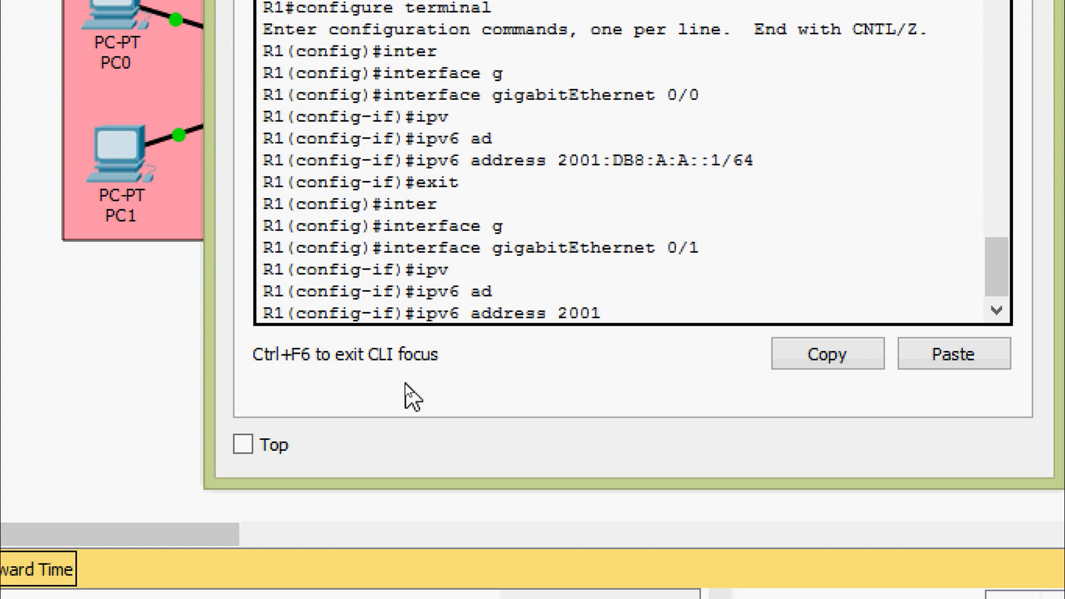
type(":DB8:A:")
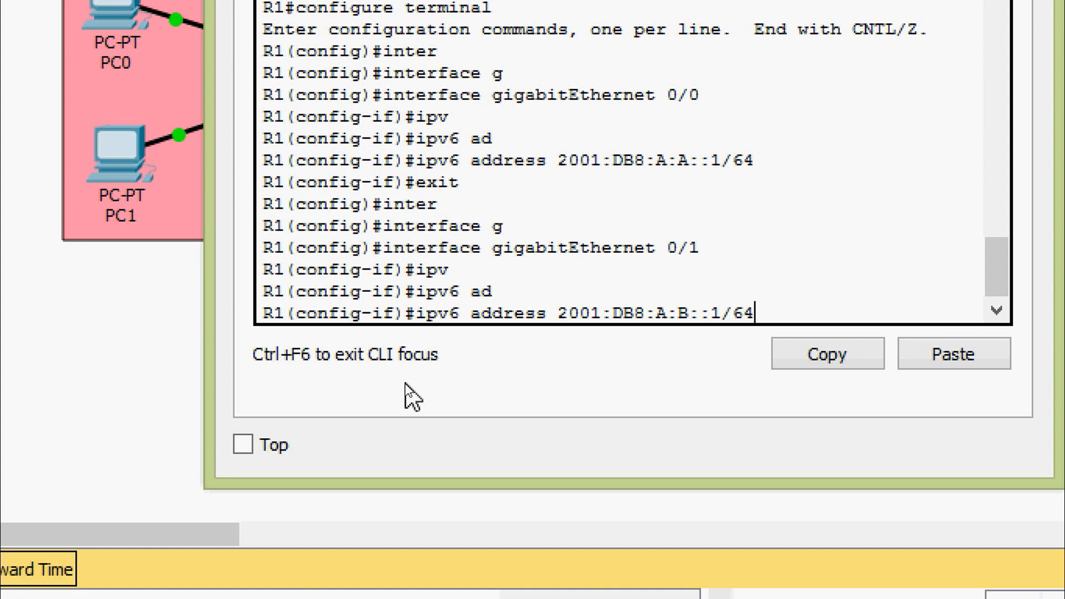
type("B::1/64")
key("Return")
End configuration mode and copy R1's running-config to startup-config, accepting the default destination filename
key("ctrl+z")
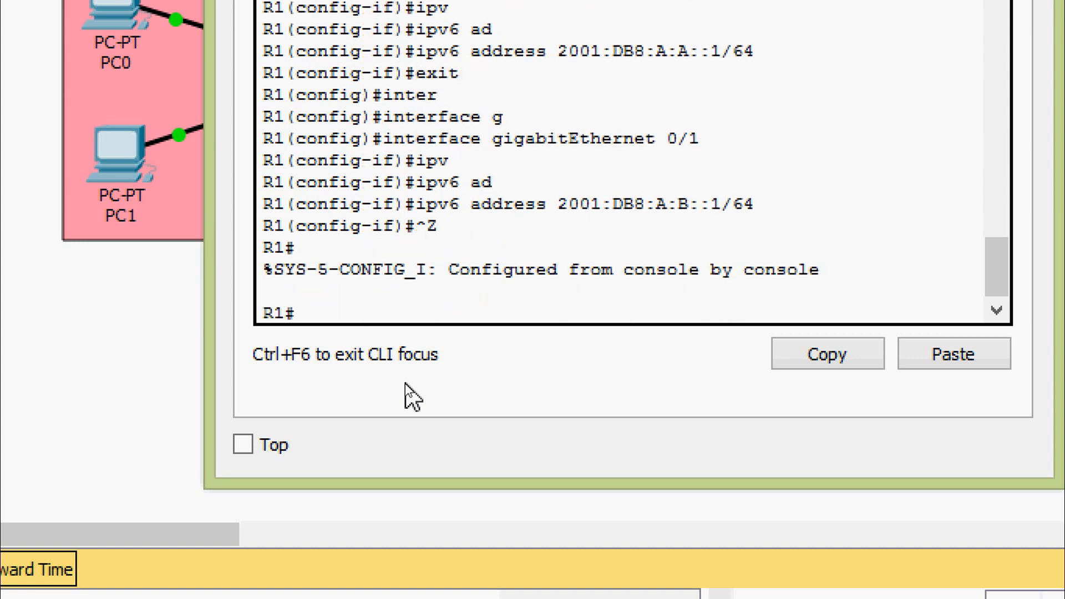
type("COP")
key("Tab")
type("r")
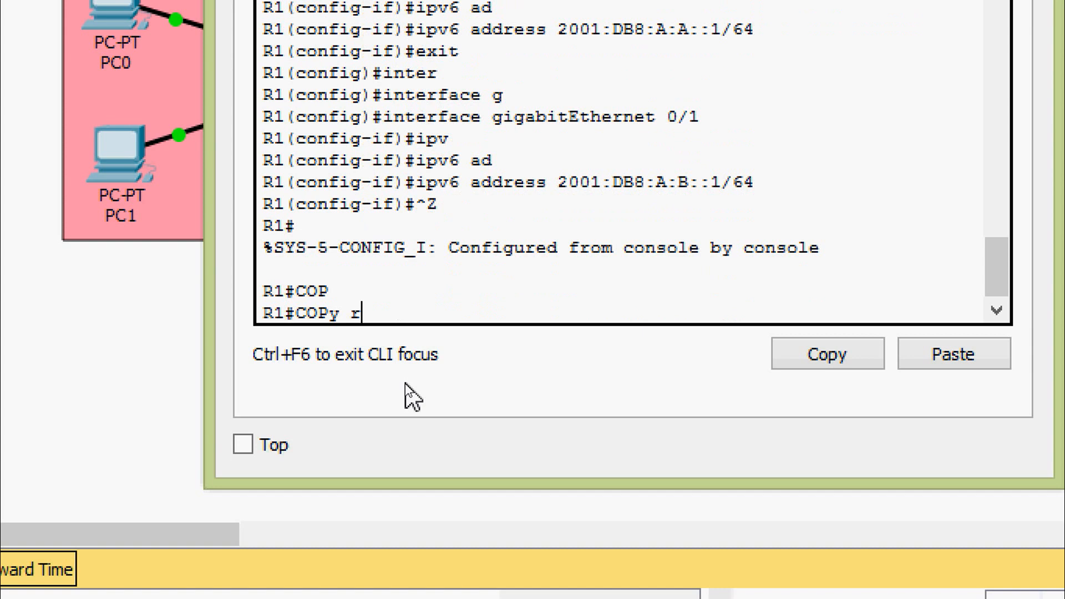
key("Tab")
type("st")
key("Tab")
key("Return")
key("Return")
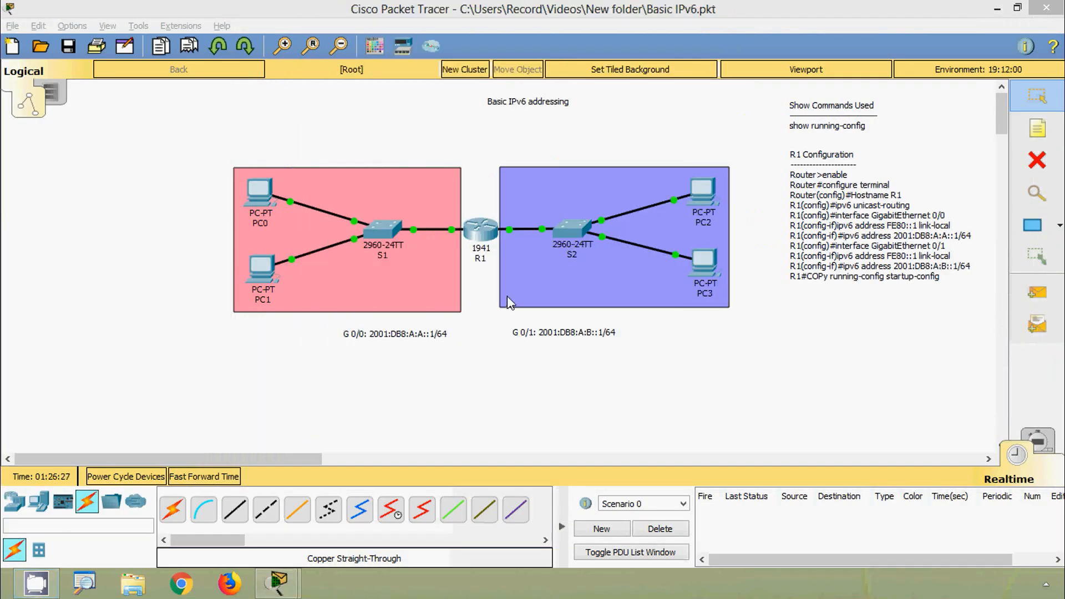
Reopen R1's command line and display the running configuration with show running-config, paging through to the interface sections
left_click(484, 254)
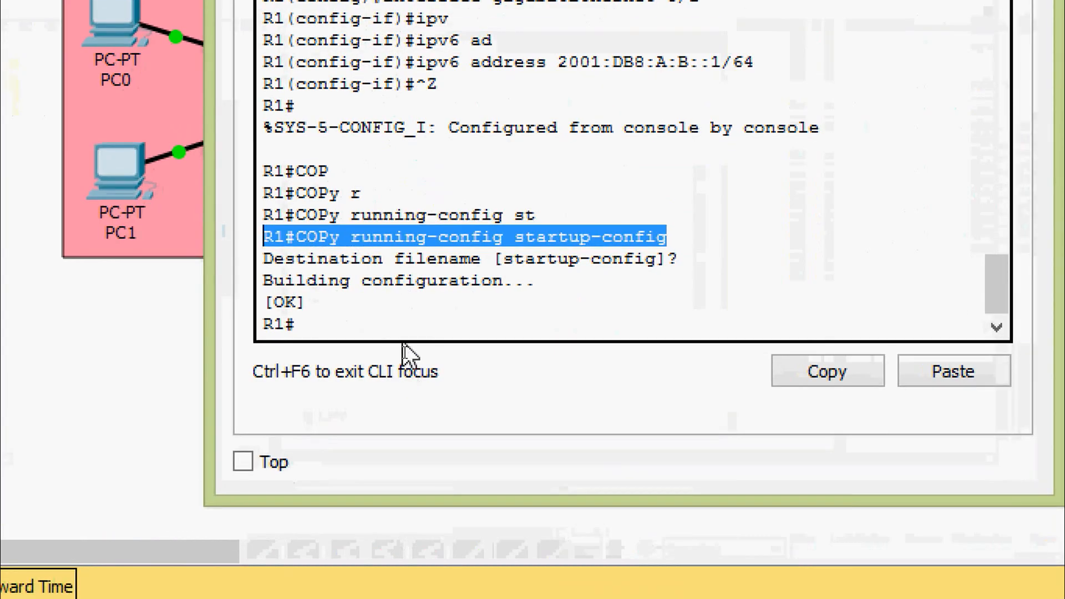
left_click(405, 352)
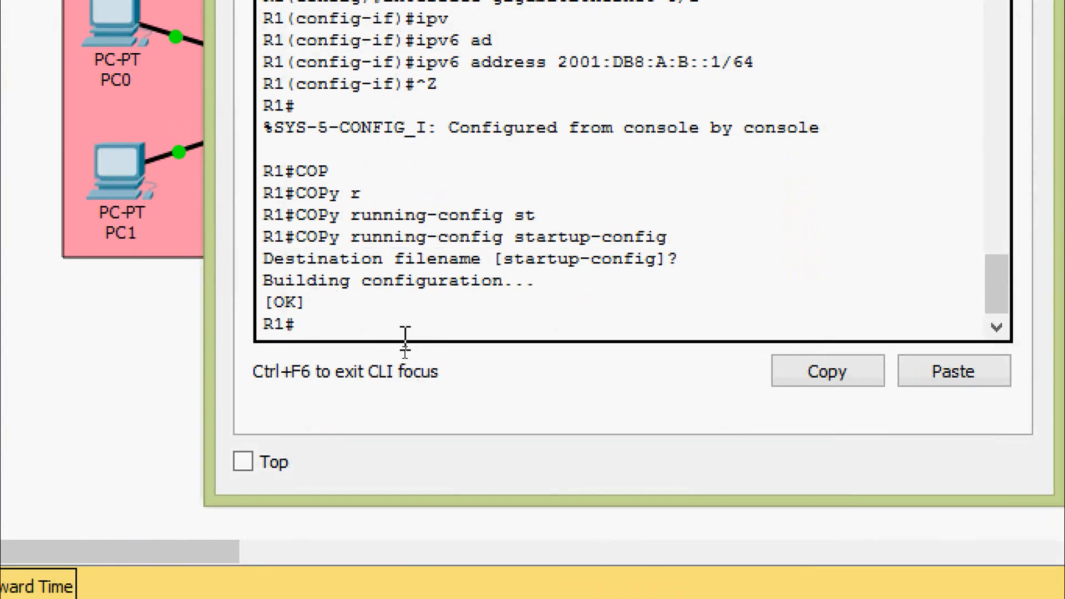
type("sh")
key("Tab")
type("ru")
key("Tab")
key("Return")
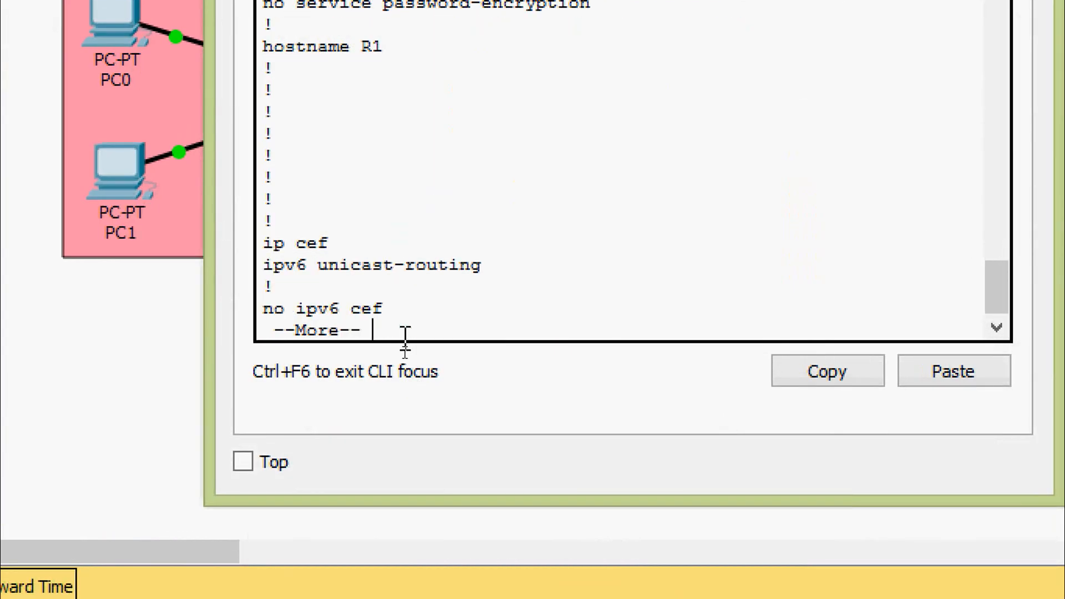
key("space")
key("space")
Check the global IPv6 address lines under GigabitEthernet0/0 and GigabitEthernet0/1 in the running configuration, then quit the listing
scroll(454, 217, "up", 3)
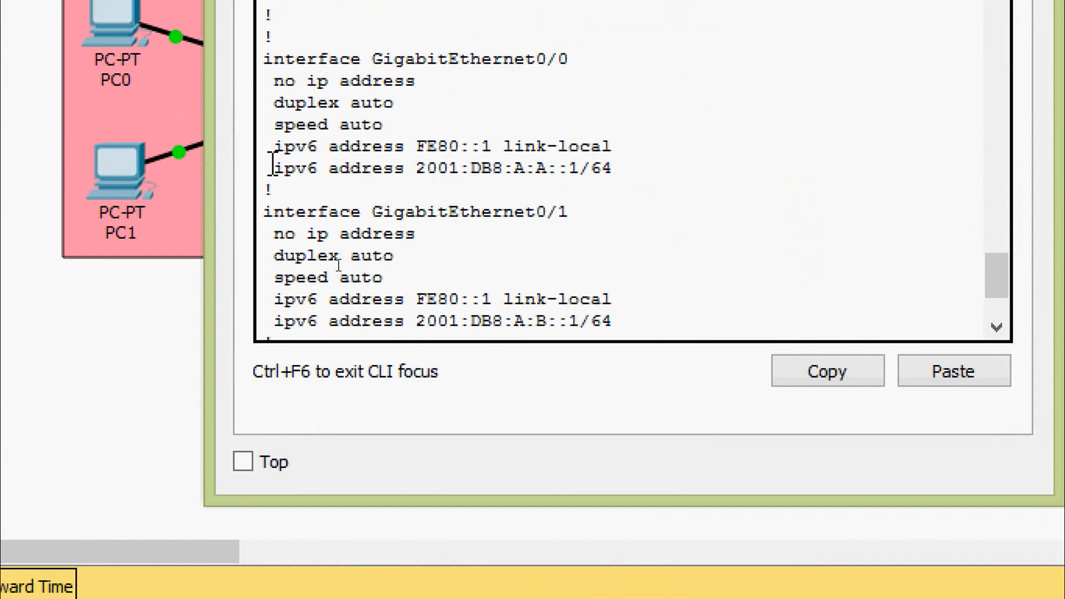
left_click_drag(272, 164, 619, 166)
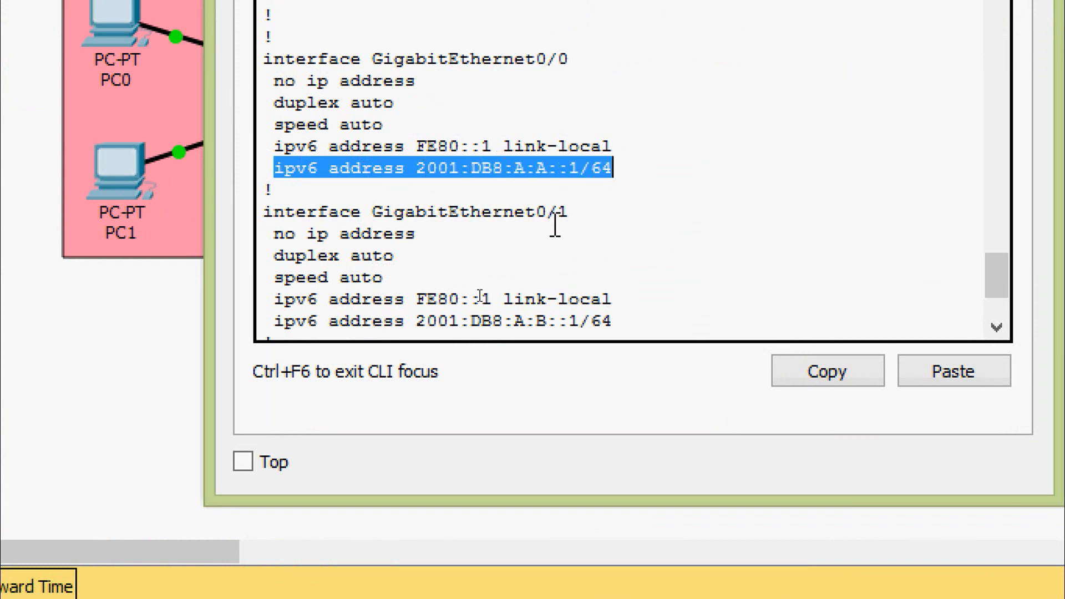
scroll(537, 268, "down", 2)
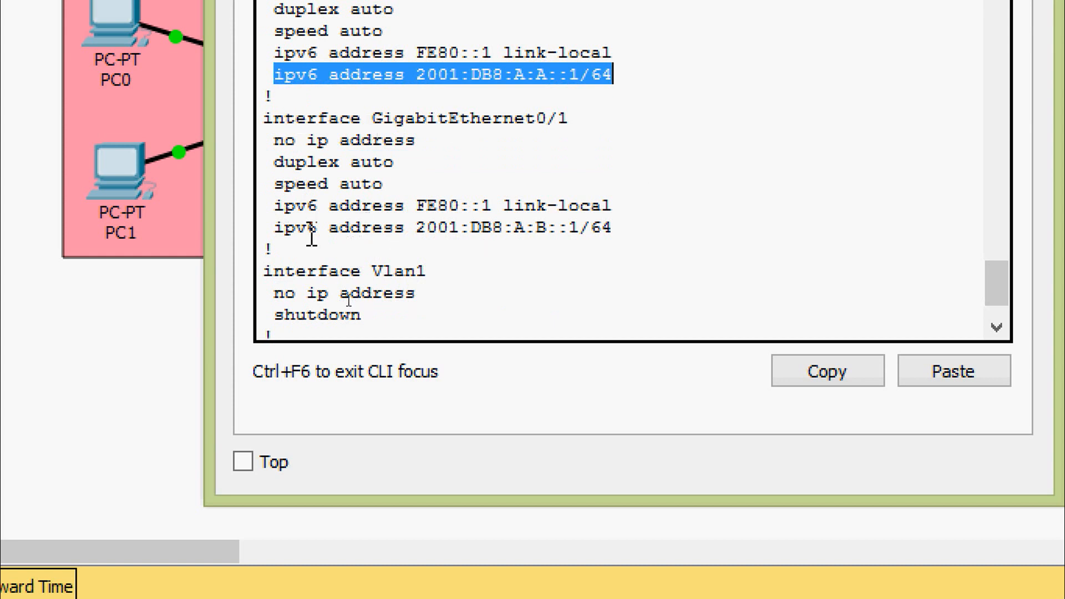
left_click_drag(276, 236, 641, 248)
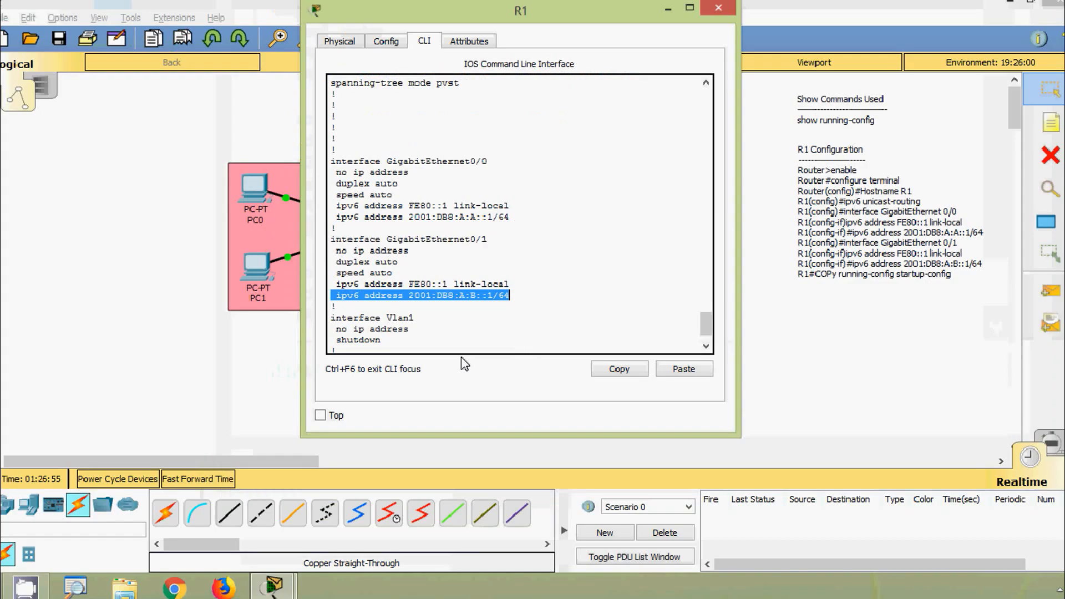
left_click(461, 357)
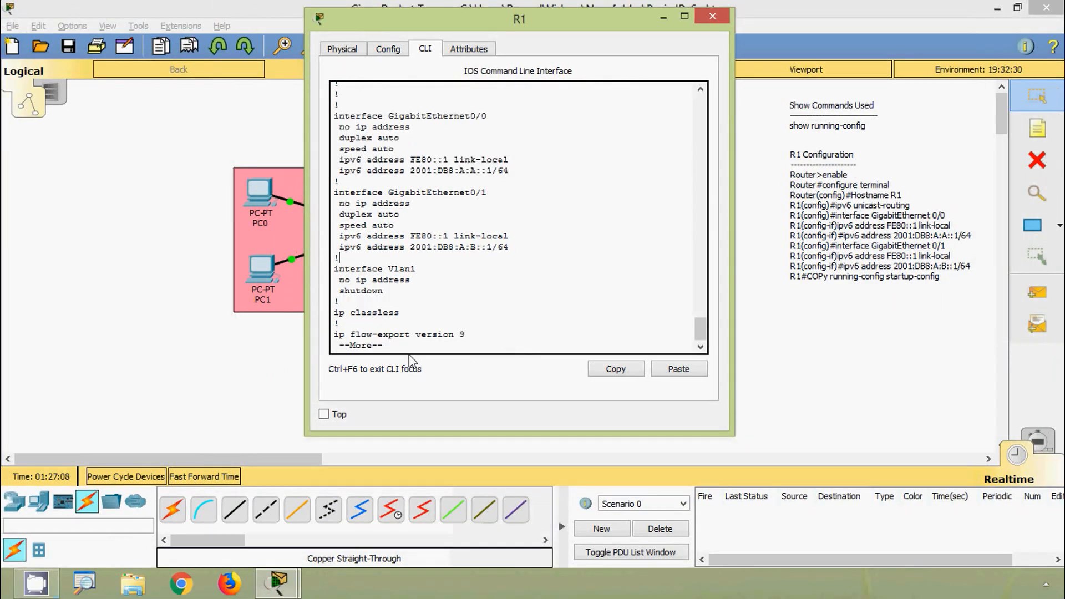
key("q")
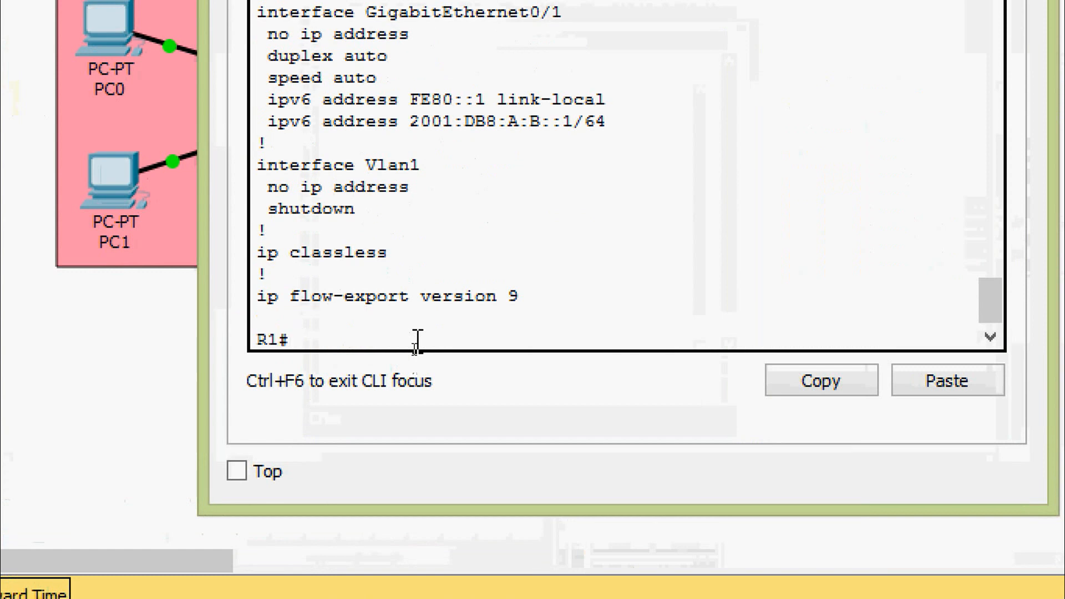
Display a summary of R1's IPv6 interfaces with the show ipv6 interface brief command
key("Return")
key("Return")
type("sh")
key("Tab")
type("ipbv")
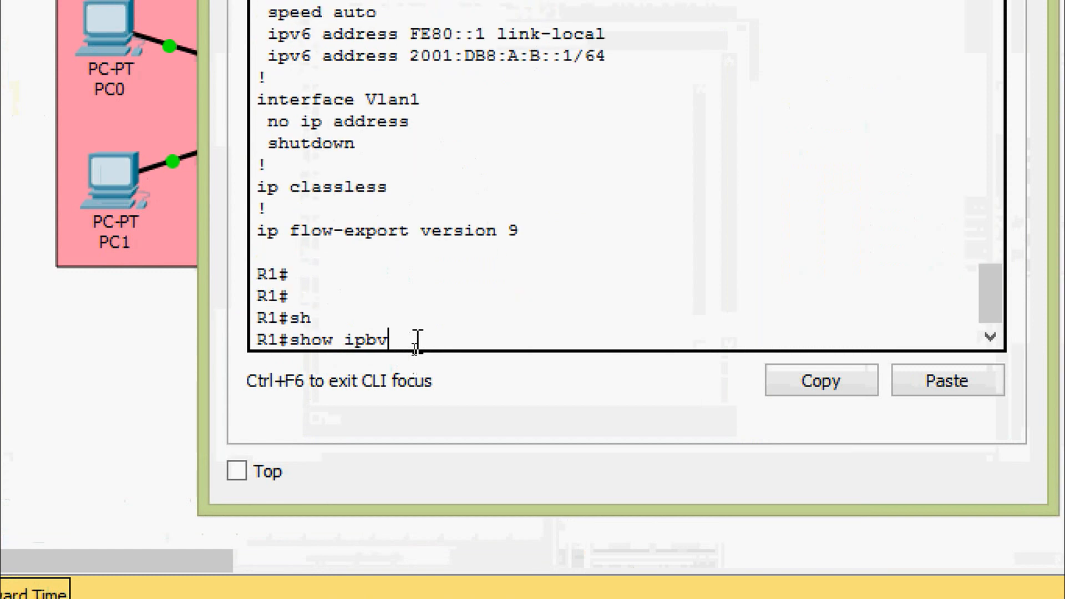
key("BackSpace")
key("BackSpace")
type("v")
key("Tab")
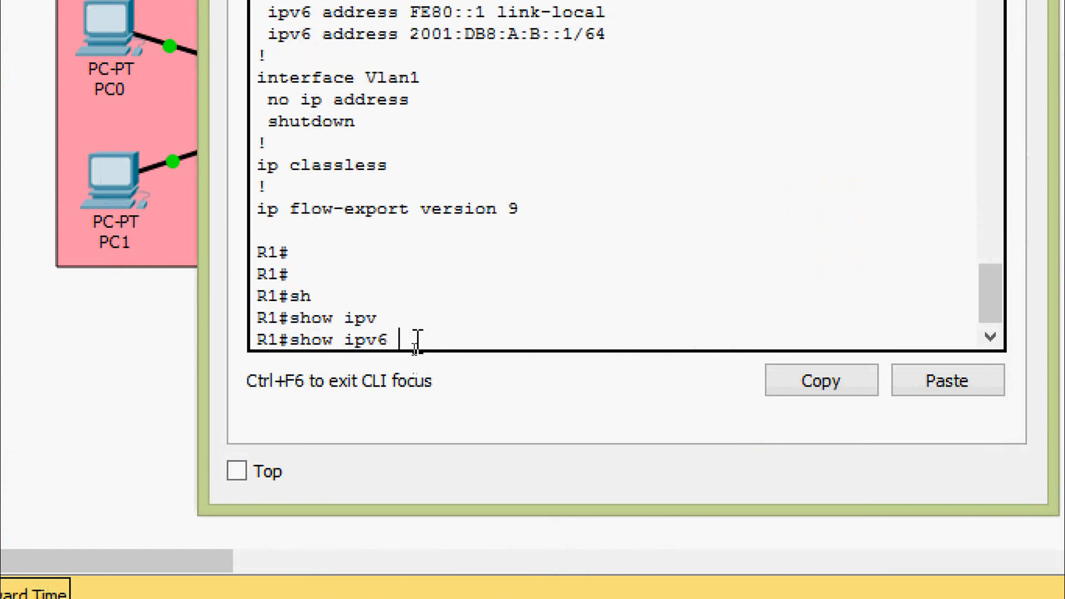
type("inter")
key("Tab")
type("b")
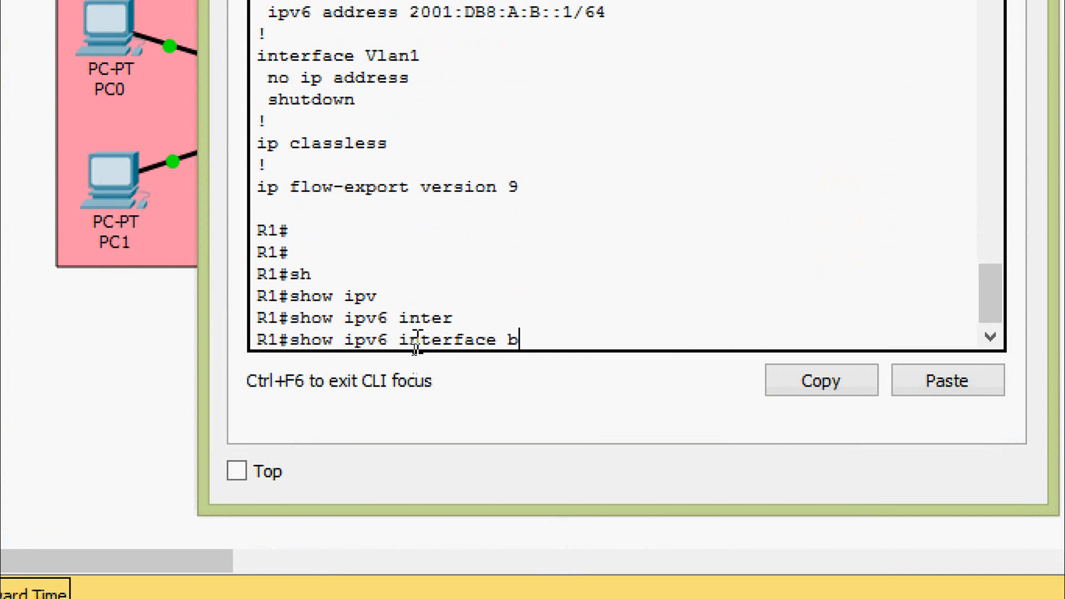
key("Tab")
key("Return")
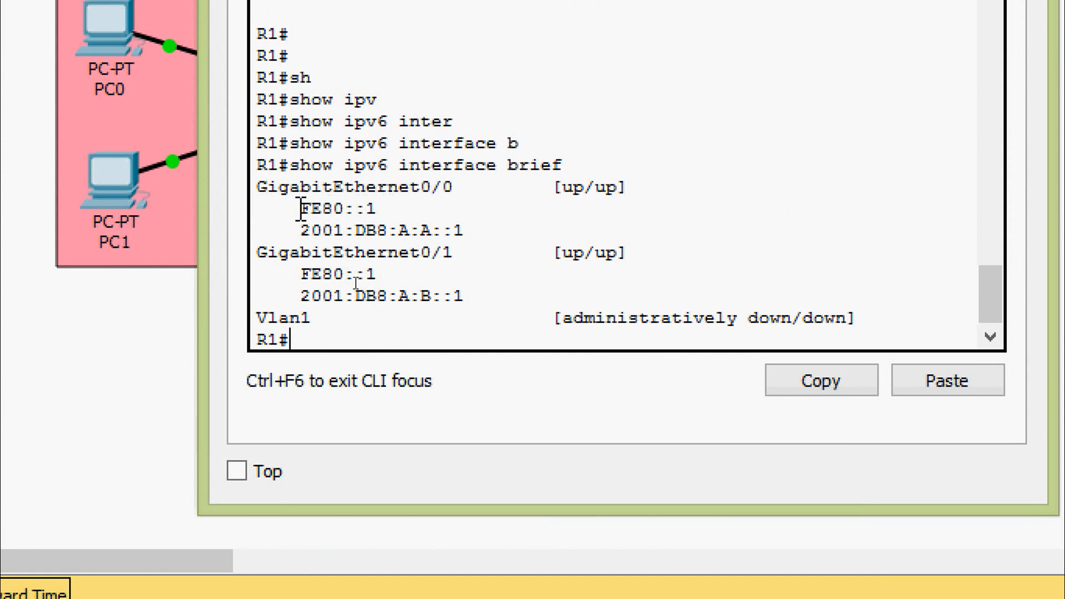
Examine the IPv6 addresses and link status of GigabitEthernet0/0 and GigabitEthernet0/1 in the interface summary
left_click_drag(300, 209, 487, 228)
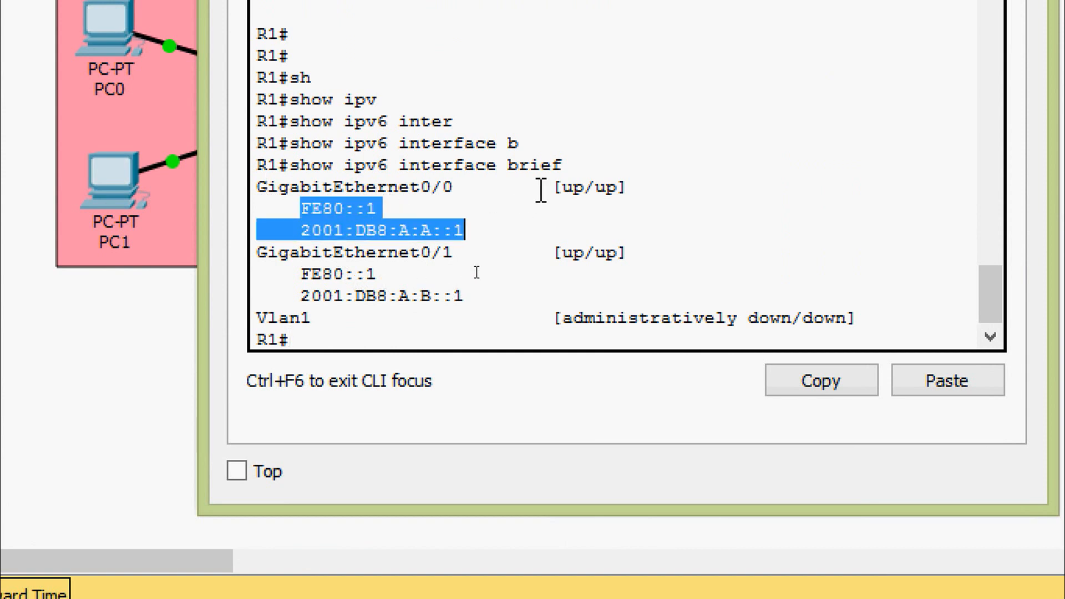
left_click_drag(540, 187, 641, 189)
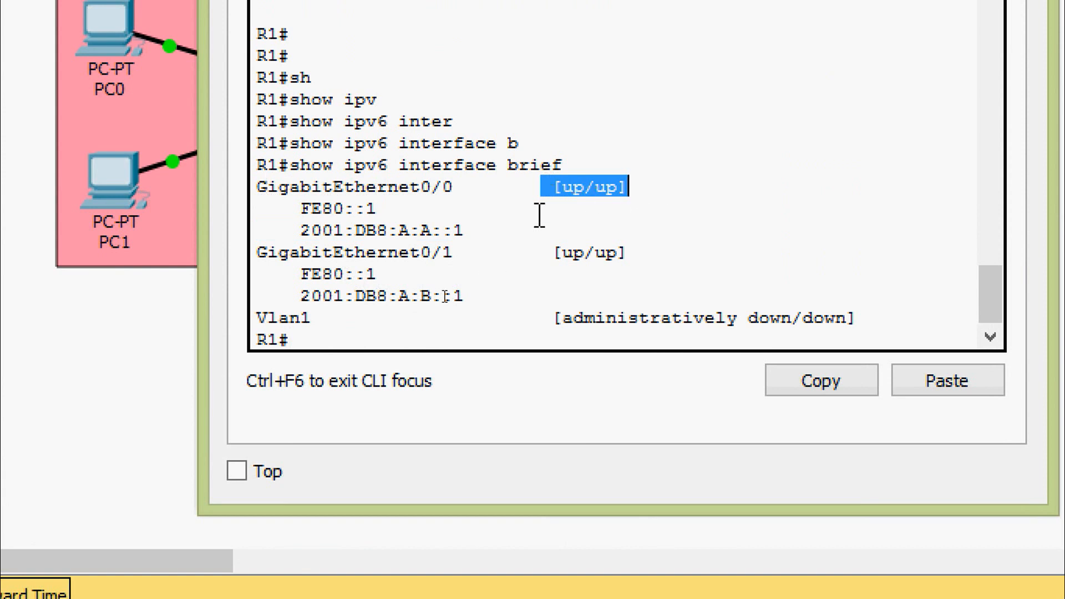
left_click_drag(261, 248, 473, 250)
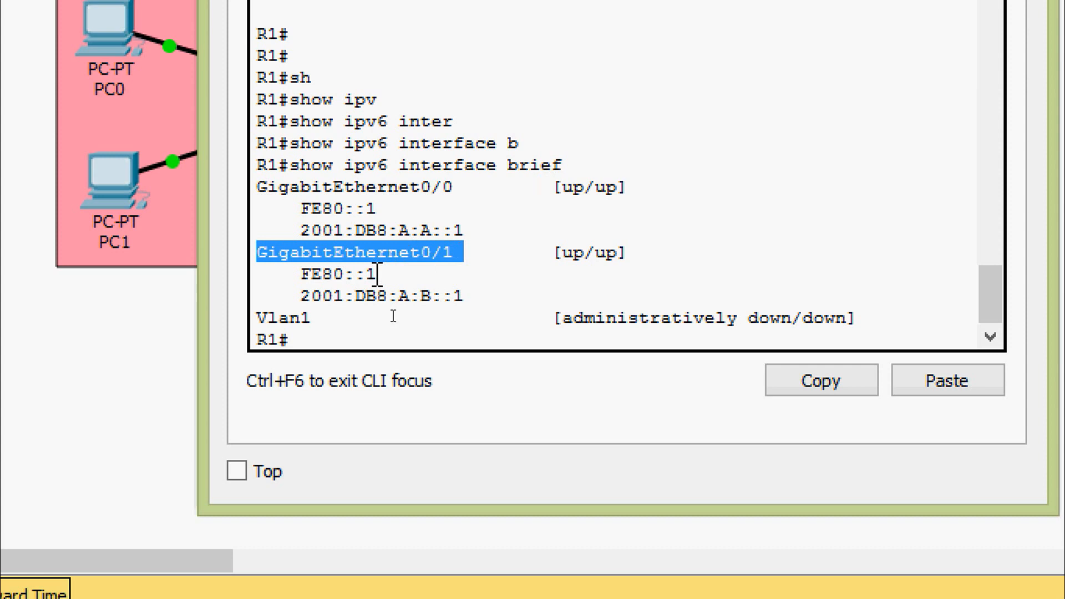
left_click_drag(300, 274, 398, 276)
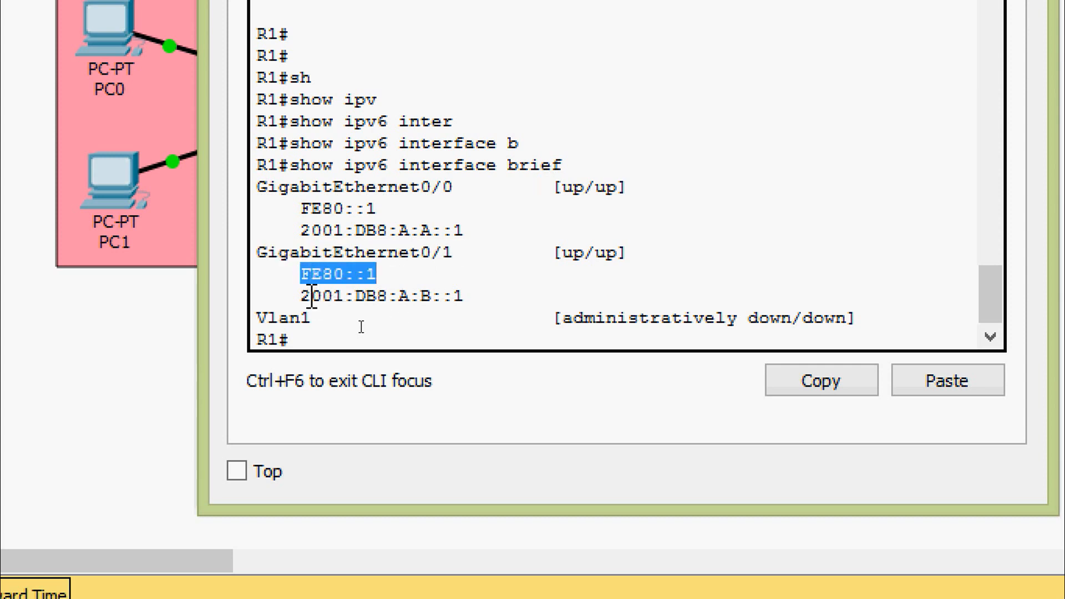
left_click_drag(300, 295, 500, 300)
left_click_drag(530, 252, 650, 260)
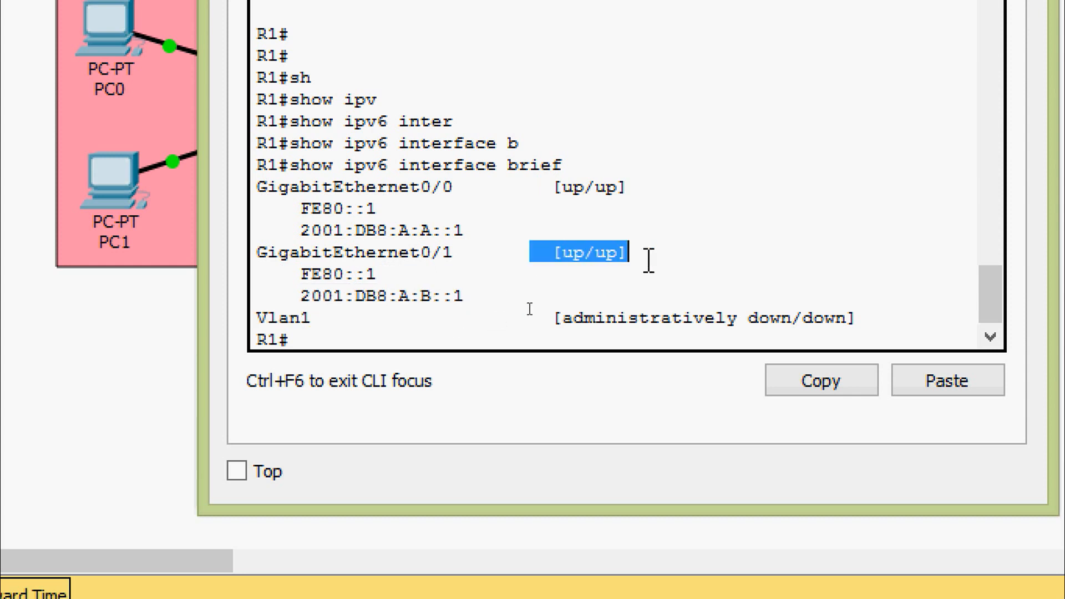
Give PC0 the static IPv6 address 2001:DB8:A:A::10 with prefix length 64 and IPv6 gateway FE80::1
left_click(649, 259)
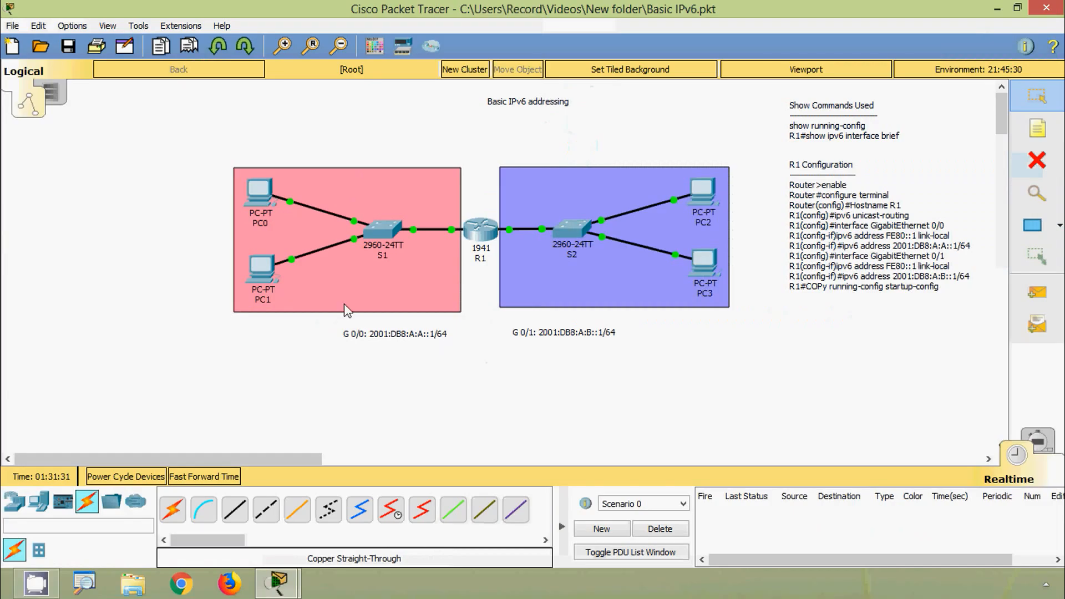
left_click(245, 189)
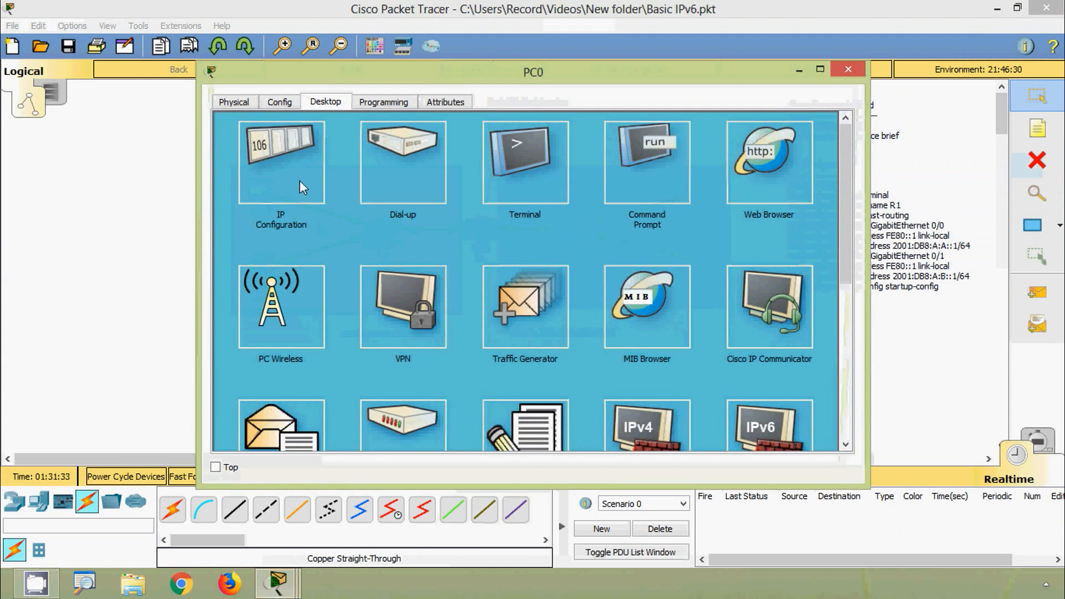
left_click(300, 181)
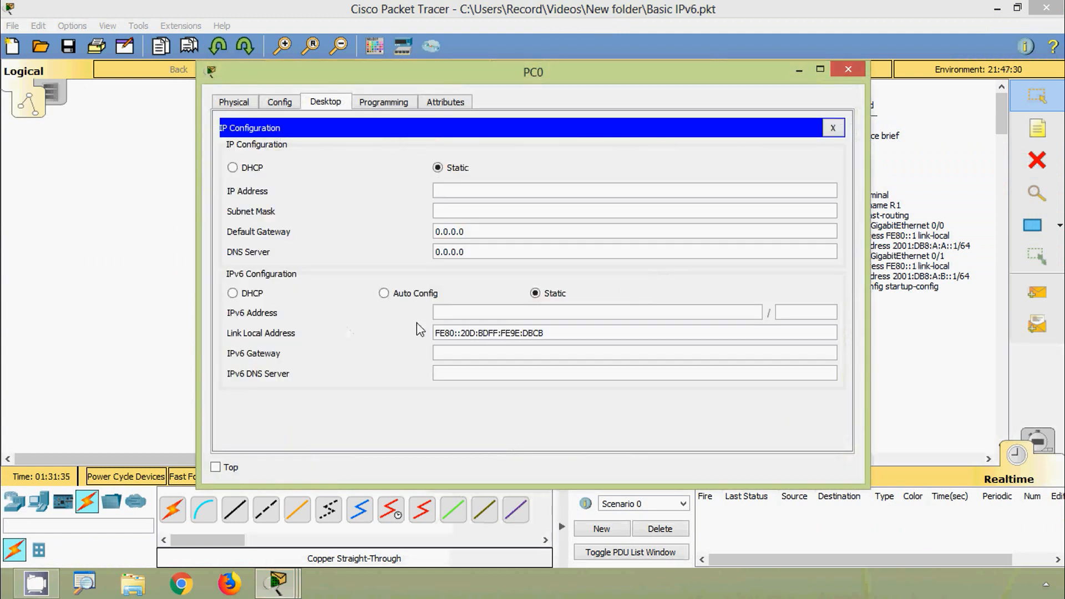
left_click(448, 313)
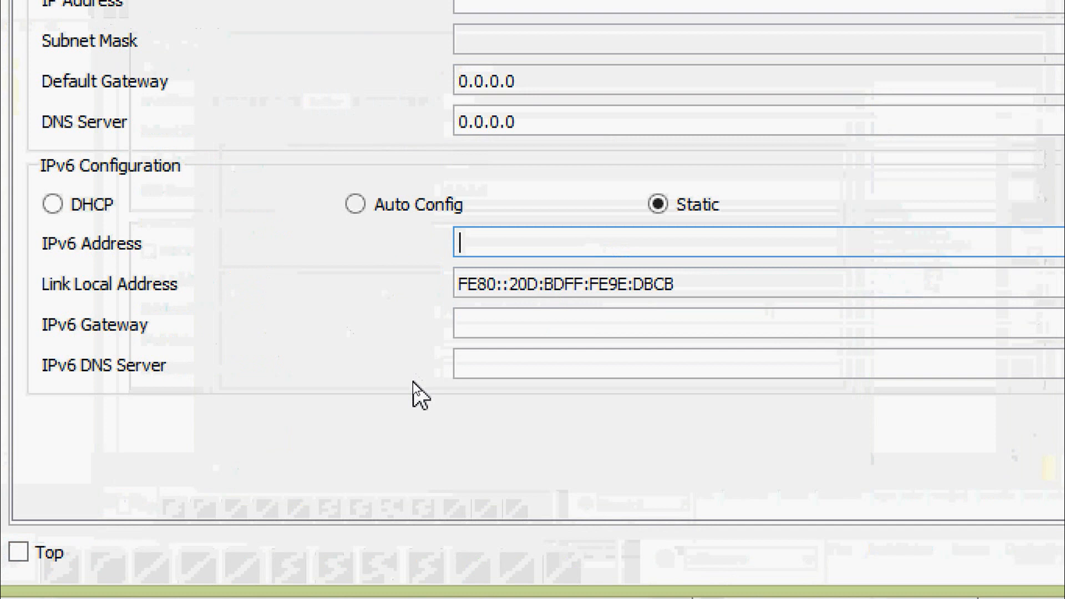
type("2000")
key("BackSpace")
type("1")
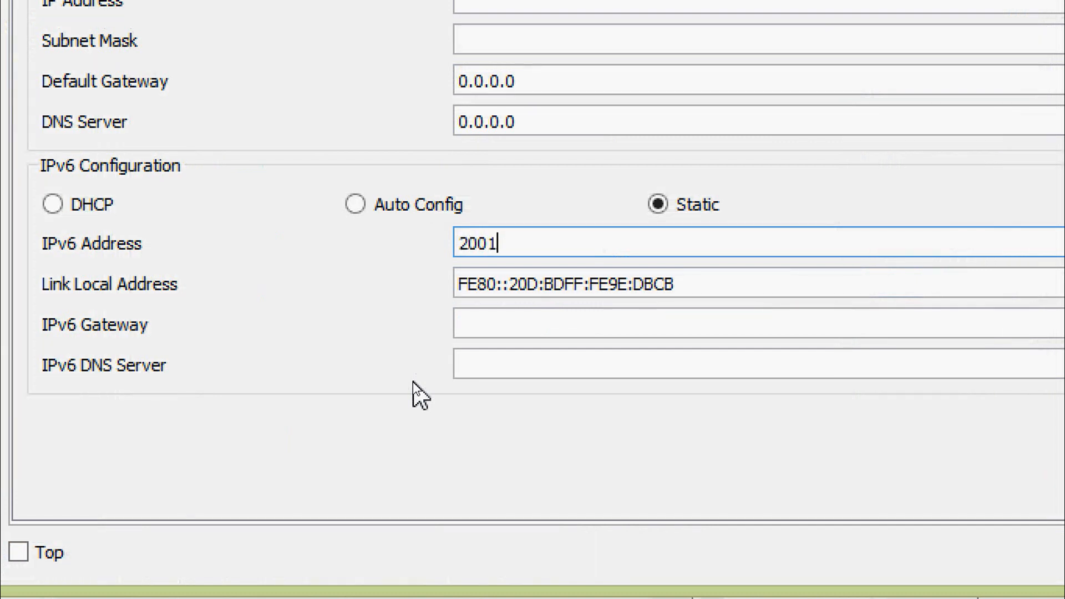
type(":DB8:A:A")
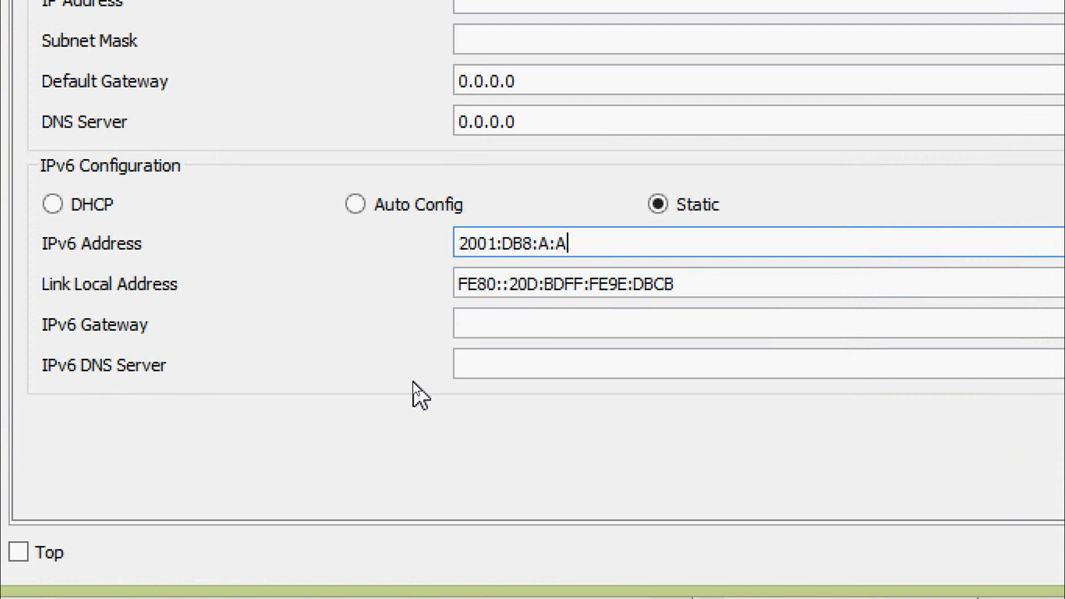
type("::10")
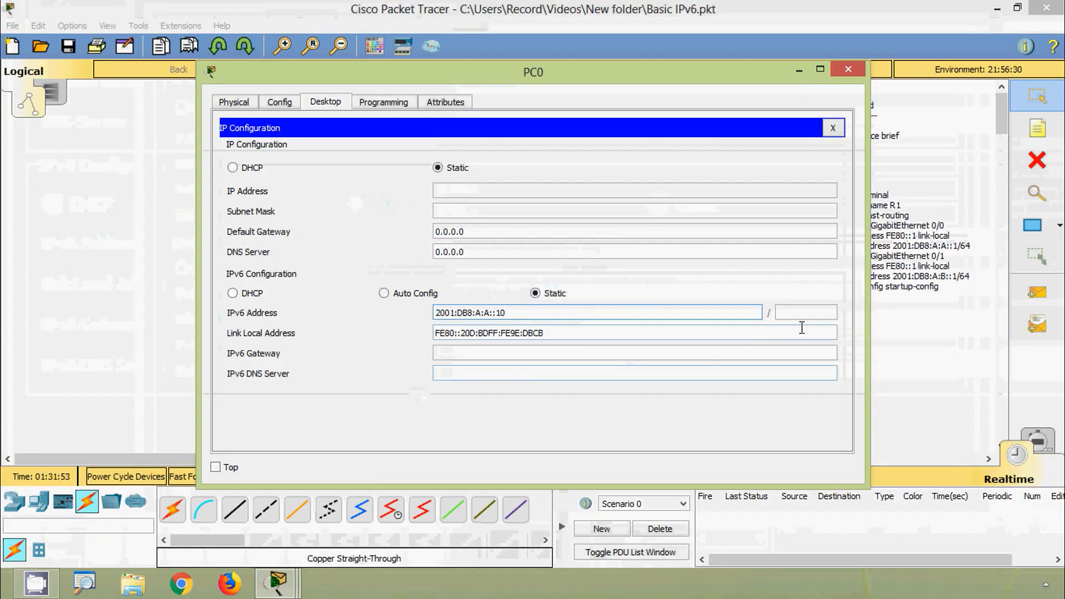
left_click(803, 312)
left_click(466, 353)
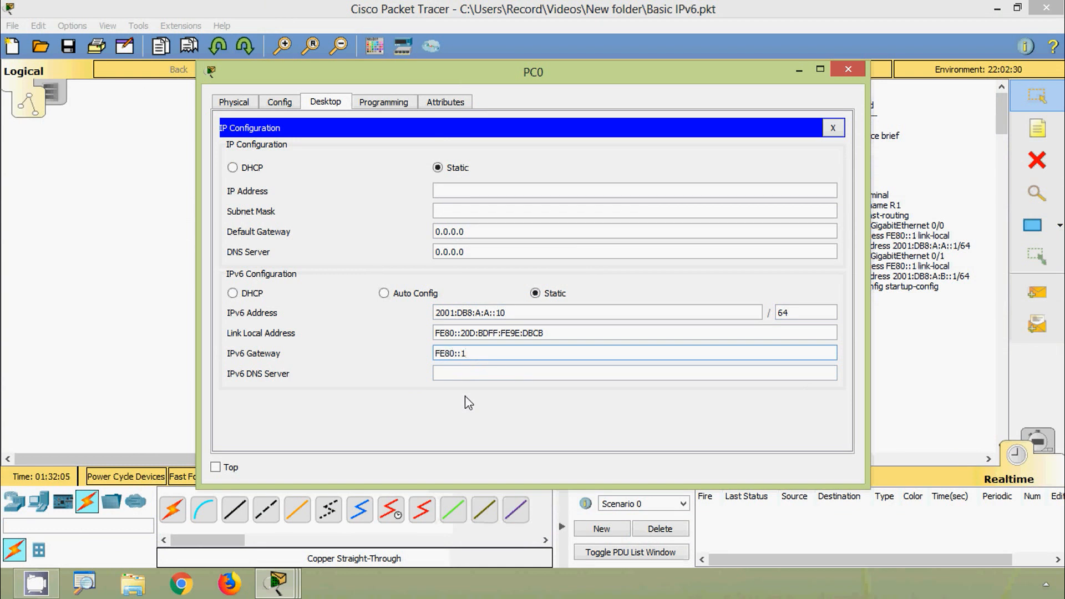
Copy PC0's IPv6 address into PC1's IP configuration and change it to 2001:DB8:A:A::11
left_click_drag(525, 315, 409, 322)
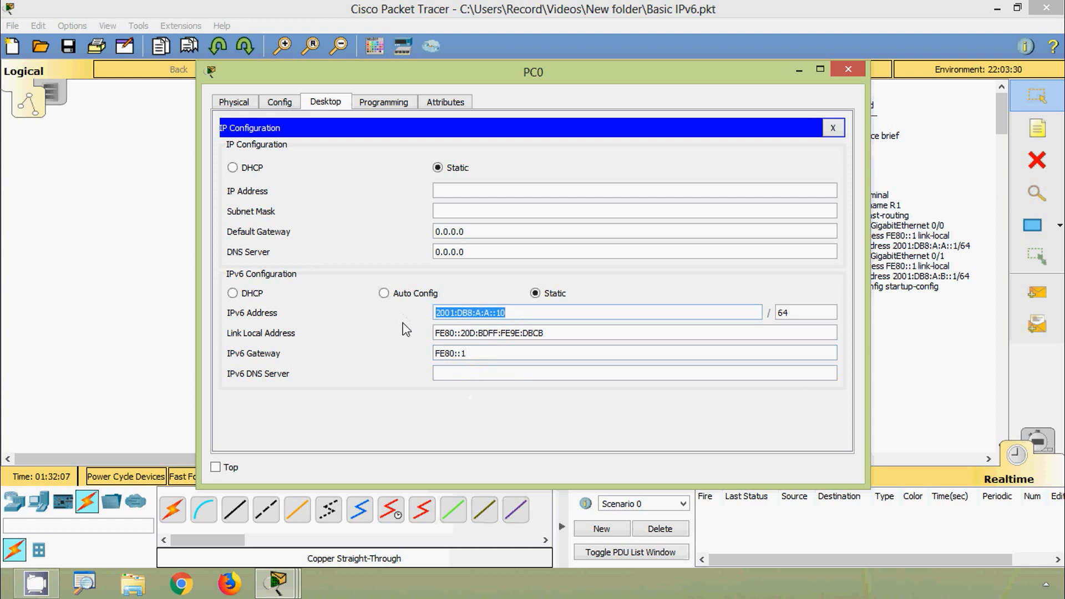
left_click(848, 69)
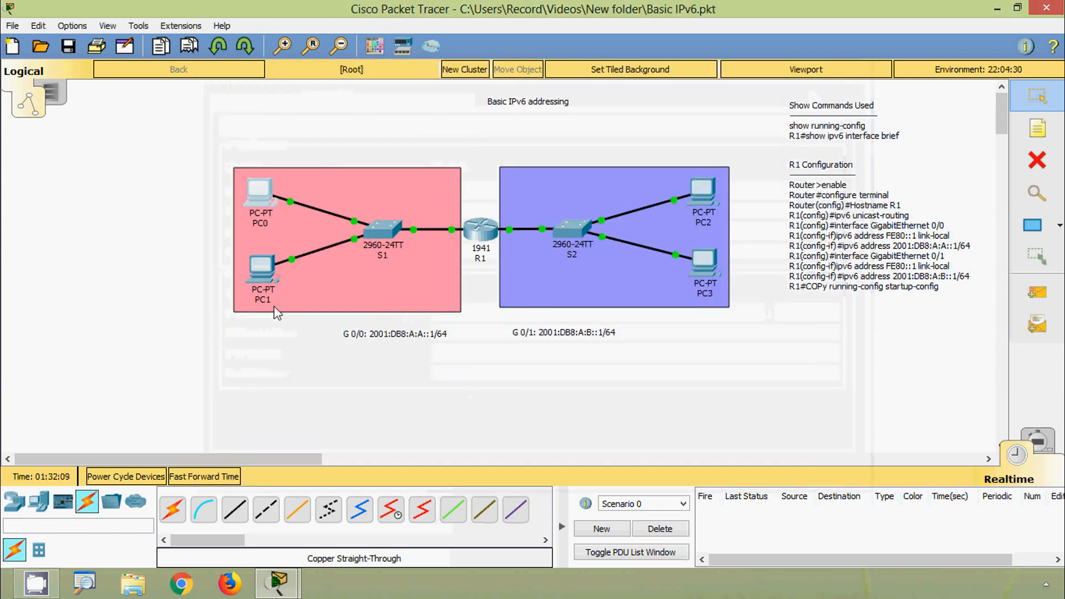
left_click(262, 269)
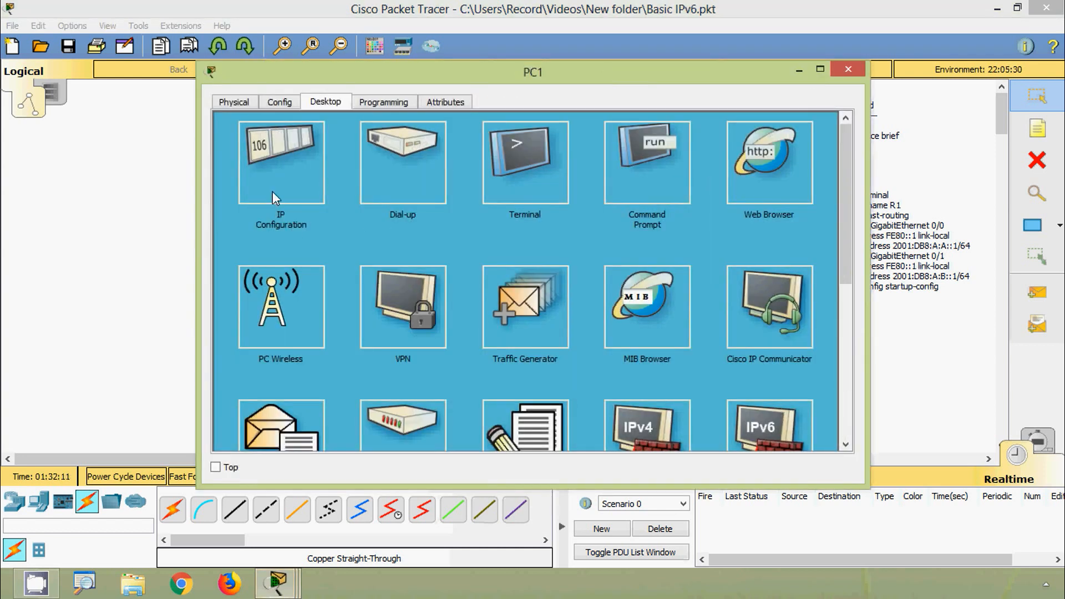
left_click(272, 197)
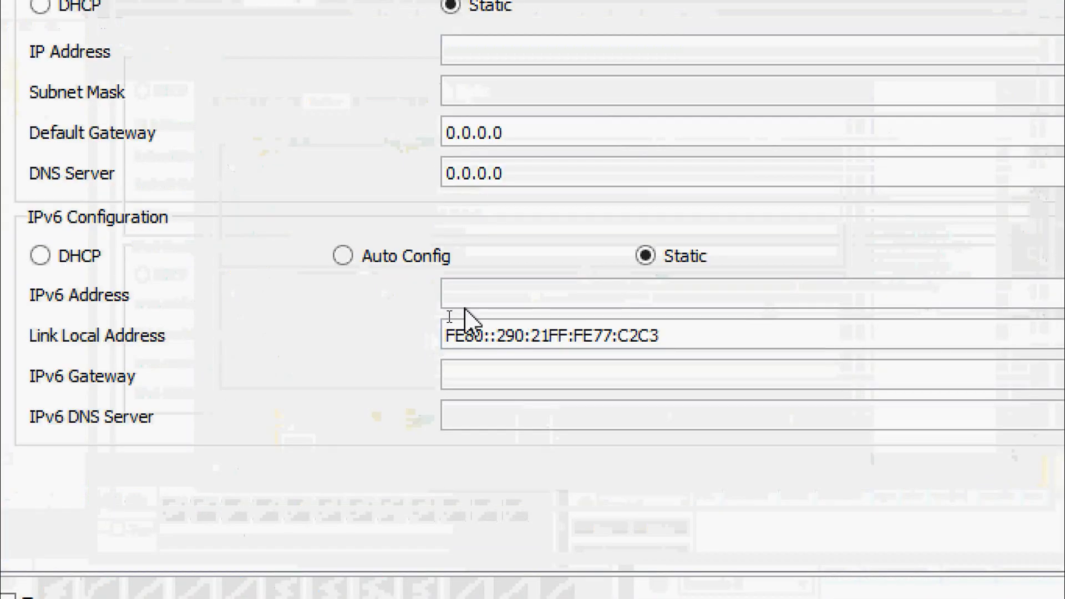
left_click(452, 312)
type("2001:DB8:A:A::10")
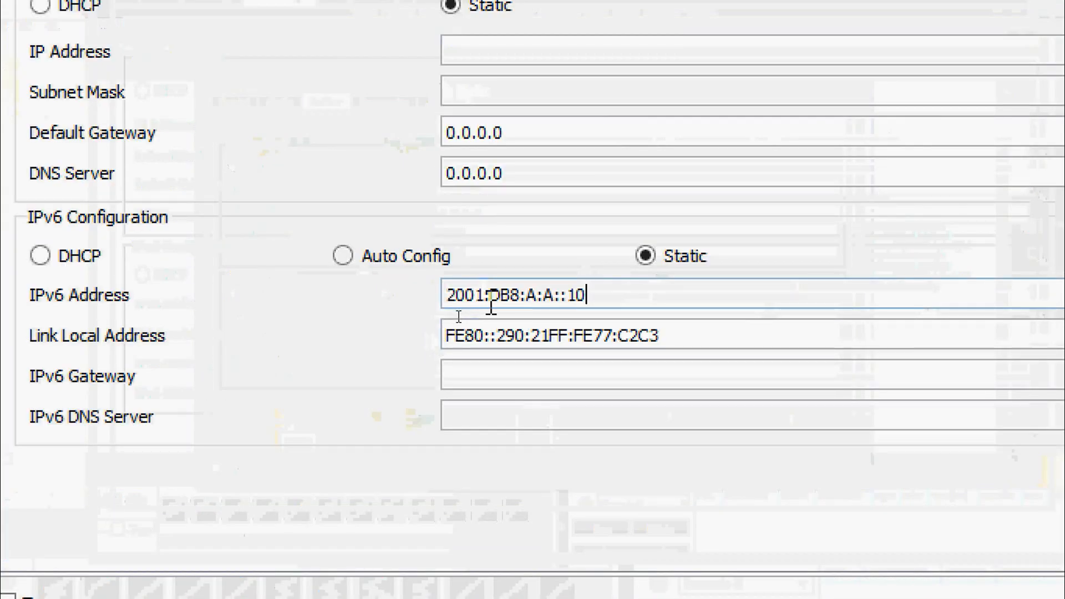
left_click(499, 333)
left_click(592, 298)
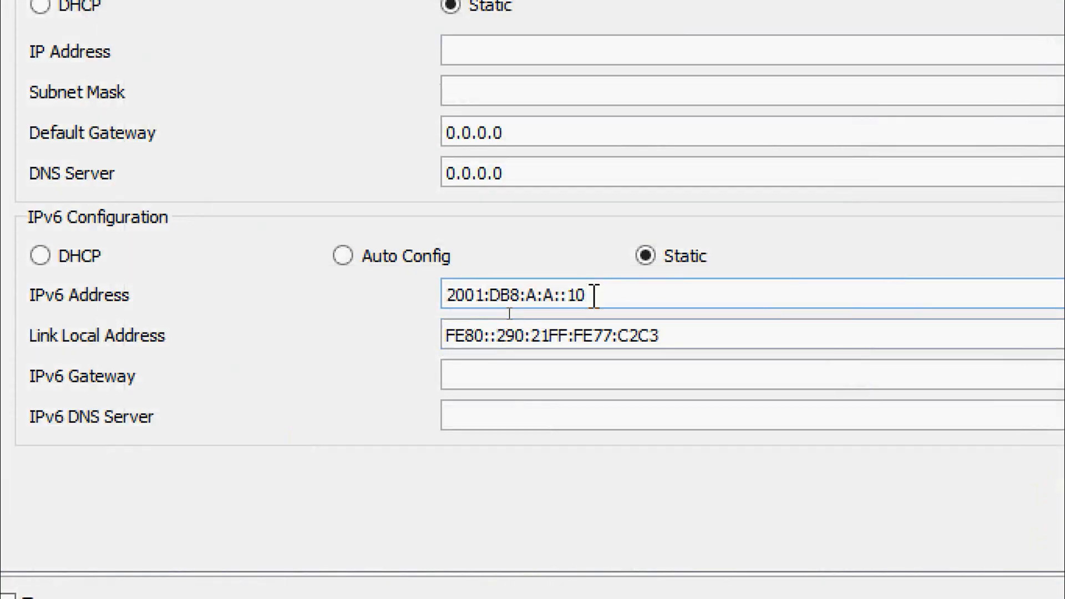
key("BackSpace")
type("1")
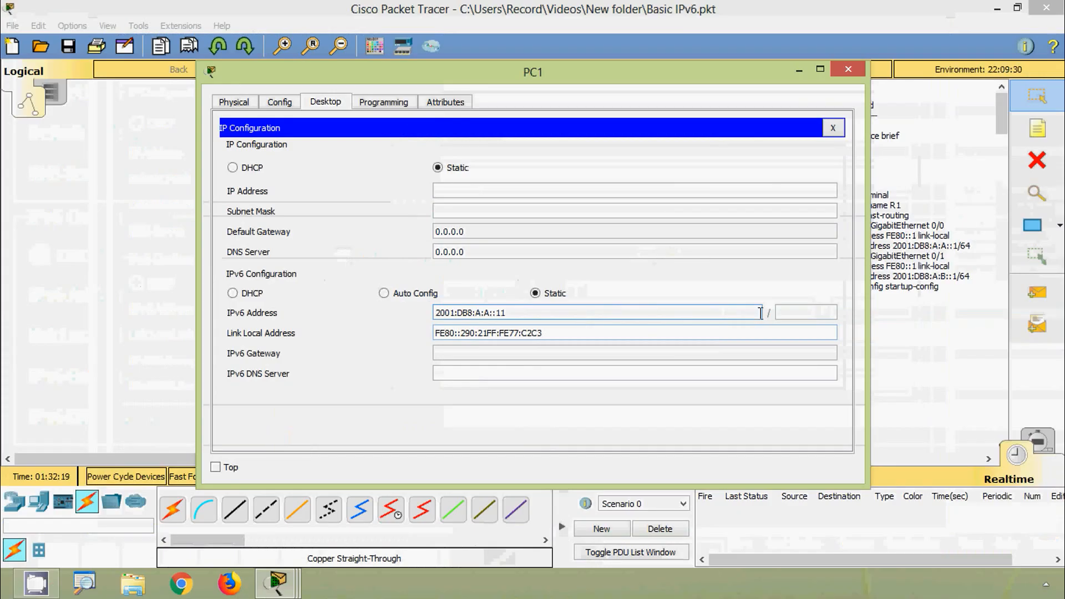
Set PC1's IPv6 prefix length to 64 and its IPv6 gateway to FE80::1, then close its IP configuration
left_click(803, 312)
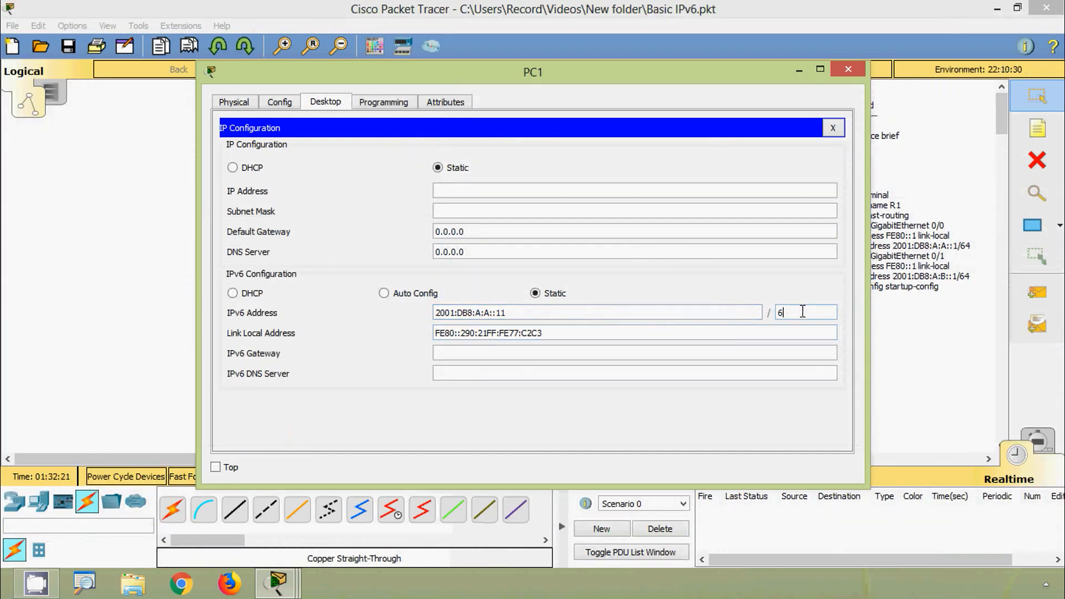
type("64")
left_click(544, 355)
type("FE80::1")
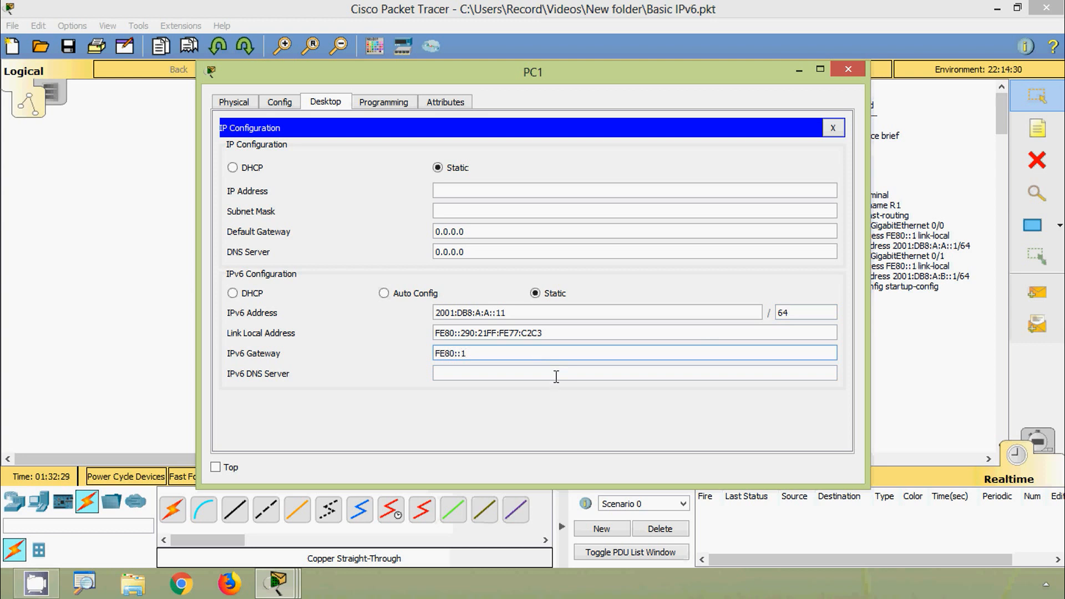
left_click(556, 375)
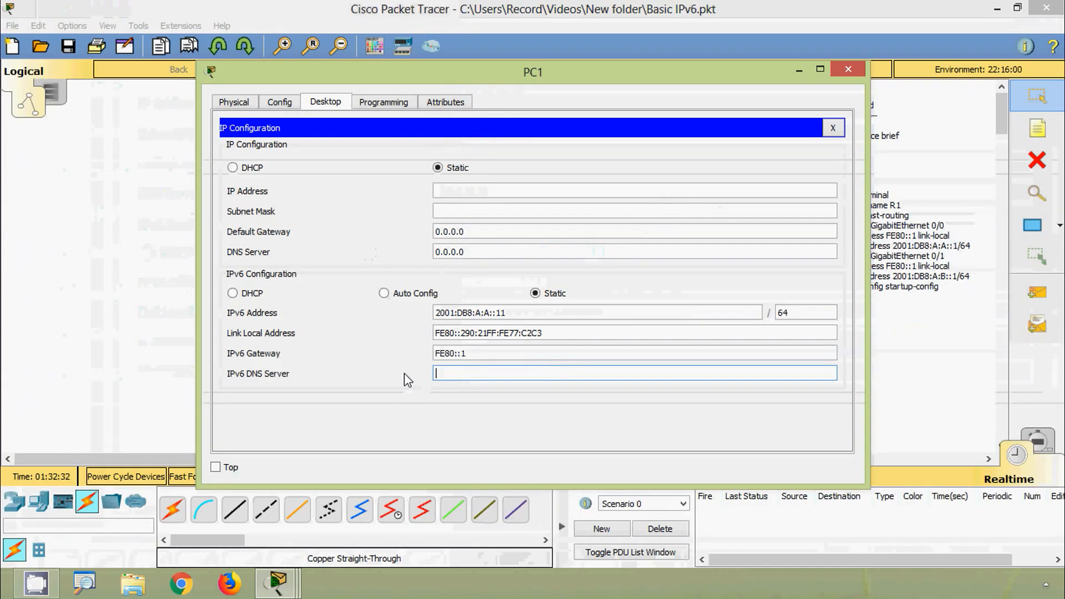
left_click(839, 134)
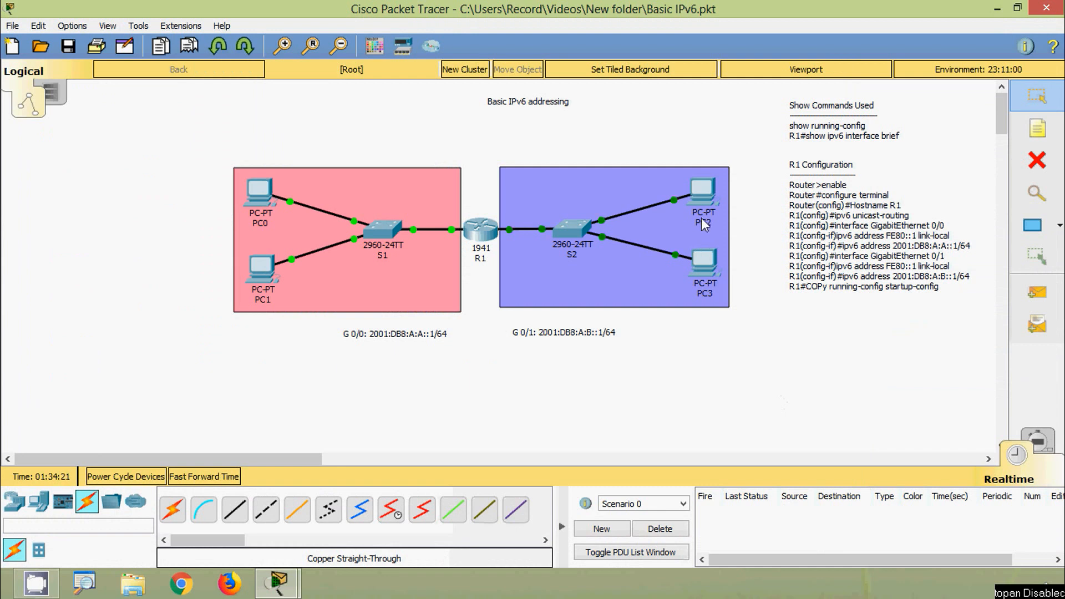
Switch PC2's IPv6 configuration to Auto Config and compare the interface ID in its link-local and global addresses
left_click(700, 189)
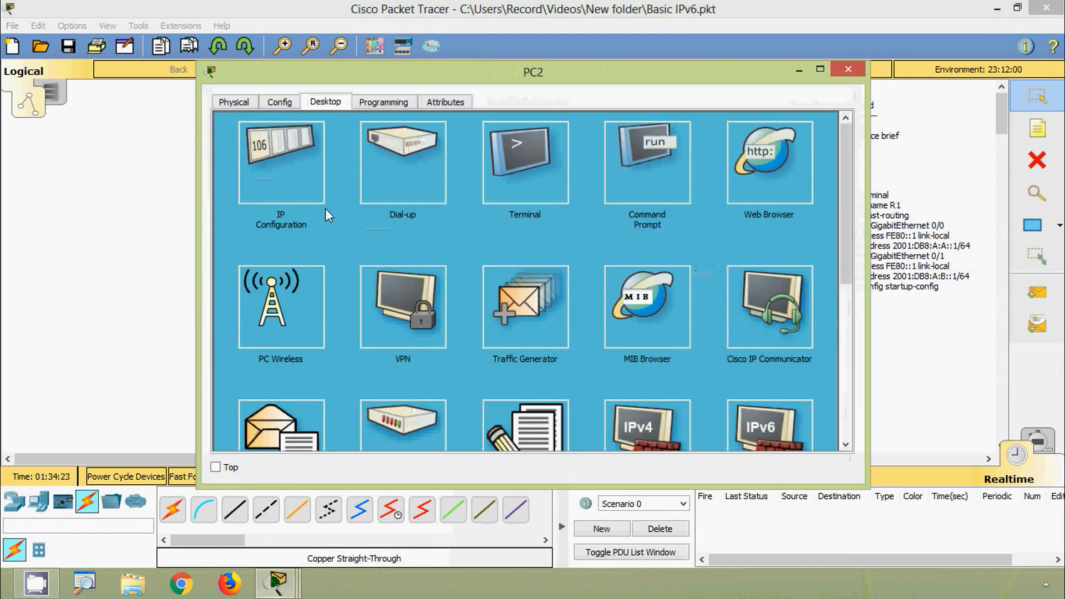
left_click(280, 200)
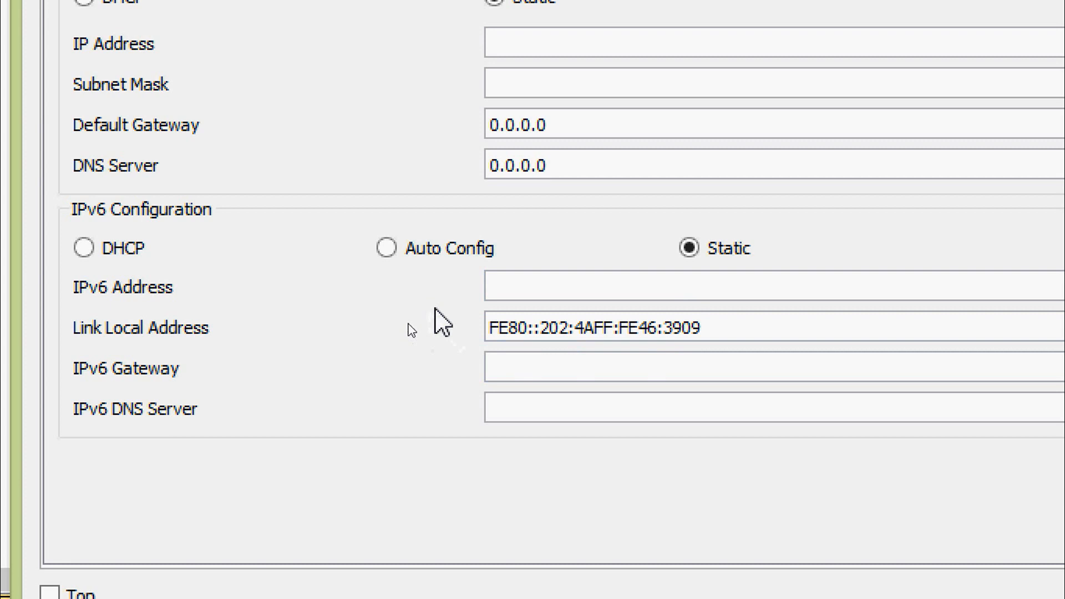
left_click(388, 249)
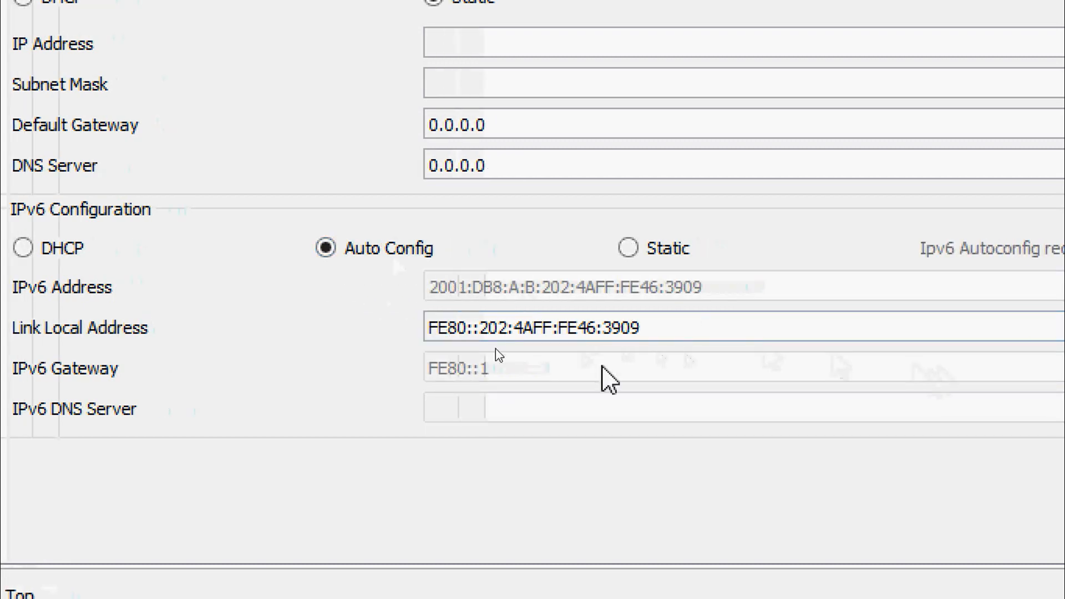
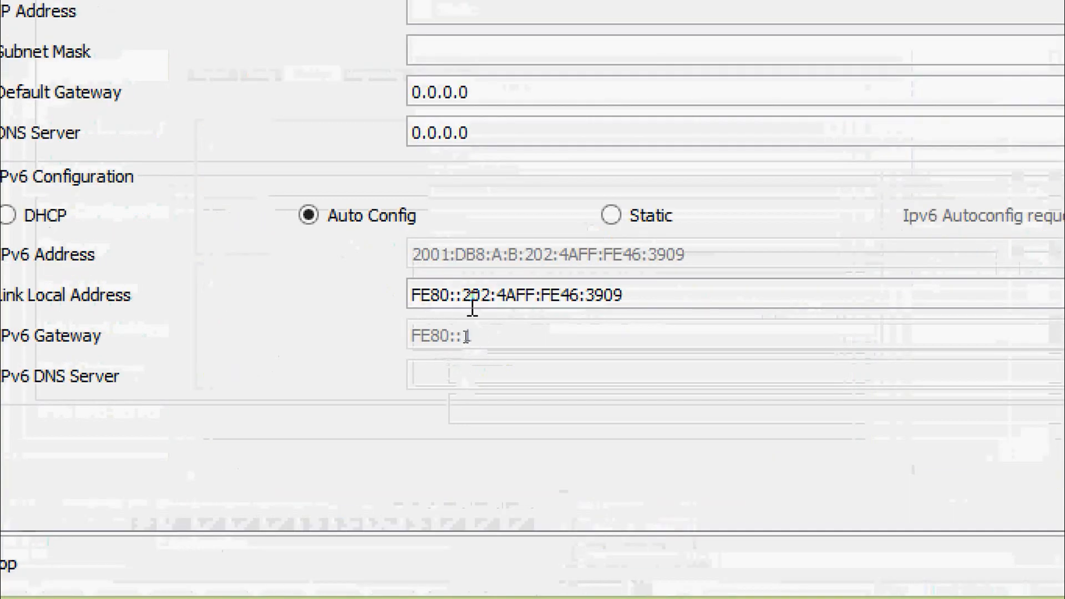
left_click_drag(466, 297, 653, 298)
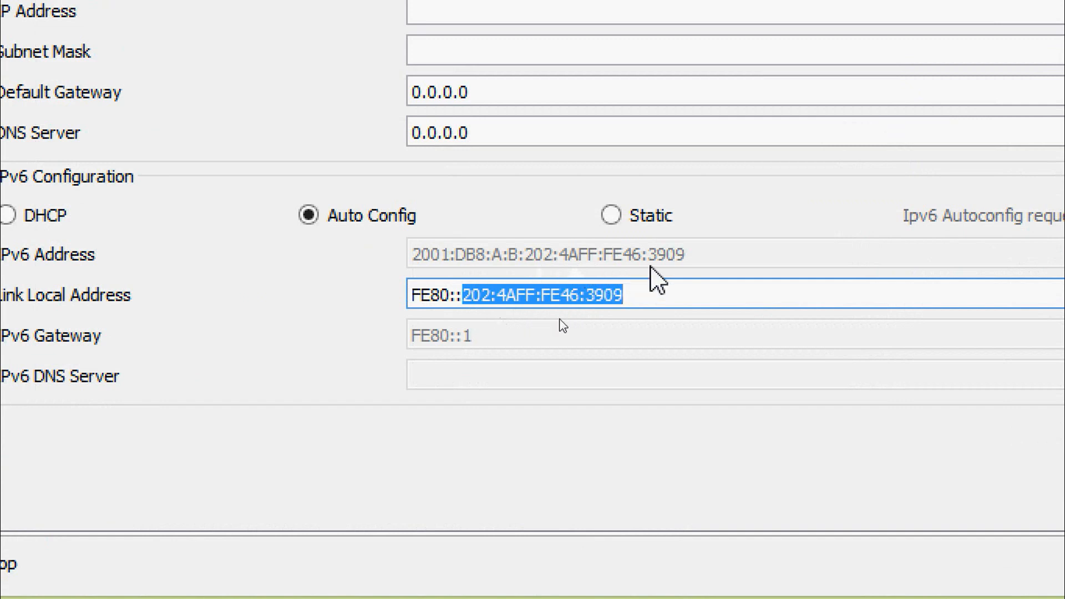
left_click(694, 264)
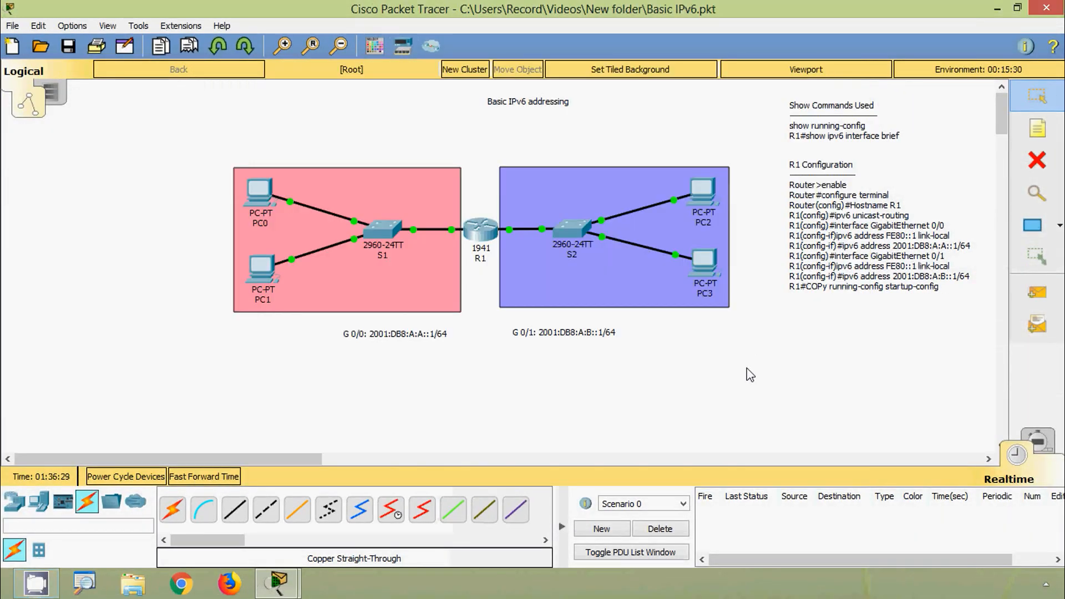
Copy PC3's link-local address into its static IPv6 address field
left_click(709, 269)
left_click(286, 183)
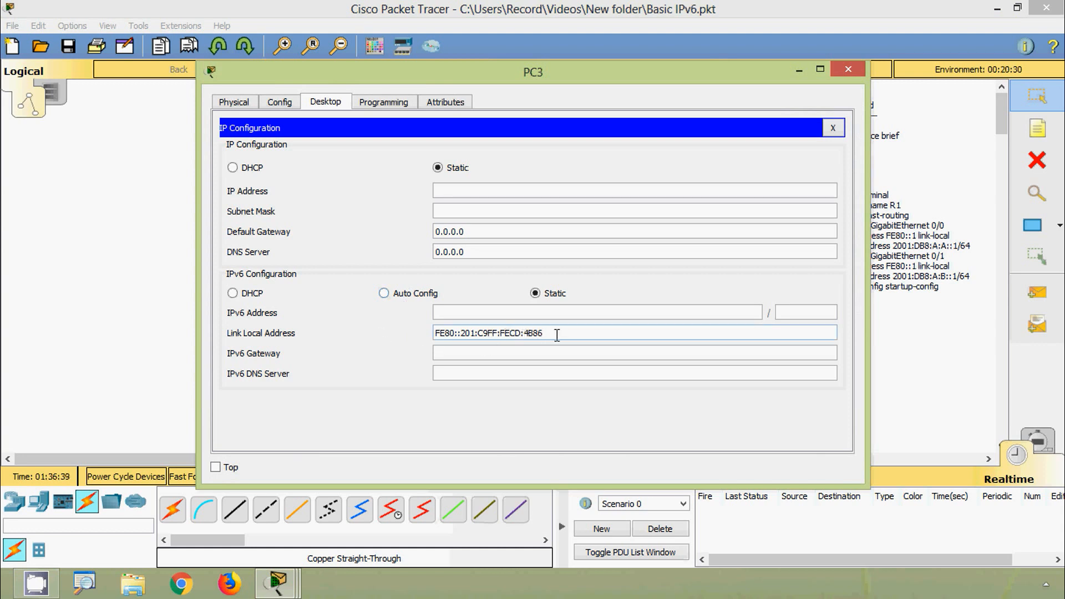
left_click_drag(552, 335, 431, 337)
key("ctrl+c")
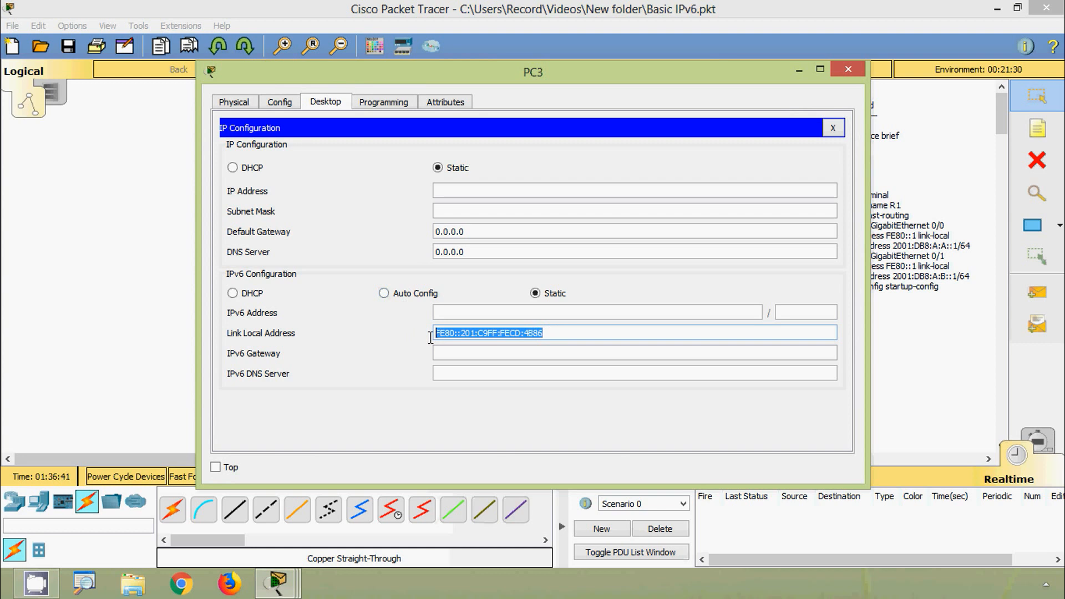
left_click(449, 311)
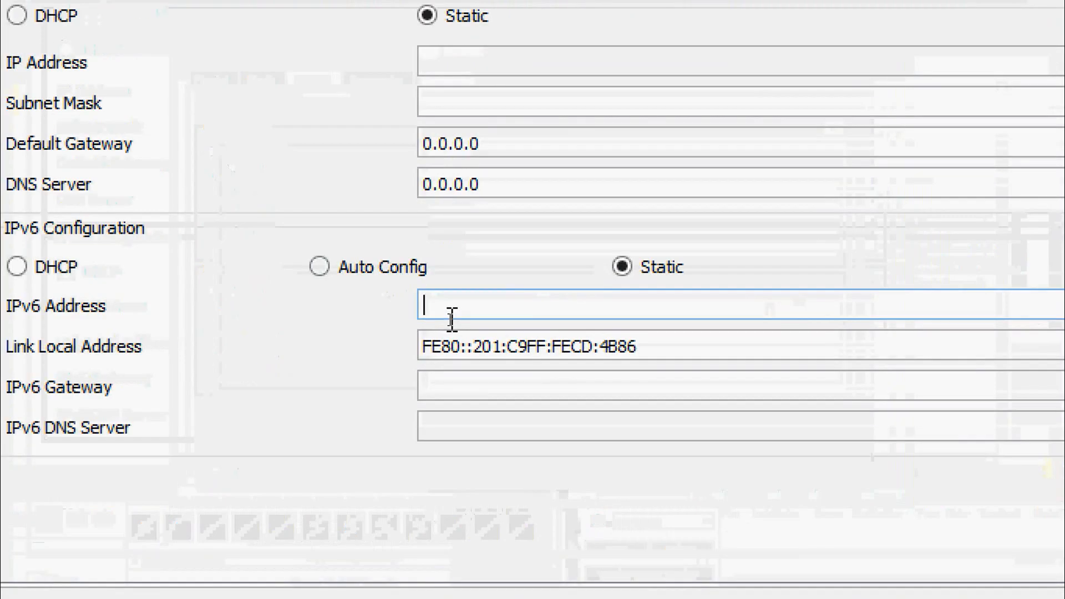
key("ctrl+v")
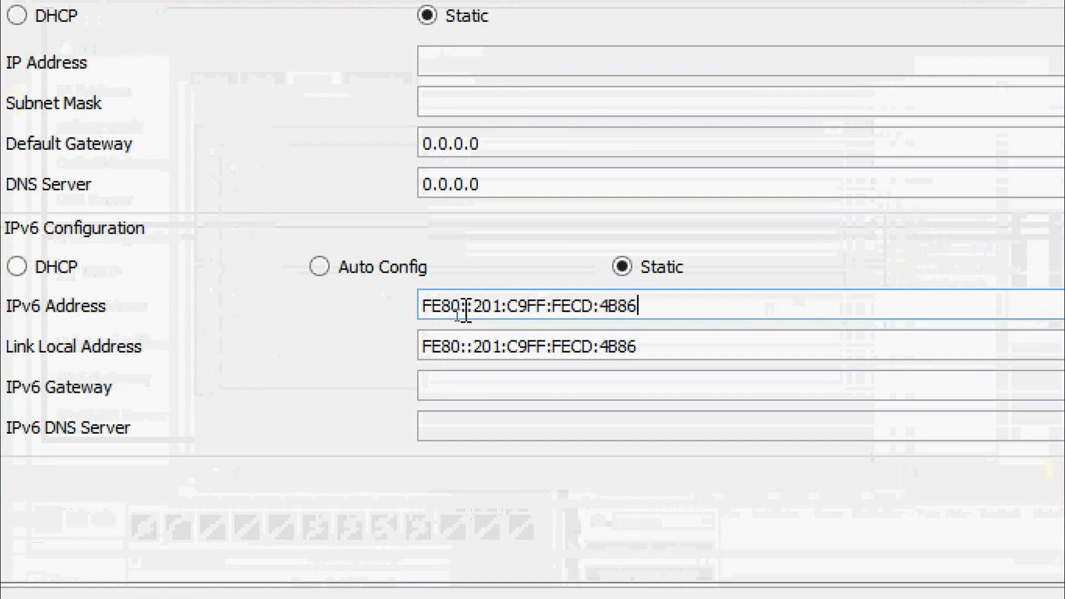
Replace the FE80 prefix in PC3's IPv6 address with 2001:DB8:A:B, keeping the 201:C9FF:FECD:4B86 interface ID
left_click_drag(468, 309, 375, 315)
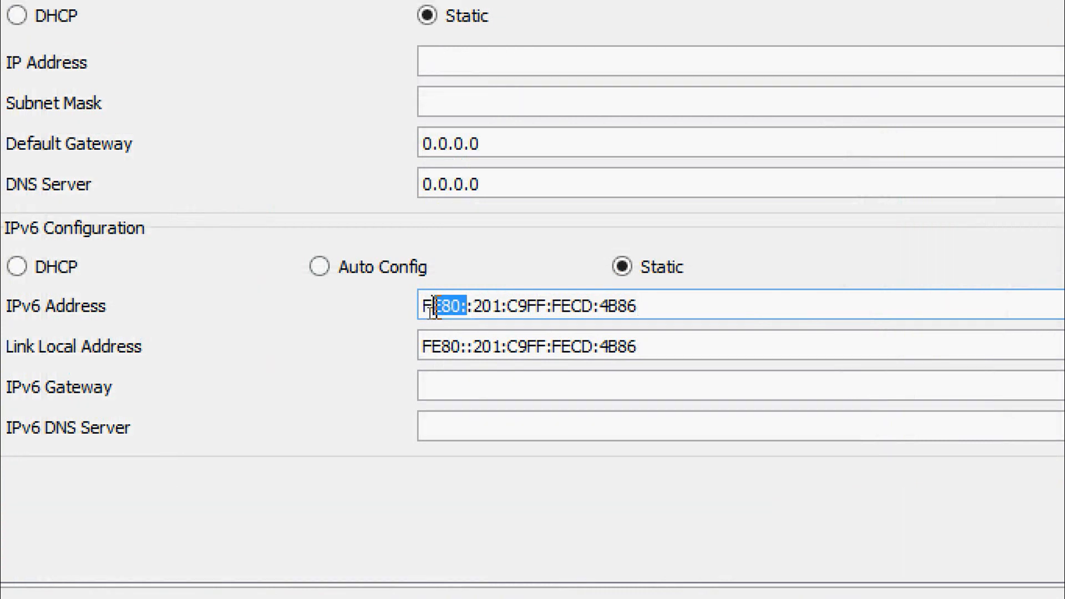
type("2001")
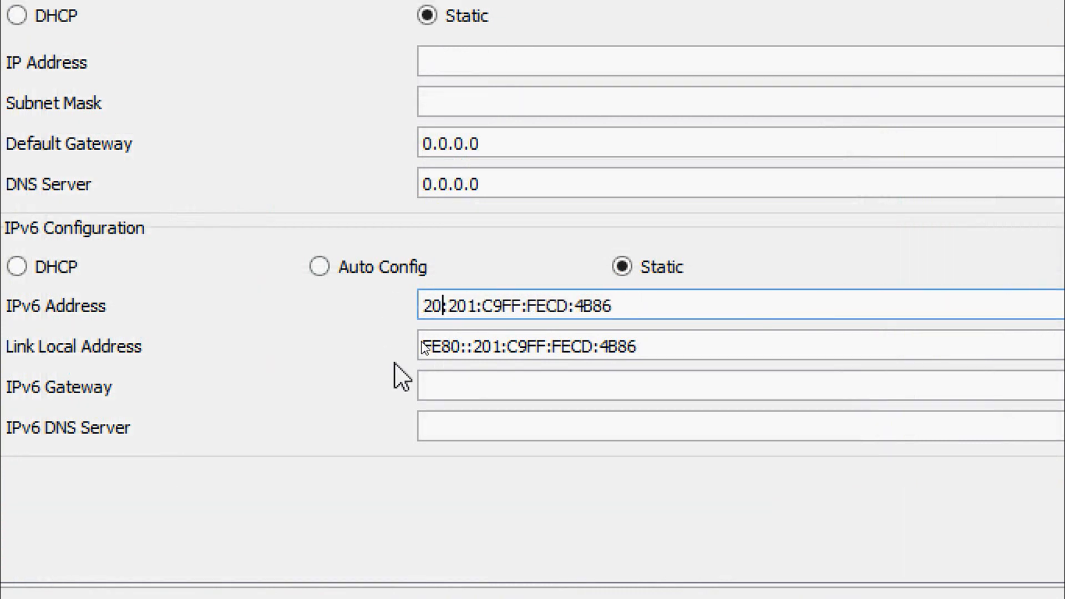
type(":")
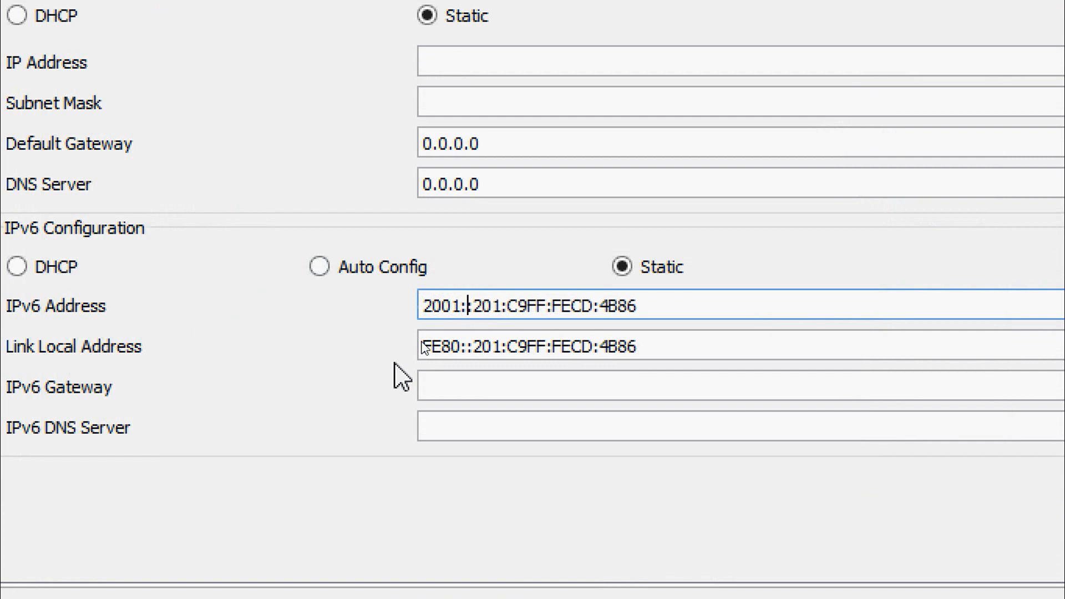
type("DB8")
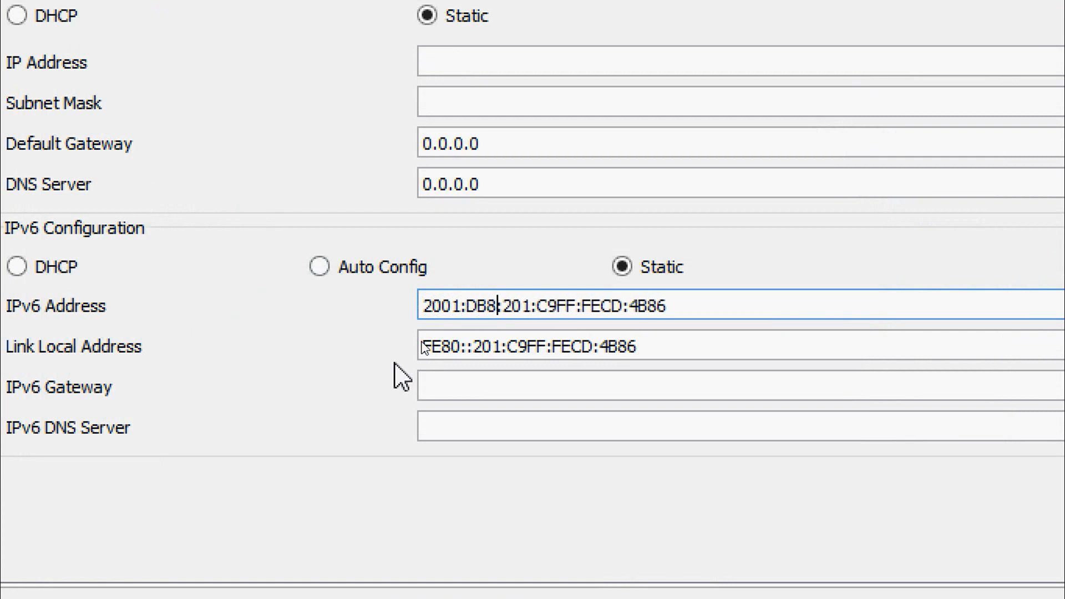
type(":A:")
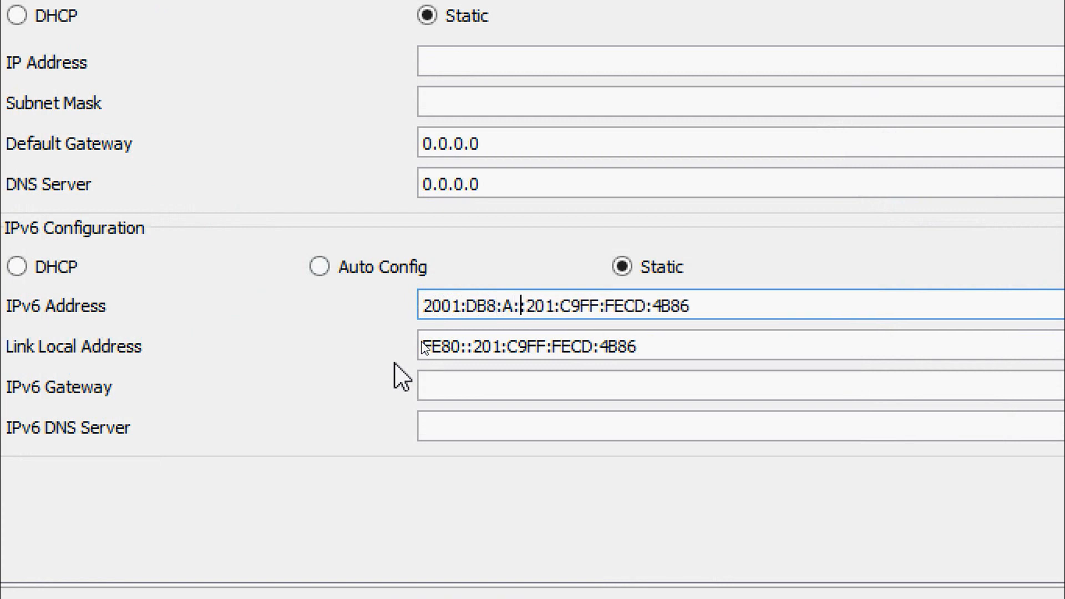
type("B")
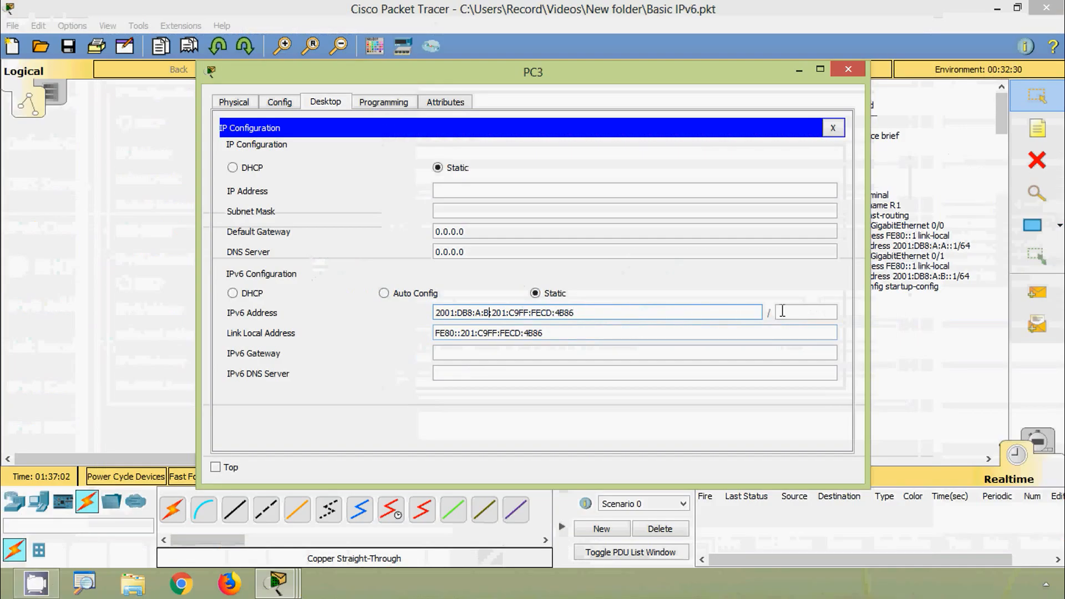
Set PC3's IPv6 prefix length to 64 and its IPv6 gateway to FE80::1
left_click(781, 312)
type("64")
left_click(492, 353)
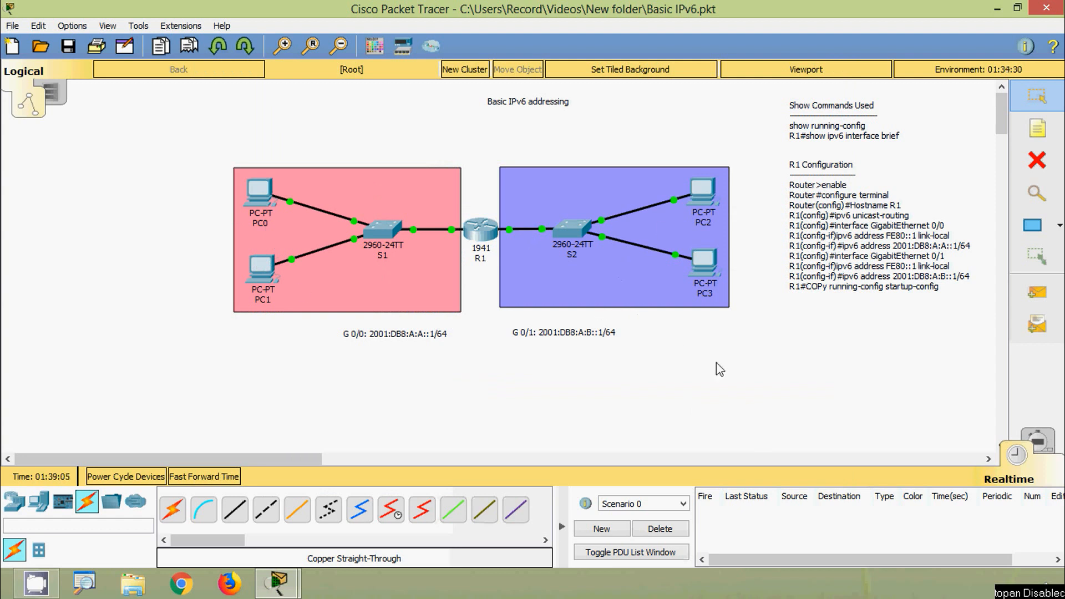
Copy PC3's global IPv6 address from its IP configuration and close the PC3 window
left_click(710, 264)
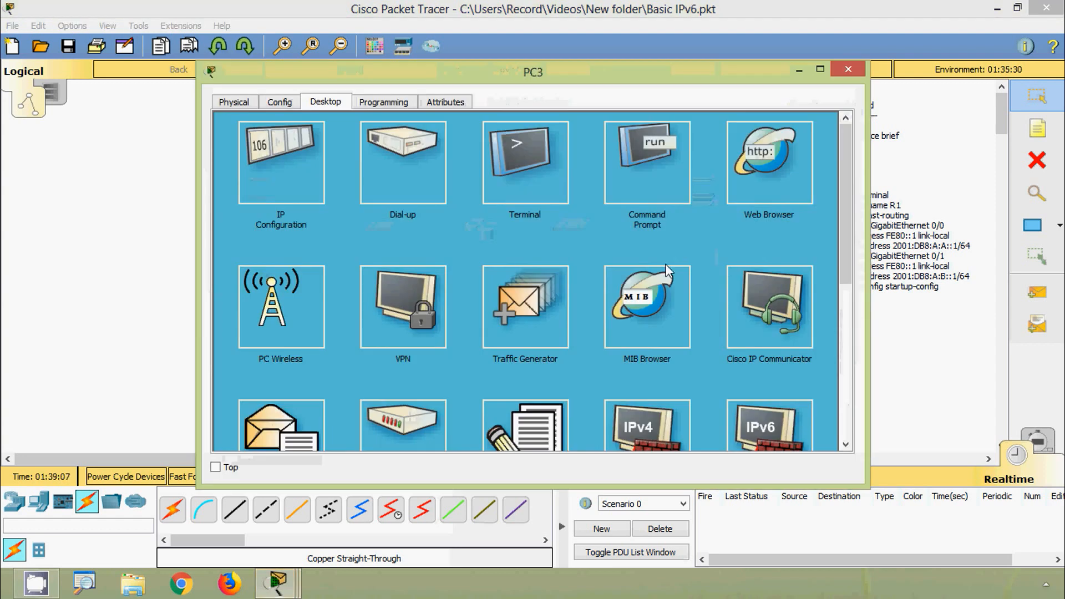
left_click(266, 165)
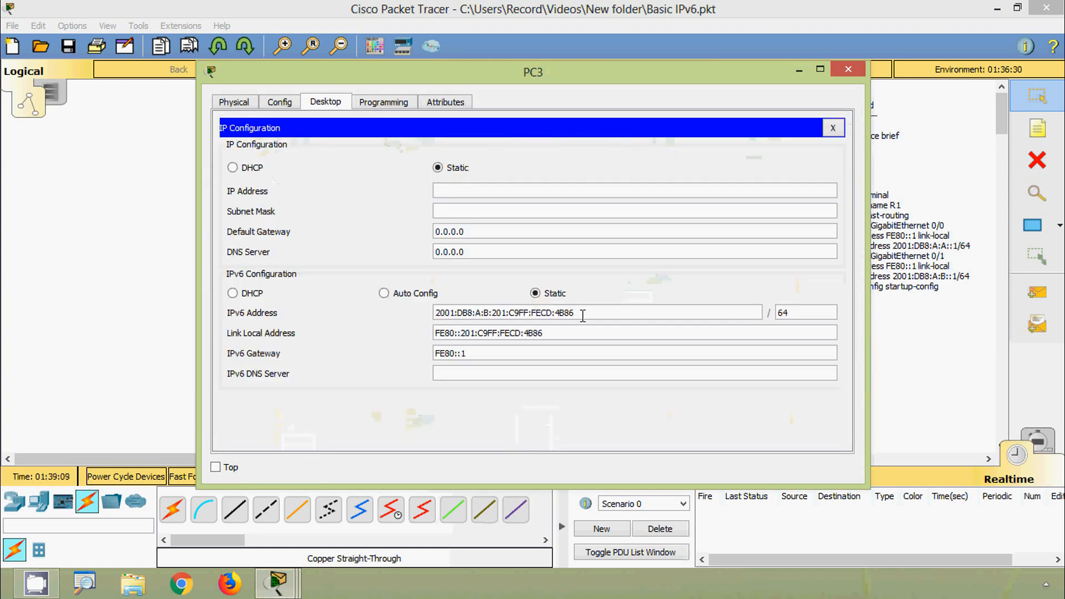
left_click_drag(586, 314, 407, 326)
key("super+c")
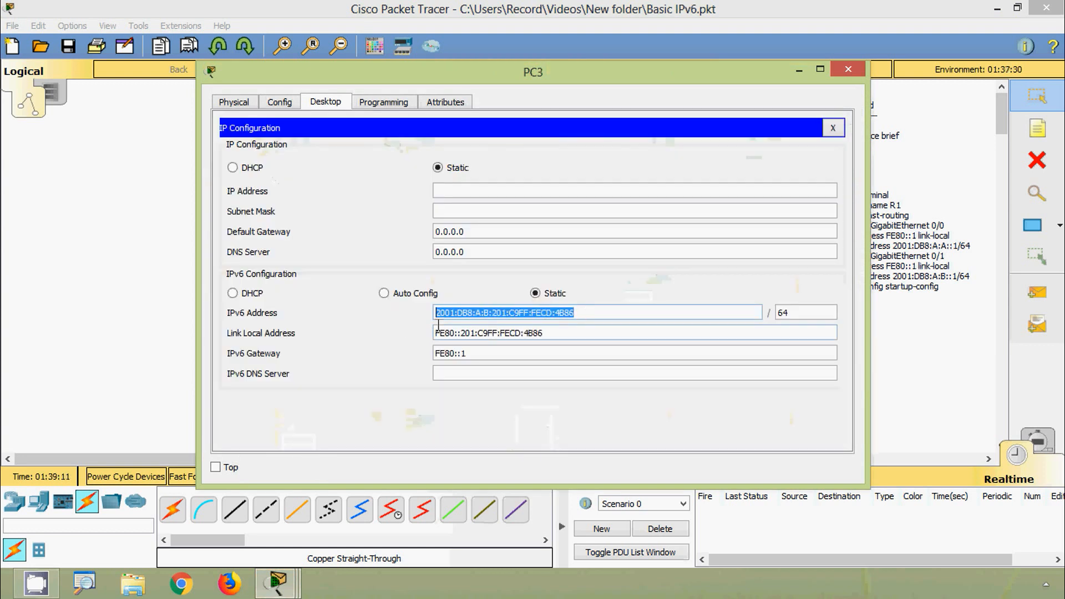
left_click(848, 69)
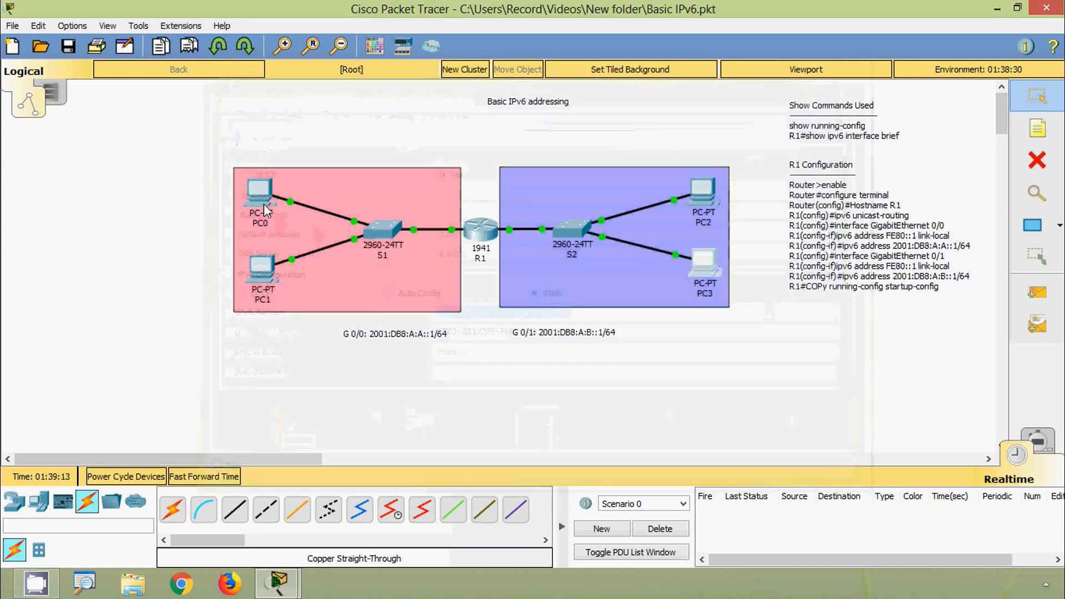
Ping PC3's global address 2001:DB8:A:B:201:C9FF:FECD:4B86 from PC0's command prompt, and close PC0
left_click(276, 196)
left_click(655, 166)
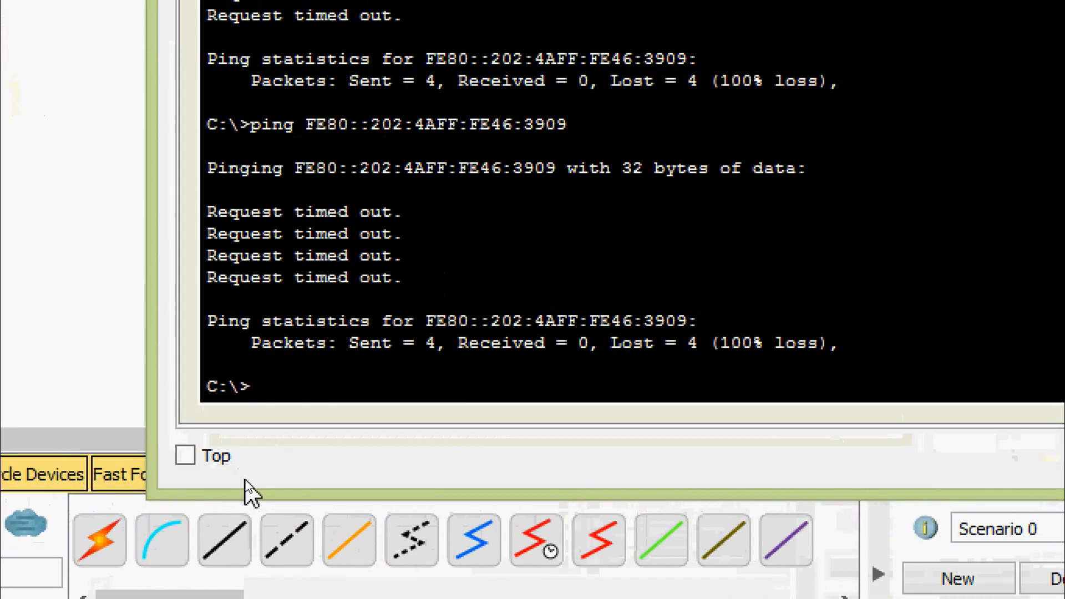
type("ping")
right_click(319, 391)
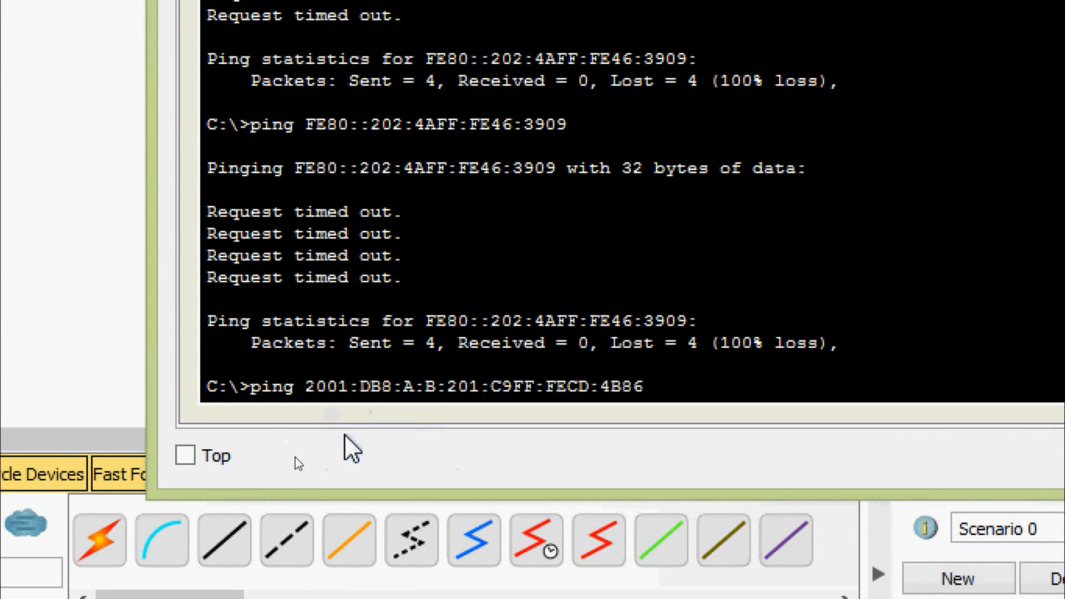
key("Return")
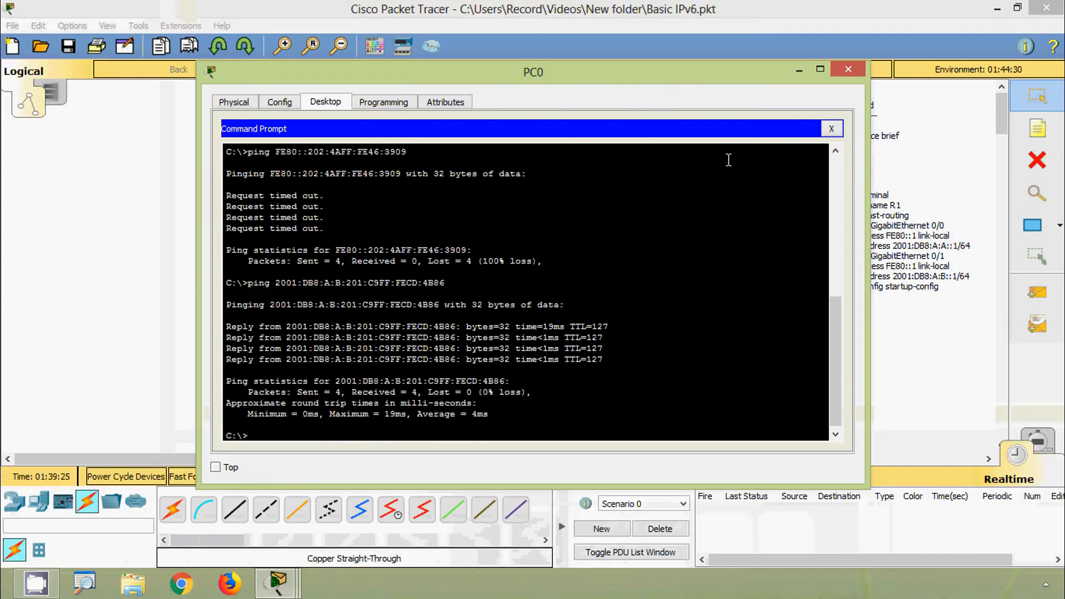
left_click(835, 71)
Ping 2001:DB8:A:B:201:C9FF:FECD:4B86 from PC1's command prompt, and close PC1
left_click(255, 272)
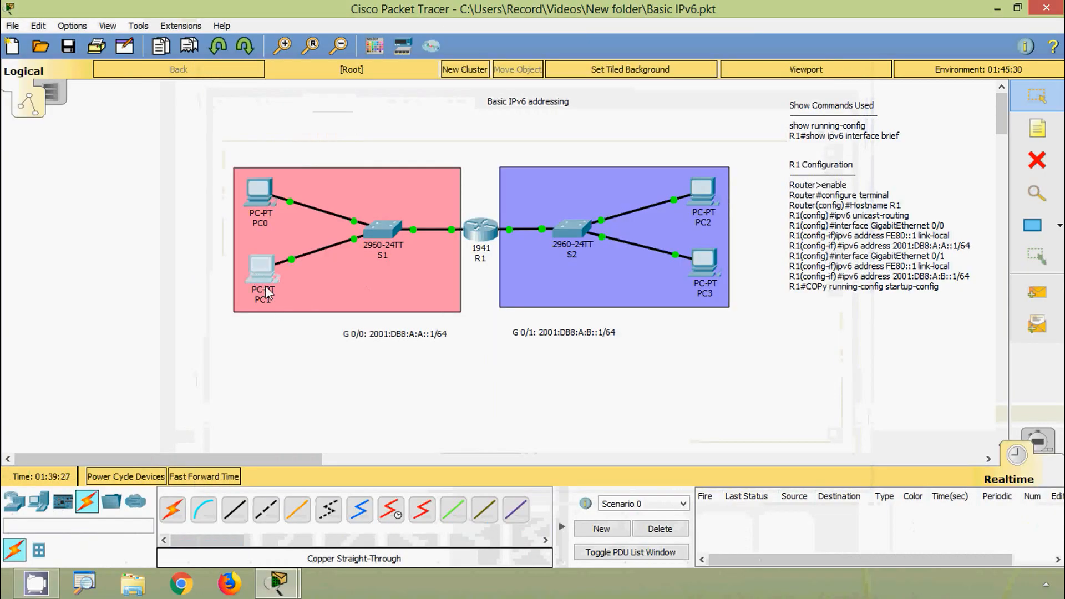
left_click(635, 195)
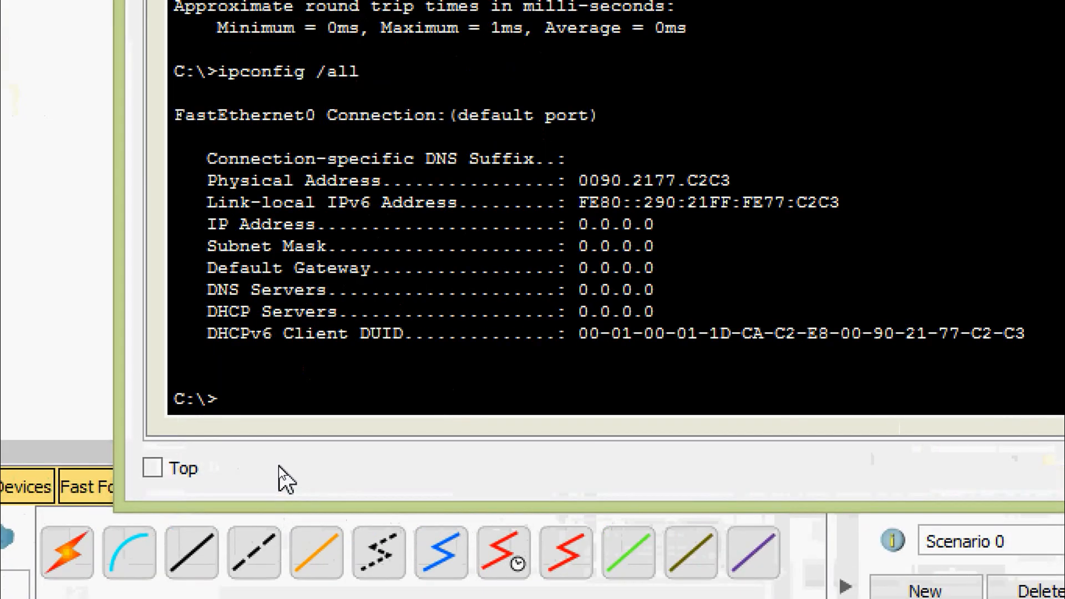
type("ping")
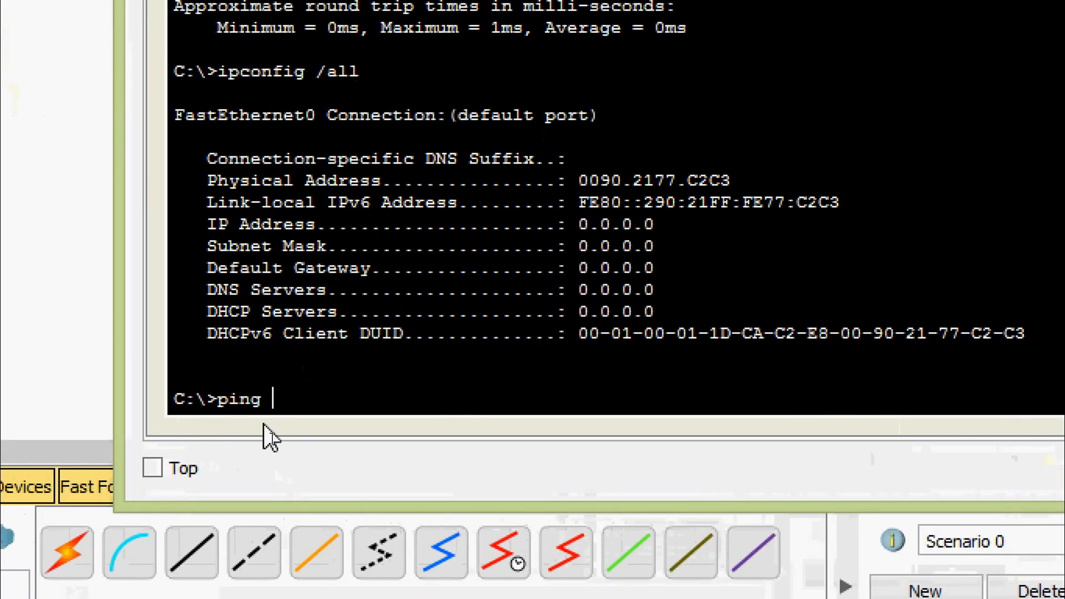
right_click(266, 401)
left_click(337, 458)
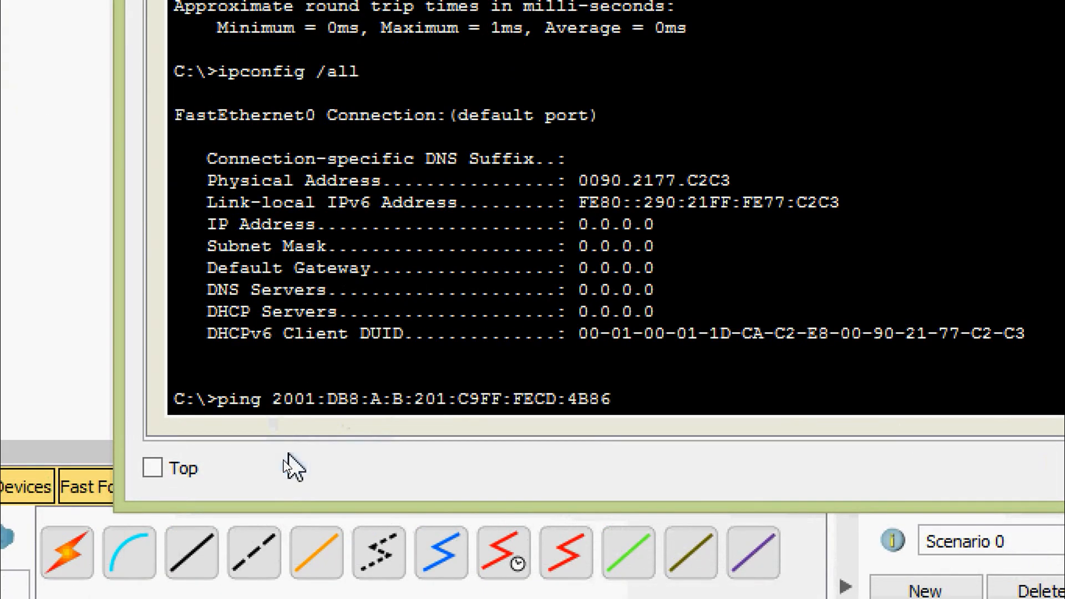
key("Return")
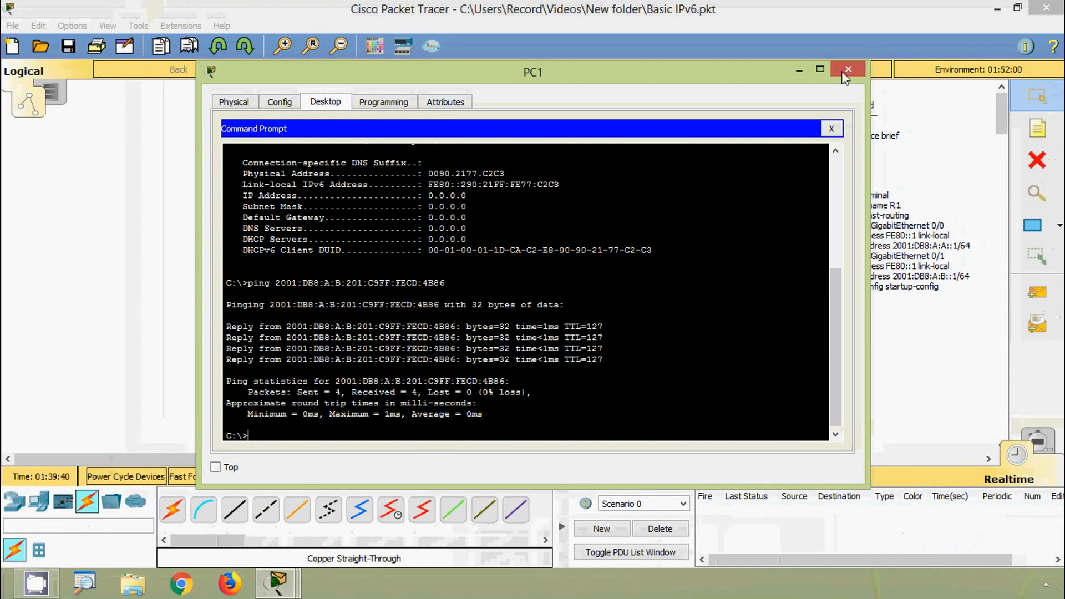
left_click(846, 70)
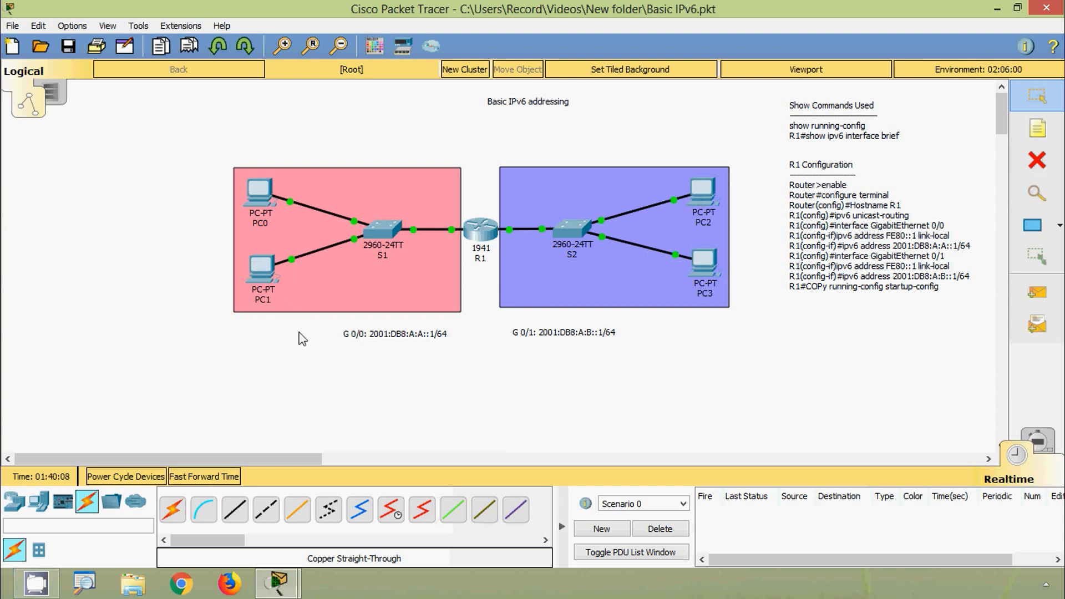
Copy PC0's global IPv6 address 2001:DB8:A:A::10 from its IP configuration and close the PC0 window
left_click(260, 195)
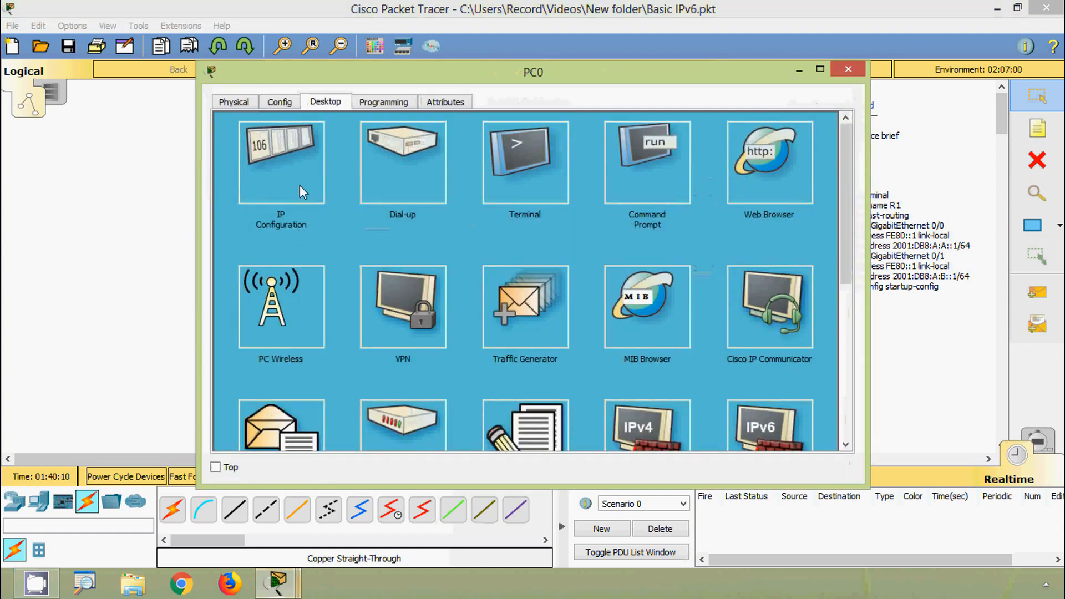
left_click(324, 173)
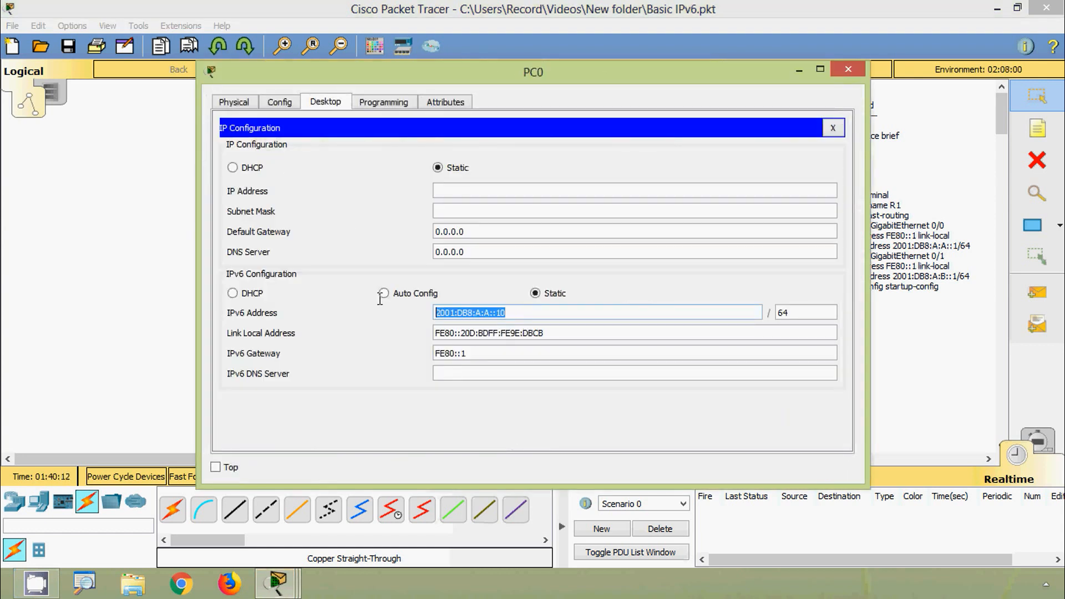
left_click(855, 69)
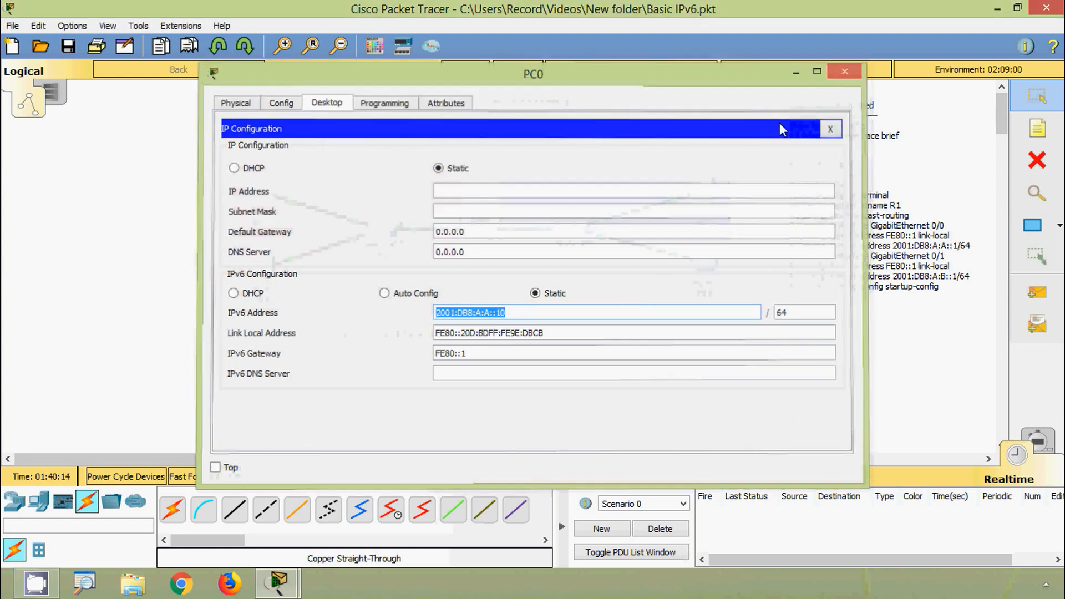
Ping PC0's address 2001:DB8:A:A::10 from PC2's command prompt
left_click(702, 191)
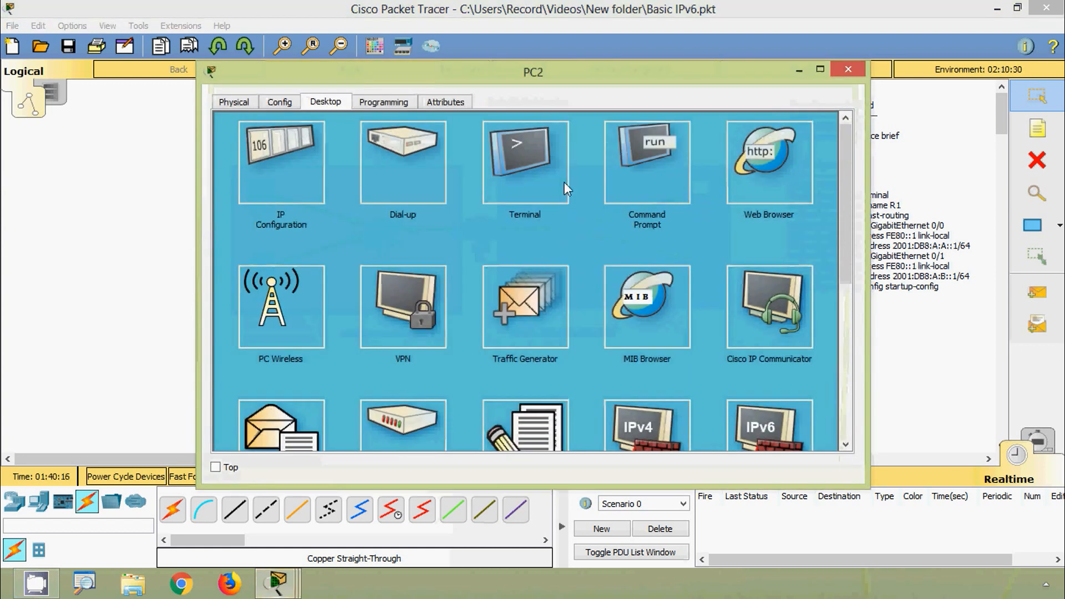
left_click(638, 164)
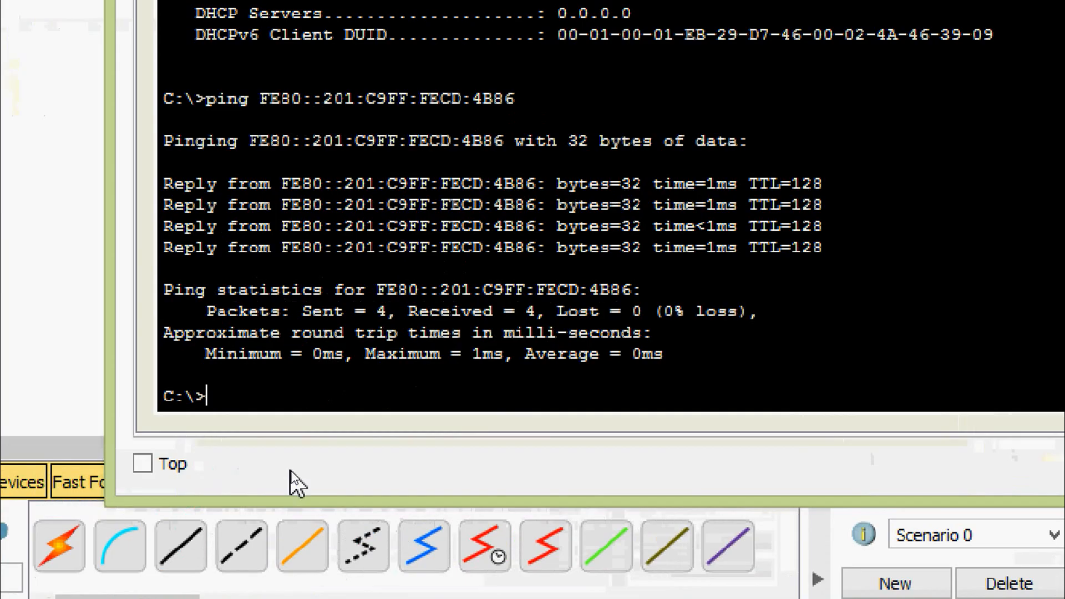
type("pimg")
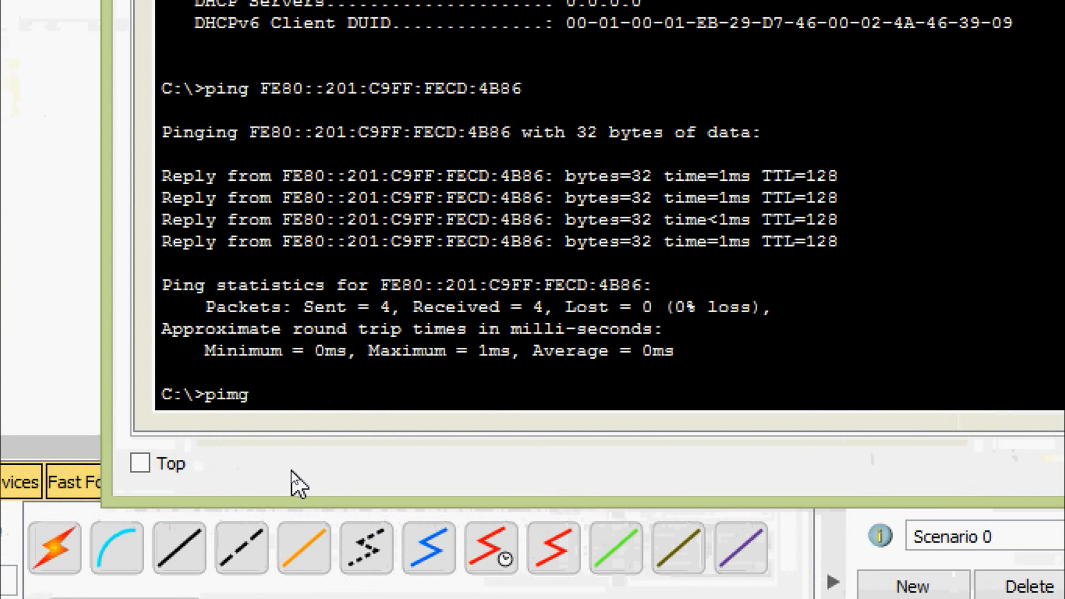
key("BackSpace")
key("BackSpace")
type("ng")
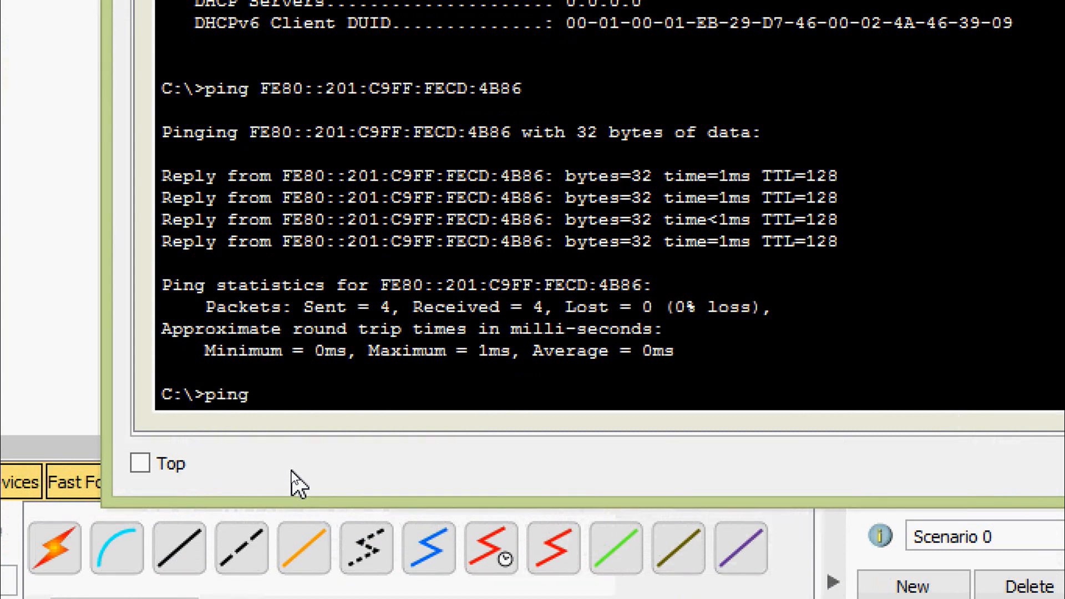
right_click(299, 394)
left_click(333, 448)
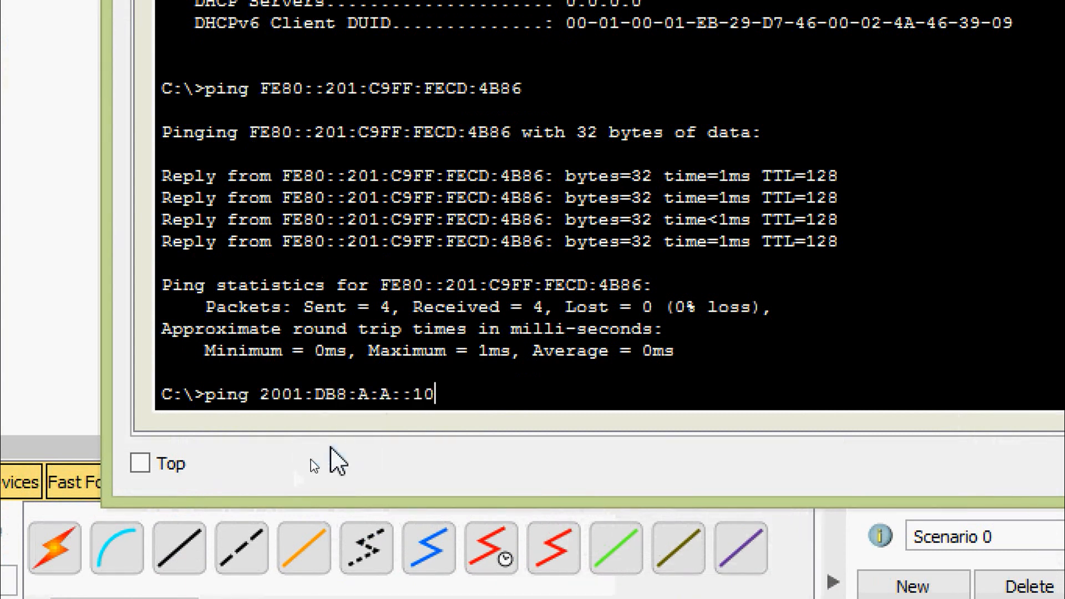
key("Return")
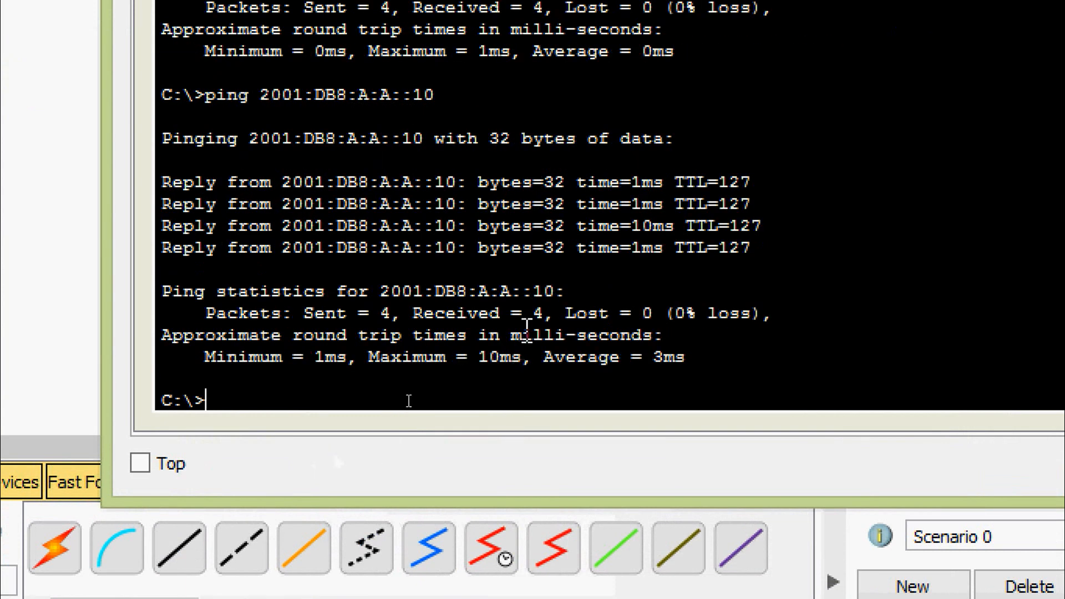
Ping 2001:DB8:A:A::11 from PC2's command prompt, and close PC2
key("Up")
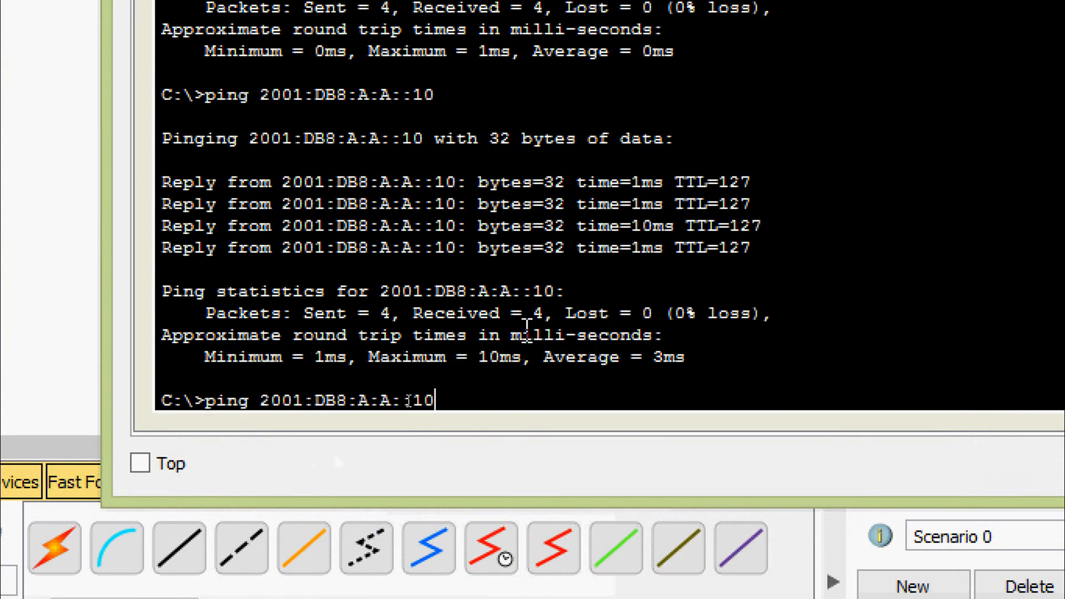
key("BackSpace")
type("1")
key("Return")
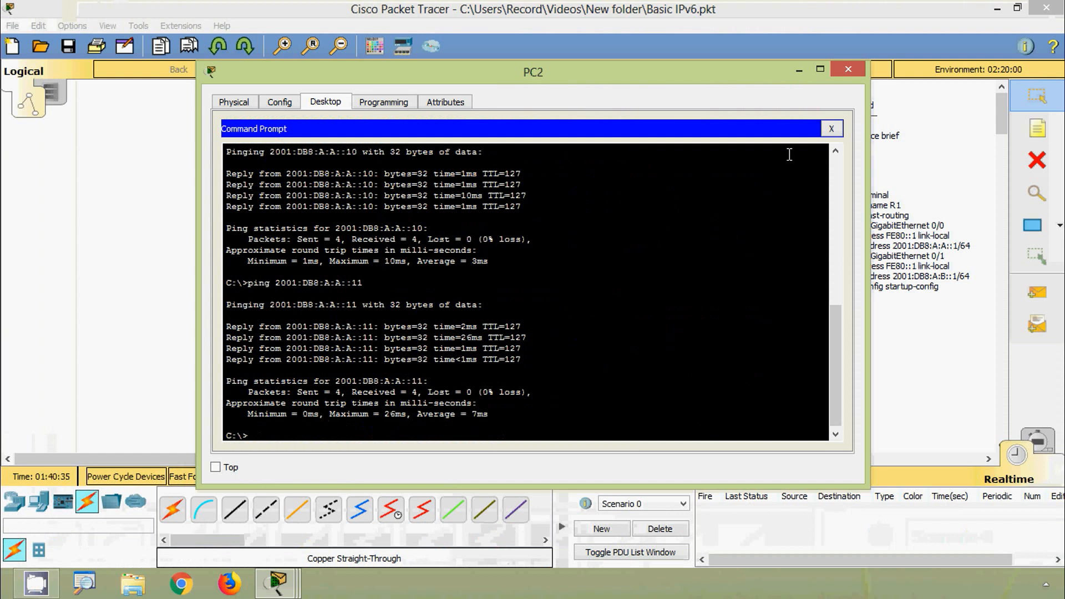
left_click(848, 69)
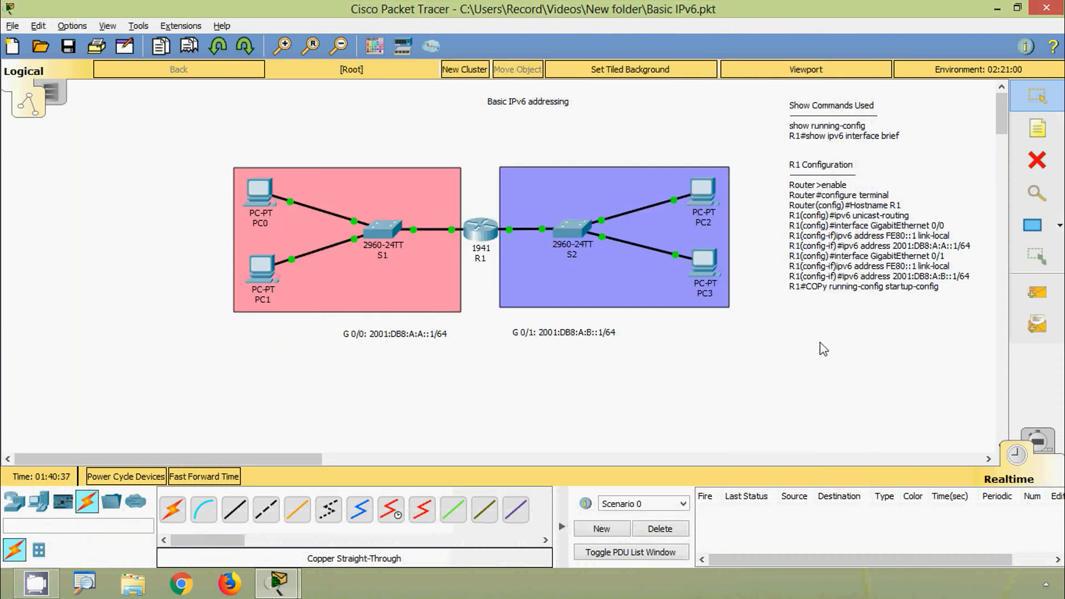